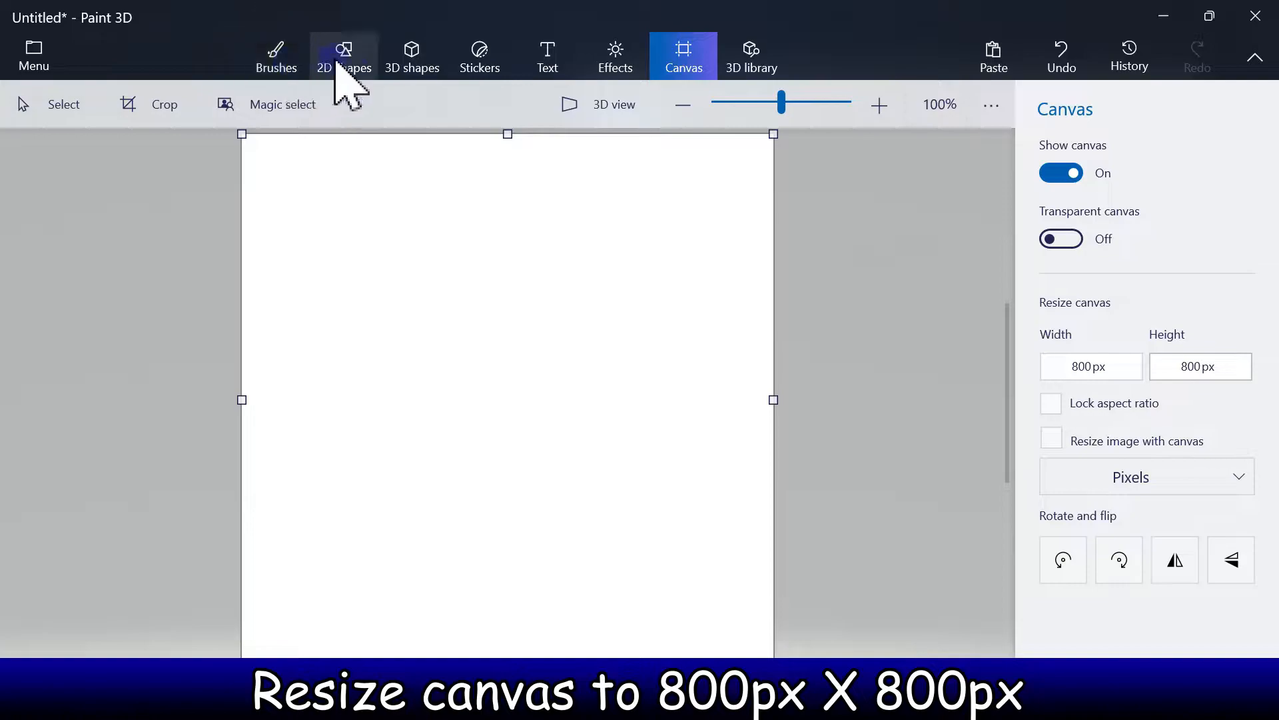
# Draw a green 4-point curve across the full width of the lower canvas as a wavy ground line
pyautogui.click(1148, 186)
pyautogui.moveTo(245, 512); pyautogui.dragTo(783, 512)
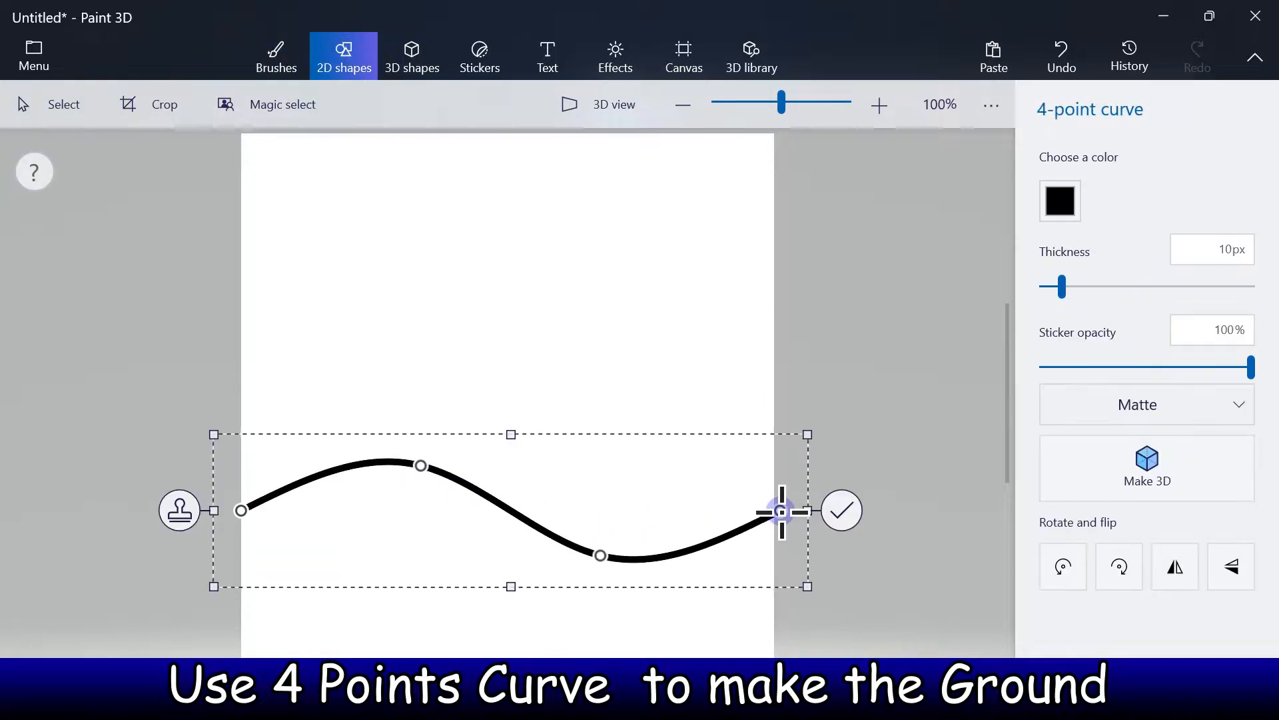
pyautogui.moveTo(600, 556); pyautogui.dragTo(661, 525)
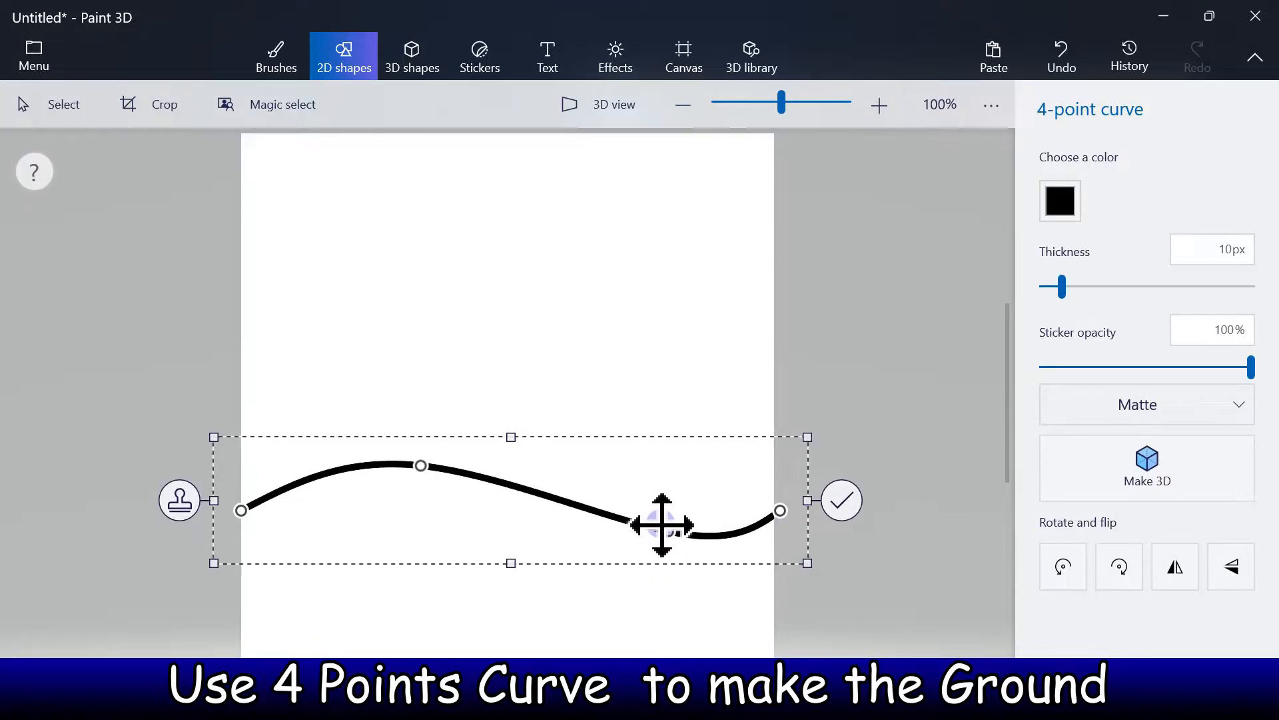
pyautogui.click(1060, 201)
pyautogui.click(1147, 310)
pyautogui.click(842, 500)
# Fill the area below the ground line with green and the sky above it with light turquoise
pyautogui.click(276, 57)
pyautogui.click(1235, 220)
pyautogui.click(1238, 546)
pyautogui.click(694, 622)
pyautogui.click(1057, 581)
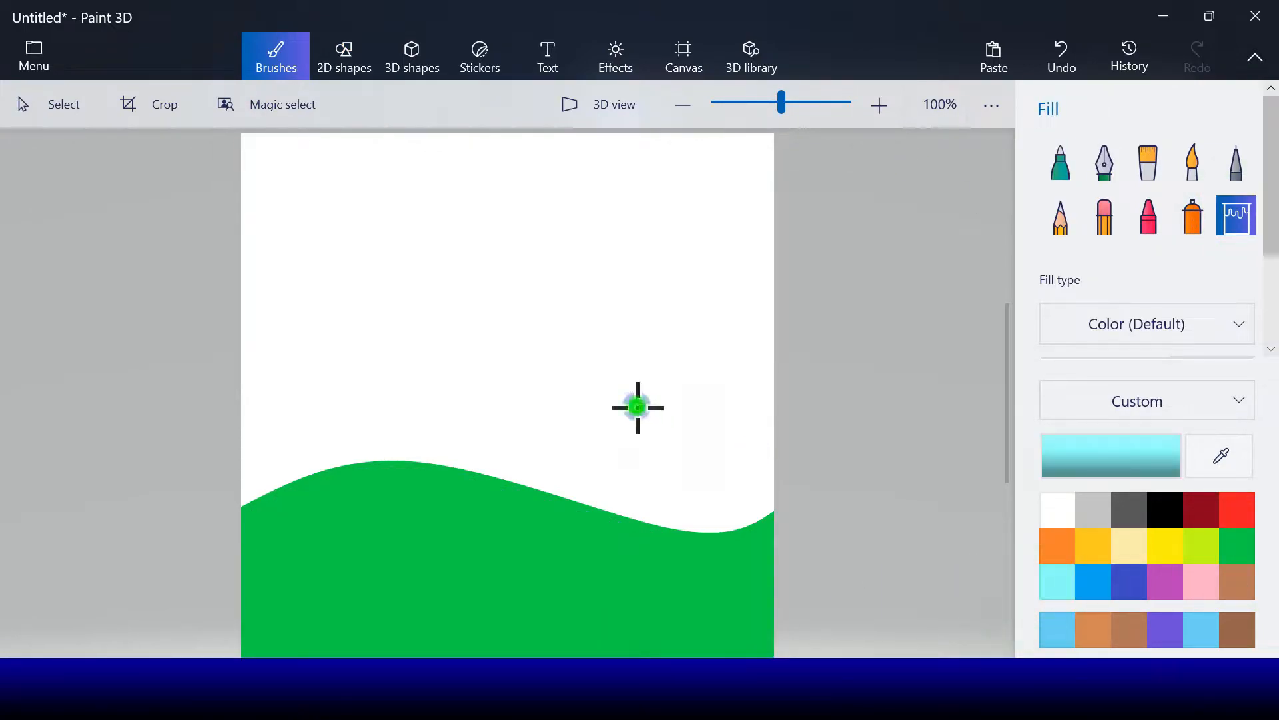
pyautogui.click(638, 408)
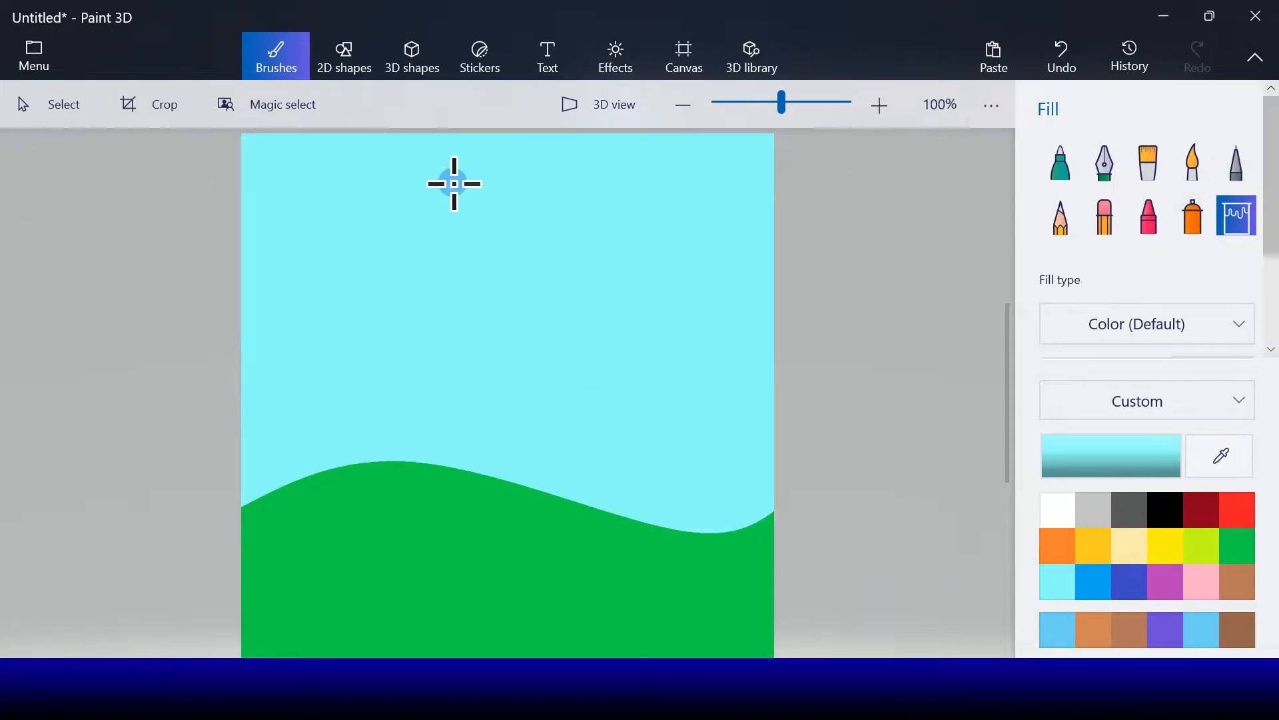
# Draw a wide flat ellipse on the green ground with a dark gray outline and dark gray solid fill
pyautogui.click(348, 58)
pyautogui.click(1061, 271)
pyautogui.moveTo(338, 556); pyautogui.dragTo(699, 635)
pyautogui.click(1061, 294)
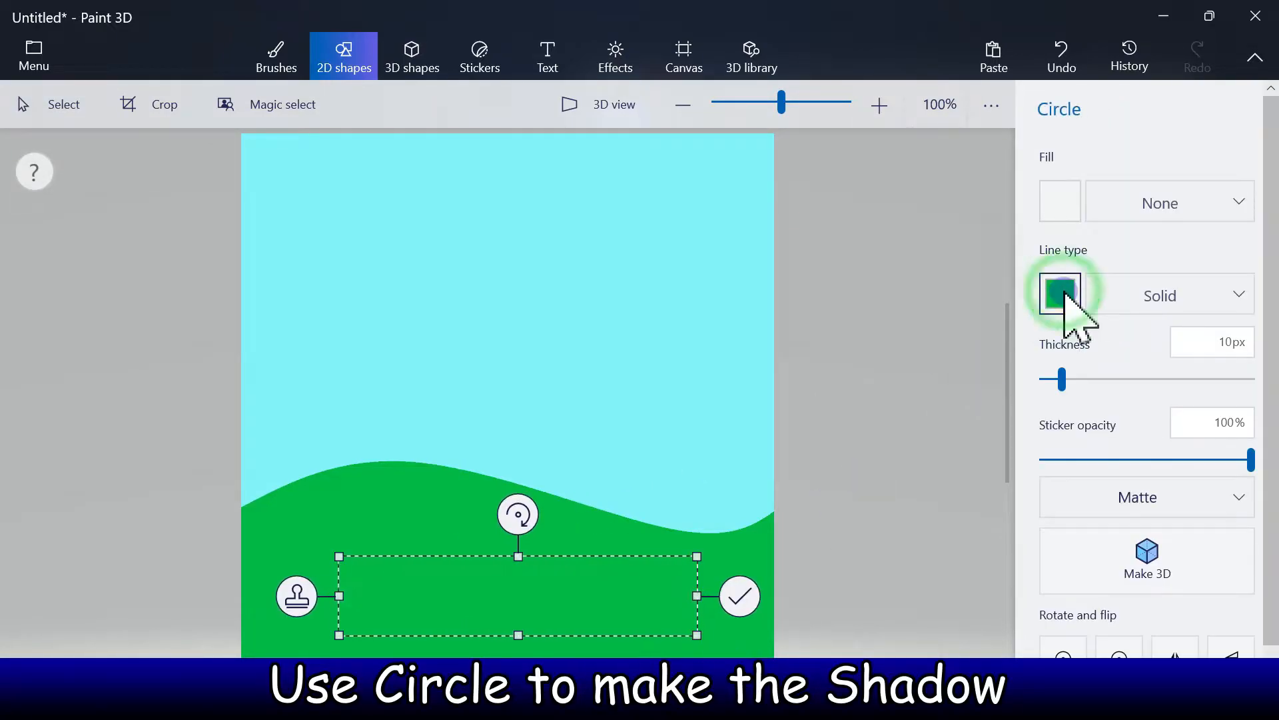
pyautogui.click(1045, 369)
pyautogui.click(1061, 198)
pyautogui.click(1054, 275)
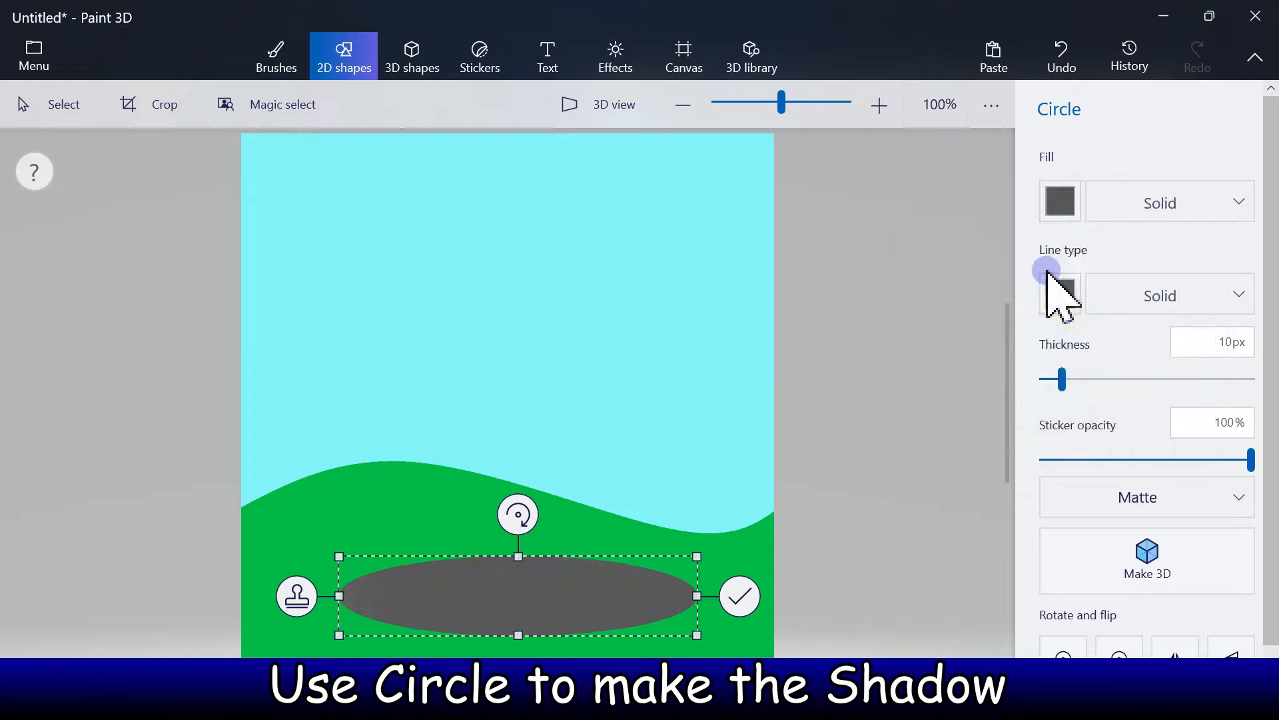
# Set the shadow ellipse's sticker opacity to 30%, narrow it slightly and center it on the ground
pyautogui.moveTo(1083, 459); pyautogui.dragTo(1105, 460)
pyautogui.moveTo(690, 598); pyautogui.dragTo(651, 597)
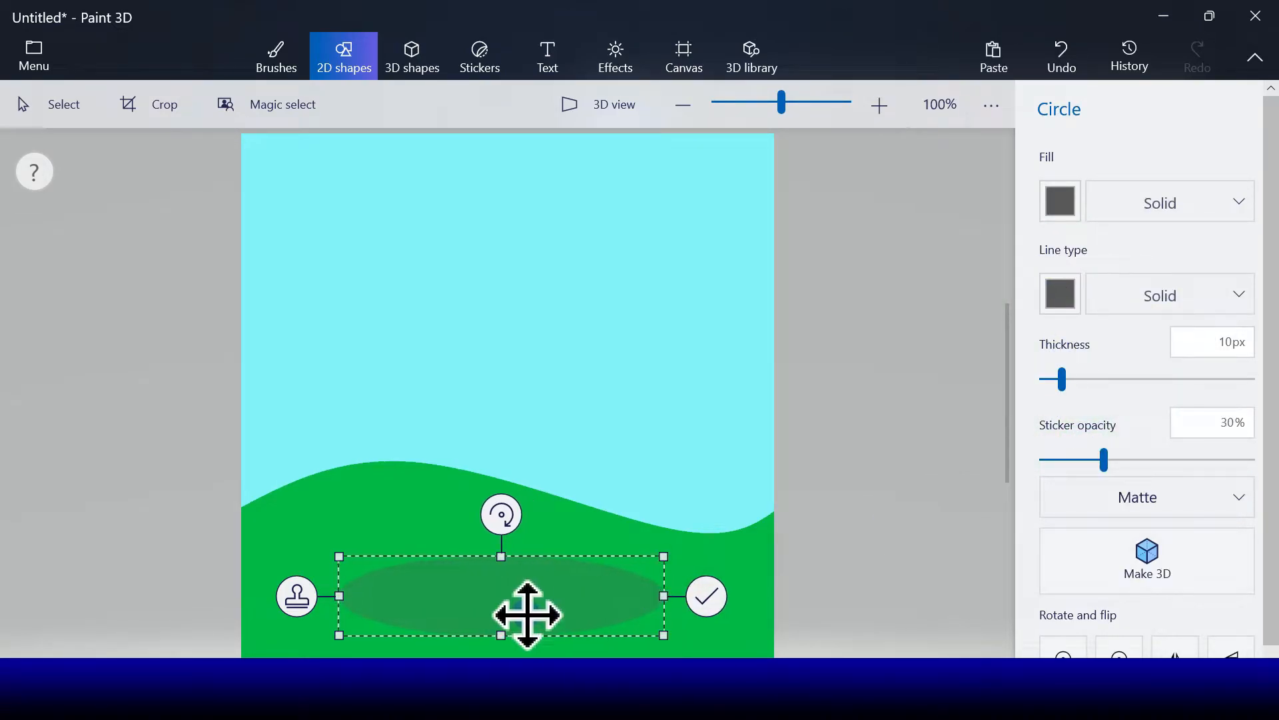
pyautogui.moveTo(526, 613); pyautogui.dragTo(540, 613)
pyautogui.click(714, 597)
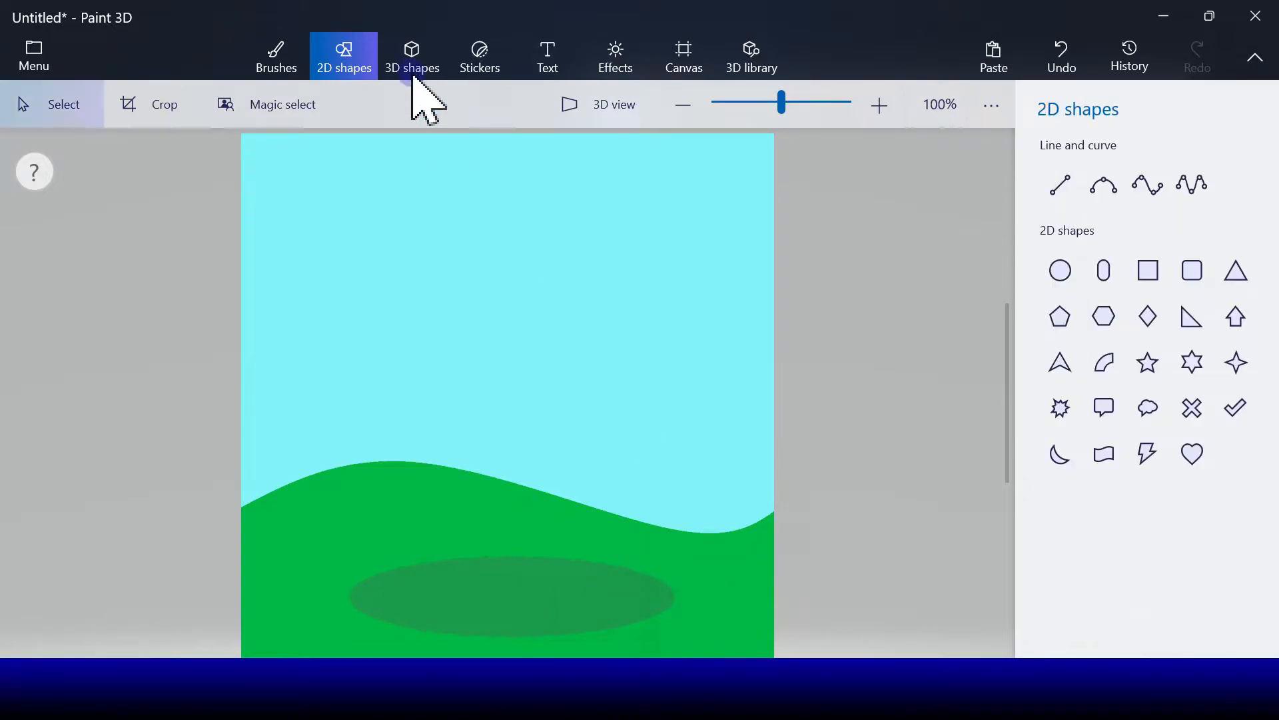
# Draw a circle for the body above the shadow, overlapping the horizon, and adjust its position and size
pyautogui.click(1050, 272)
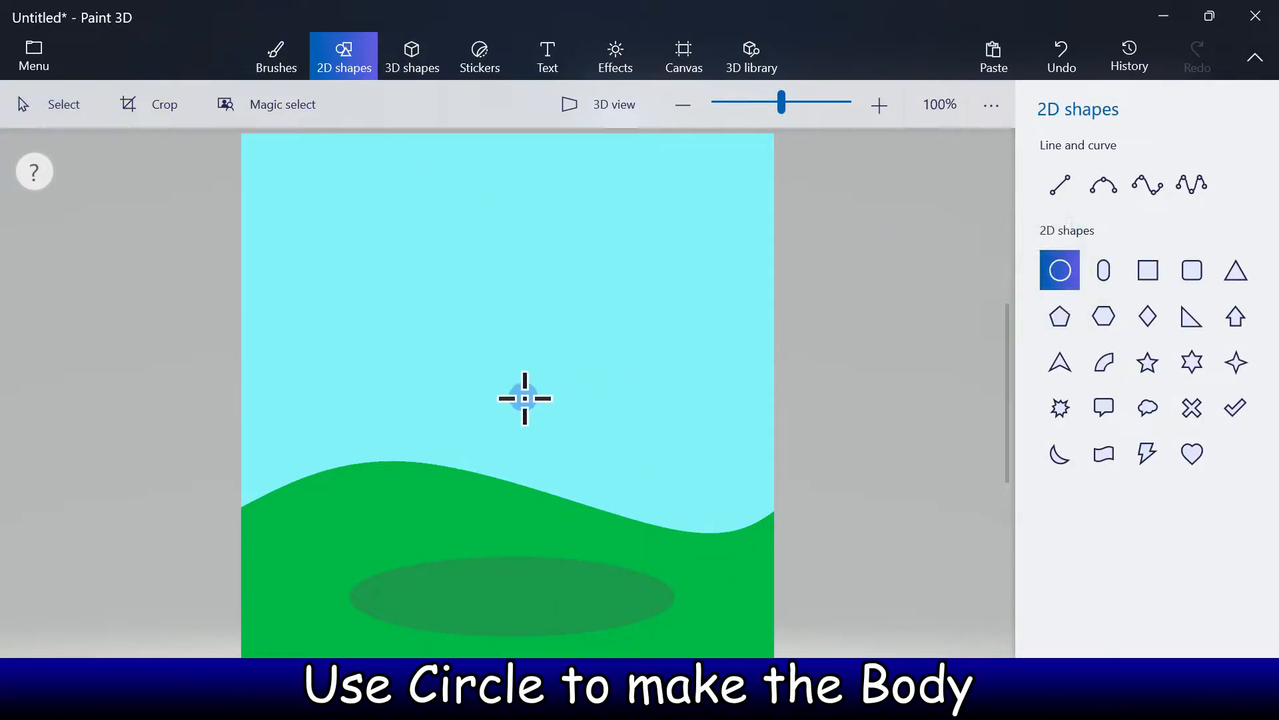
pyautogui.moveTo(461, 392); pyautogui.dragTo(603, 520)
pyautogui.moveTo(551, 463); pyautogui.dragTo(531, 479)
pyautogui.moveTo(446, 405); pyautogui.dragTo(438, 394)
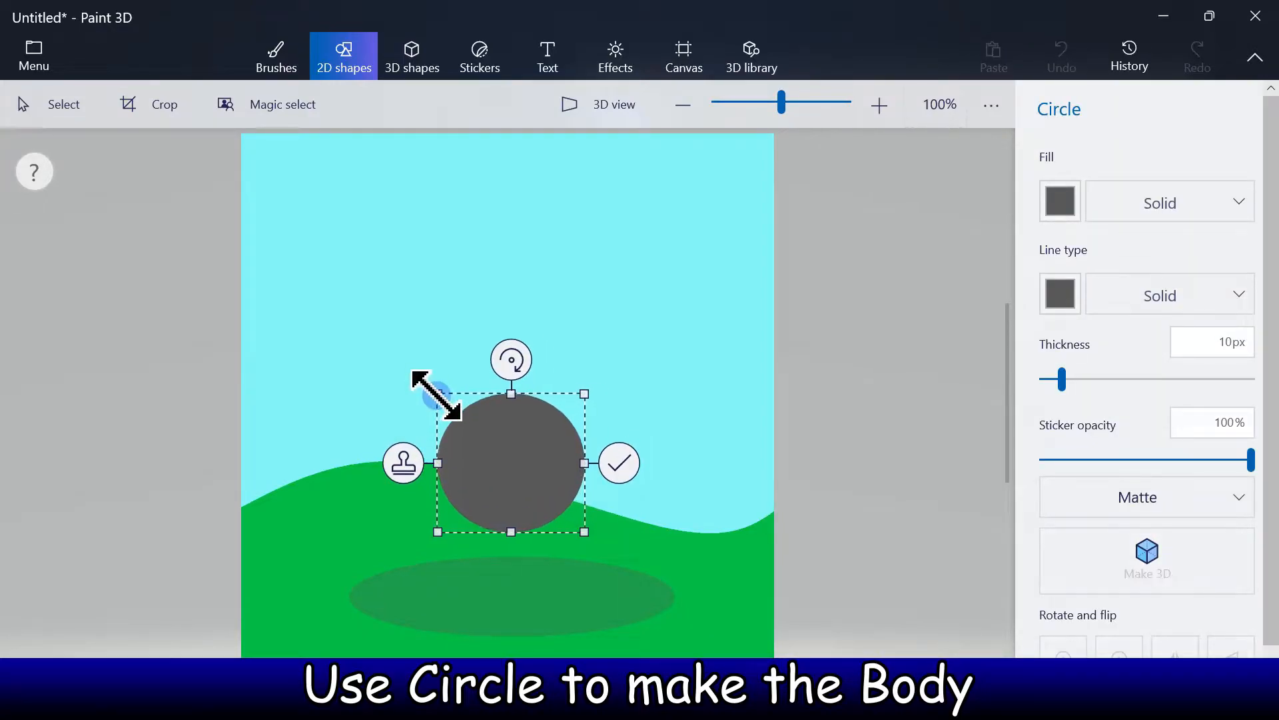
# Give the body circle an orange-brown fill and a 5px outline, and stretch it slightly upward
pyautogui.click(1061, 200)
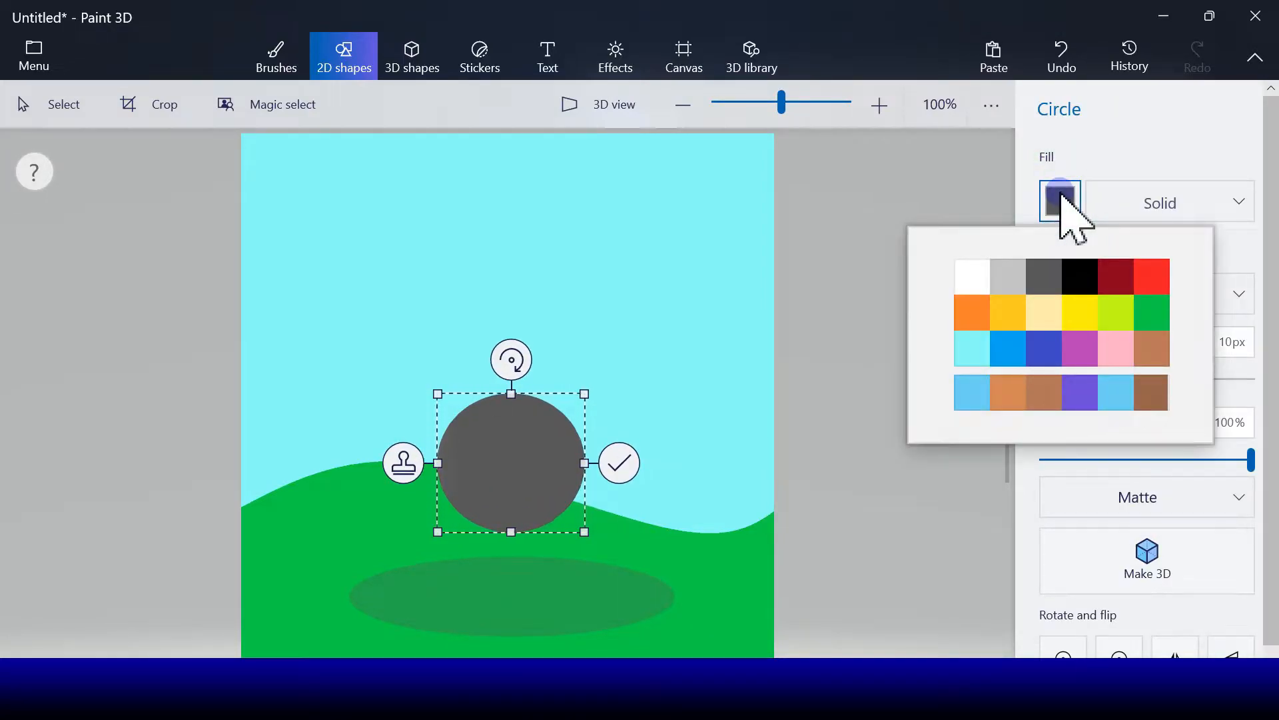
pyautogui.click(1013, 392)
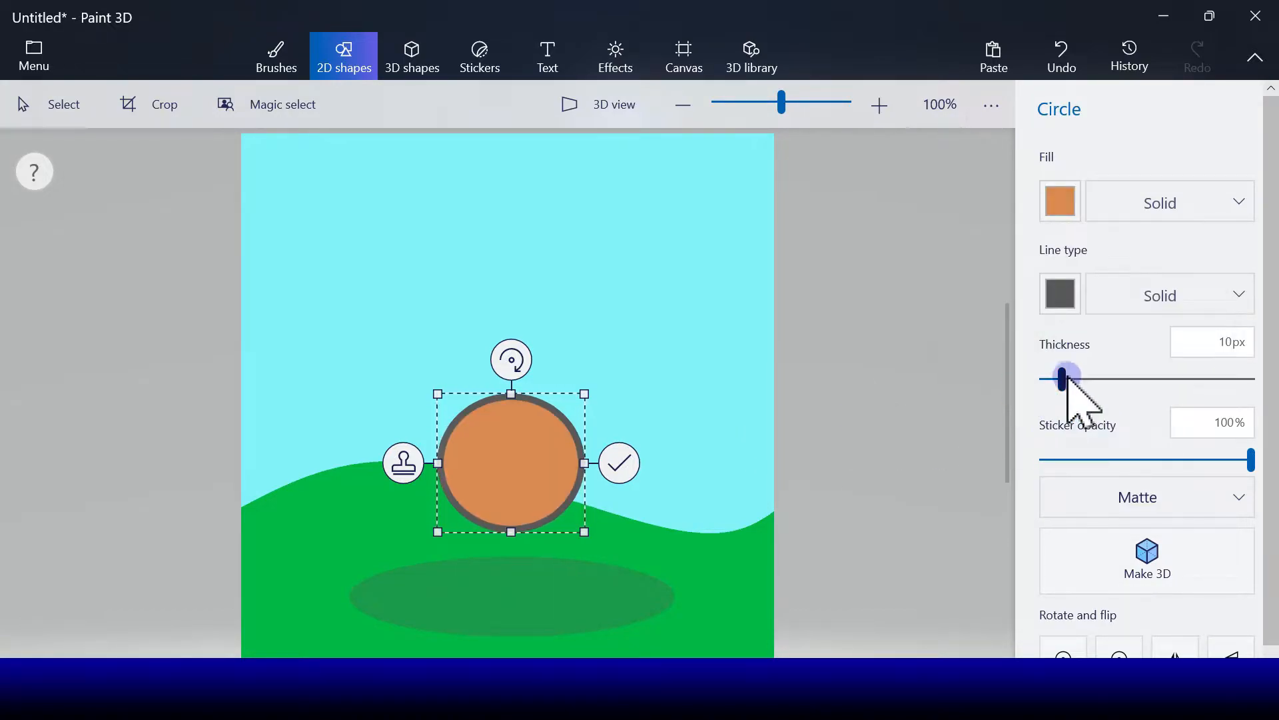
pyautogui.moveTo(1067, 379); pyautogui.dragTo(1054, 379)
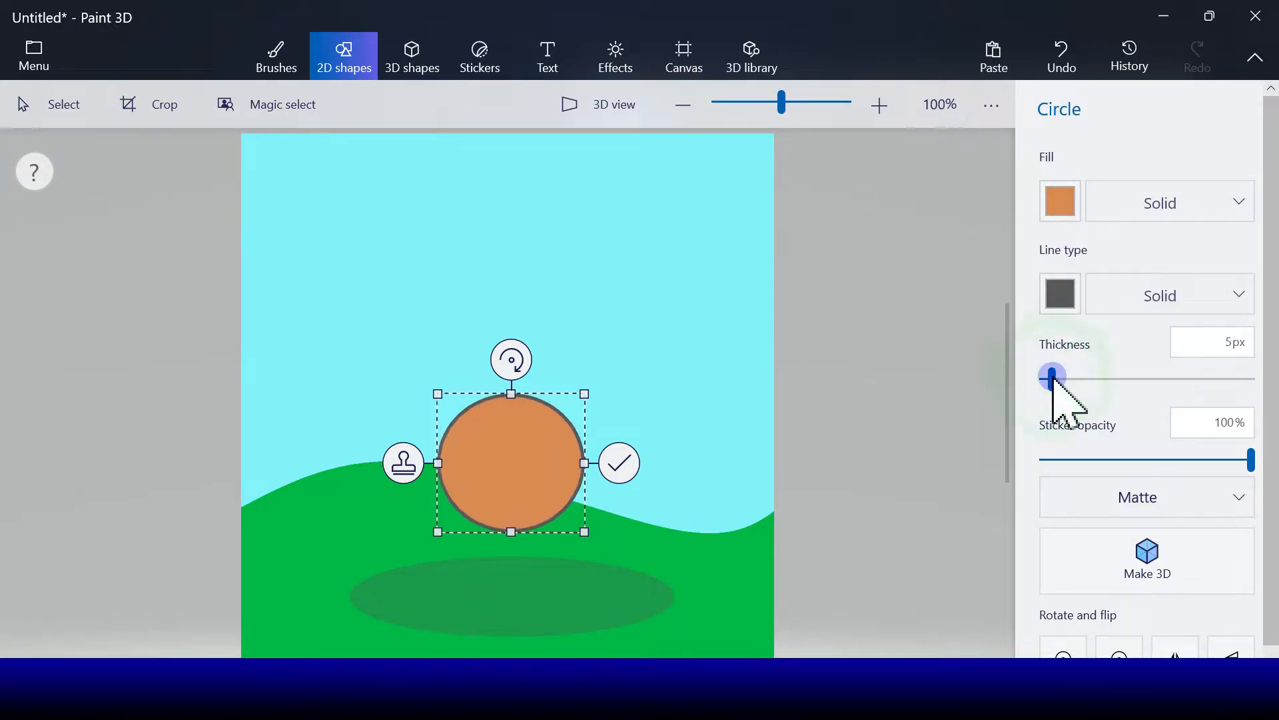
pyautogui.moveTo(586, 396); pyautogui.dragTo(585, 389)
pyautogui.click(619, 465)
# Draw a U-shaped 4-point curve resting on top of the body circle as the lower half of the head
pyautogui.click(1055, 184)
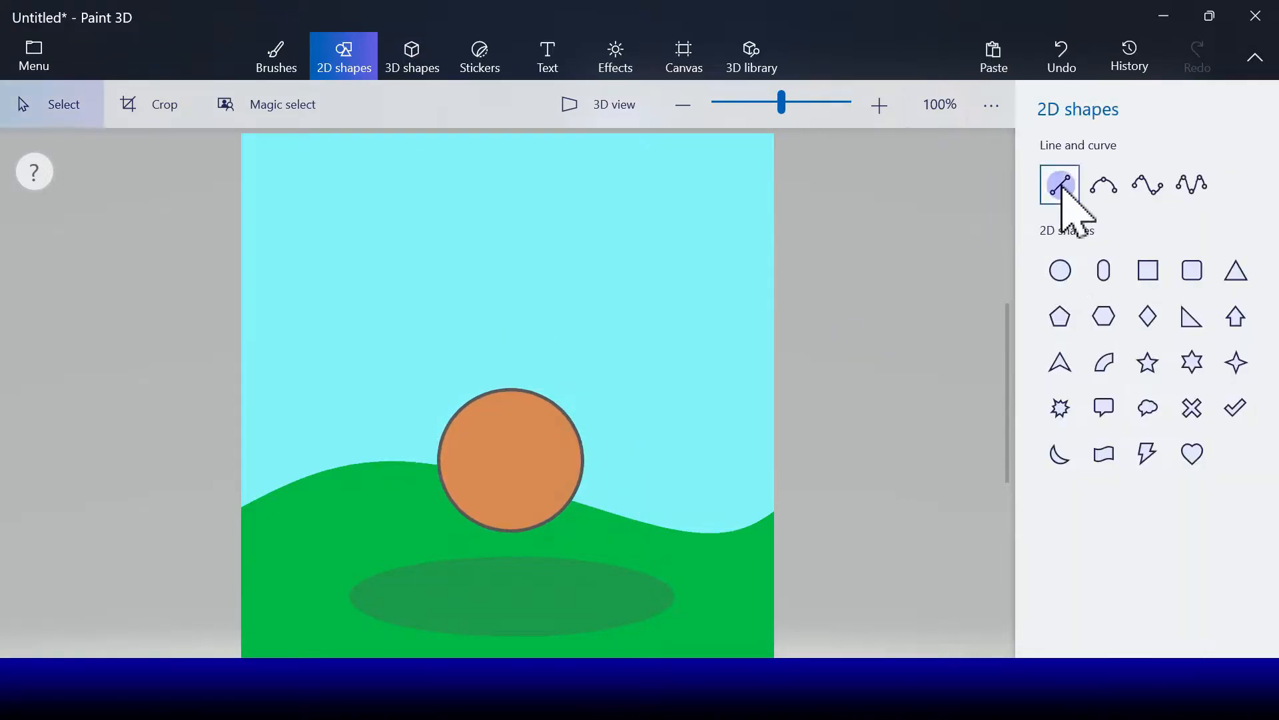
pyautogui.click(1148, 185)
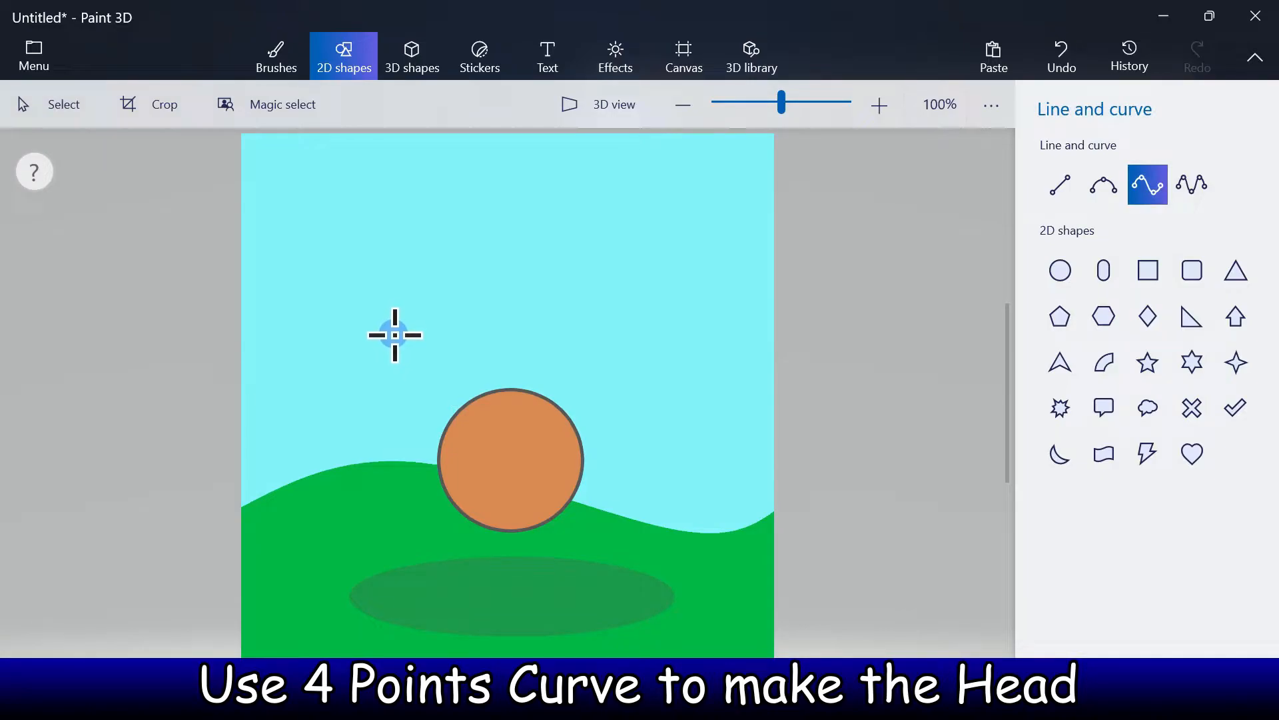
pyautogui.moveTo(633, 369); pyautogui.dragTo(645, 341)
pyautogui.moveTo(477, 314); pyautogui.dragTo(430, 389)
pyautogui.moveTo(561, 362); pyautogui.dragTo(587, 389)
pyautogui.moveTo(645, 336); pyautogui.dragTo(615, 321)
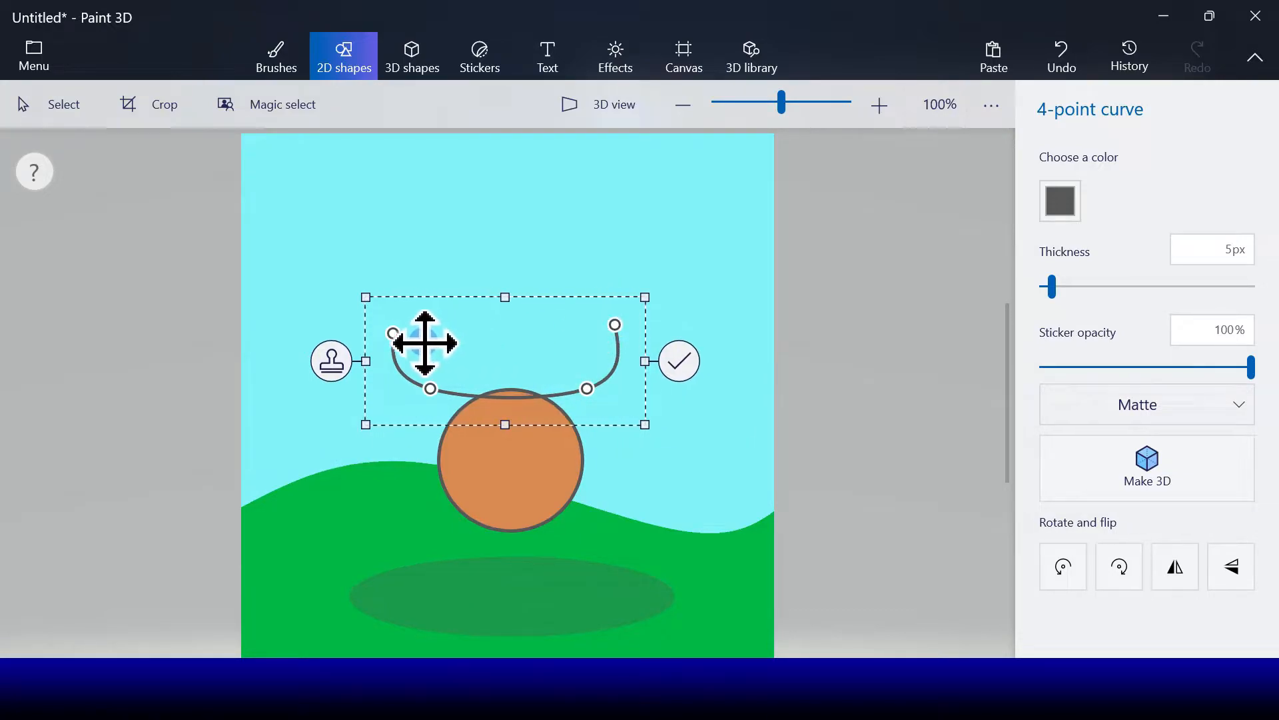
pyautogui.moveTo(400, 322); pyautogui.dragTo(402, 319)
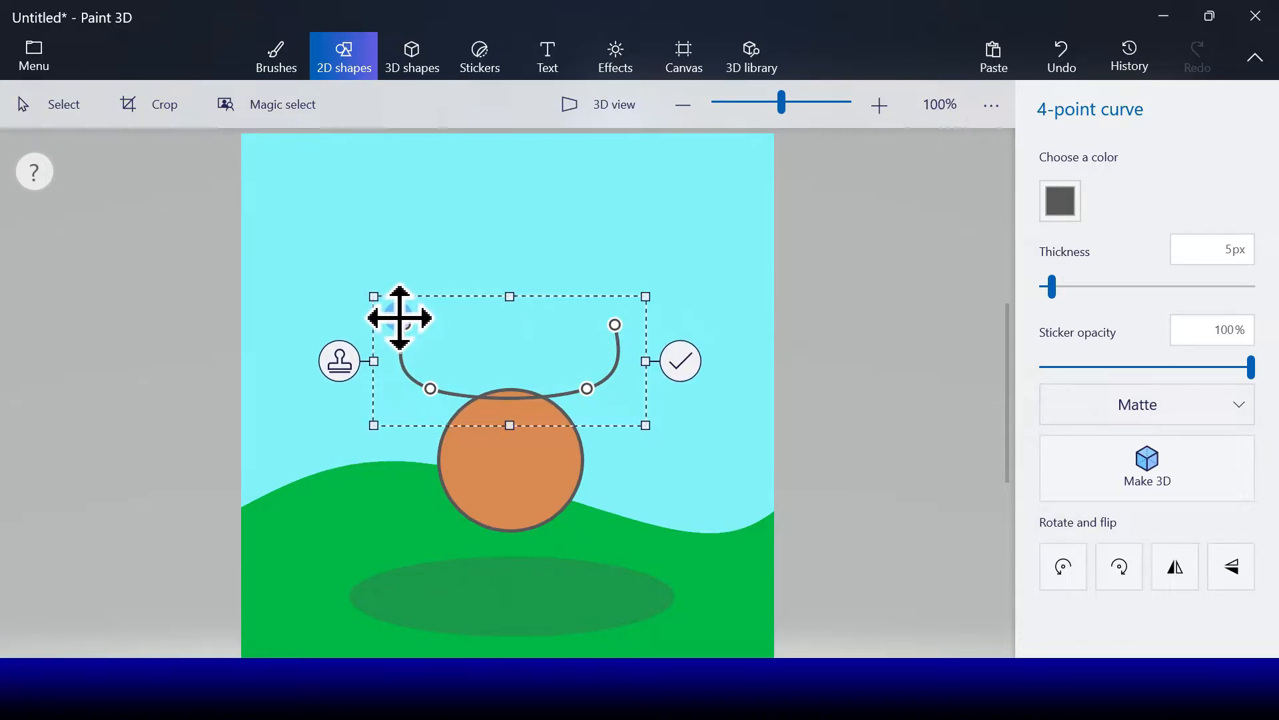
pyautogui.moveTo(476, 359); pyautogui.dragTo(478, 354)
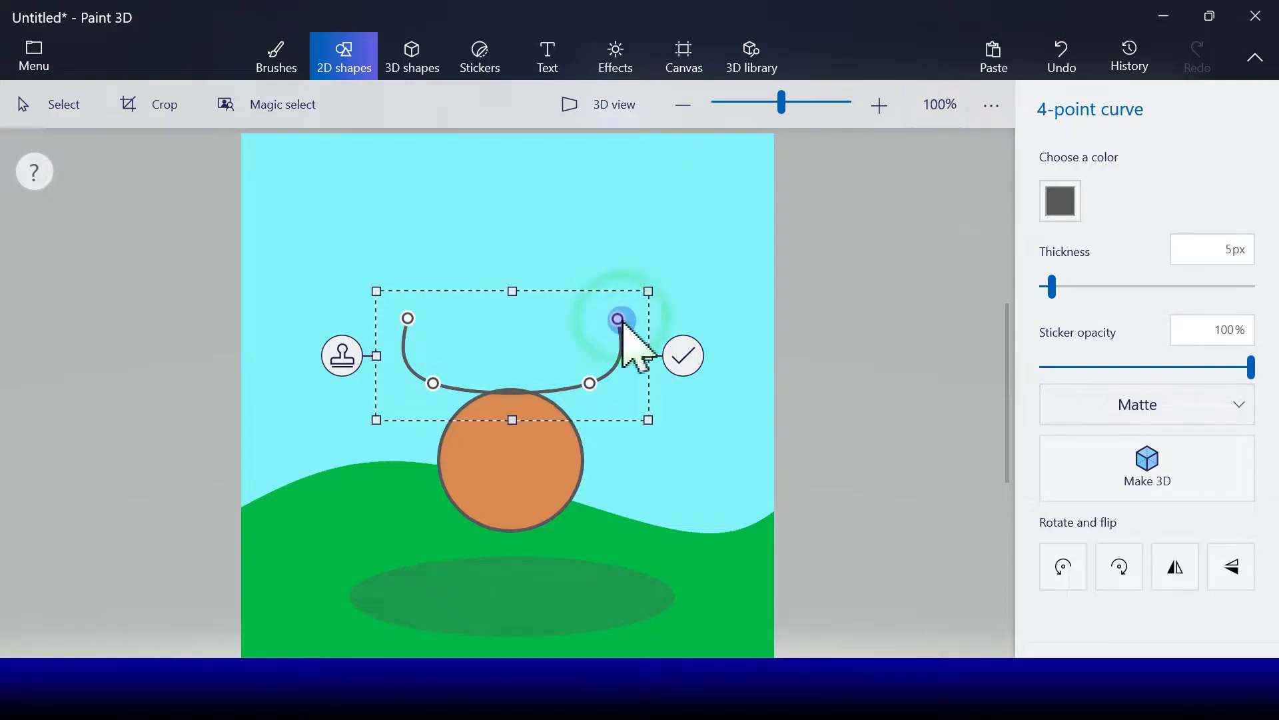
pyautogui.click(685, 355)
# Close the head outline with an arched 4-point curve joining both ends of the lower head curve
pyautogui.click(1148, 184)
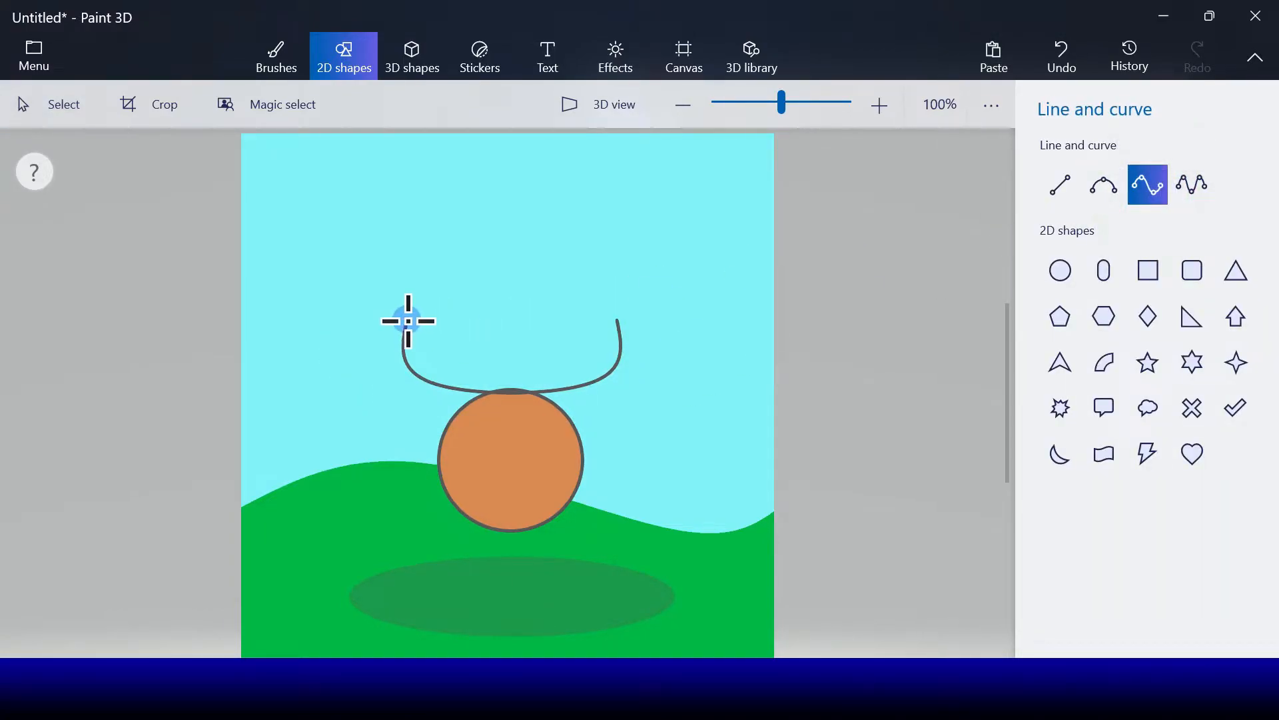
pyautogui.moveTo(620, 321); pyautogui.dragTo(562, 223)
pyautogui.moveTo(474, 298); pyautogui.dragTo(449, 219)
pyautogui.moveTo(568, 227); pyautogui.dragTo(568, 222)
pyautogui.moveTo(461, 224); pyautogui.dragTo(453, 227)
pyautogui.click(685, 270)
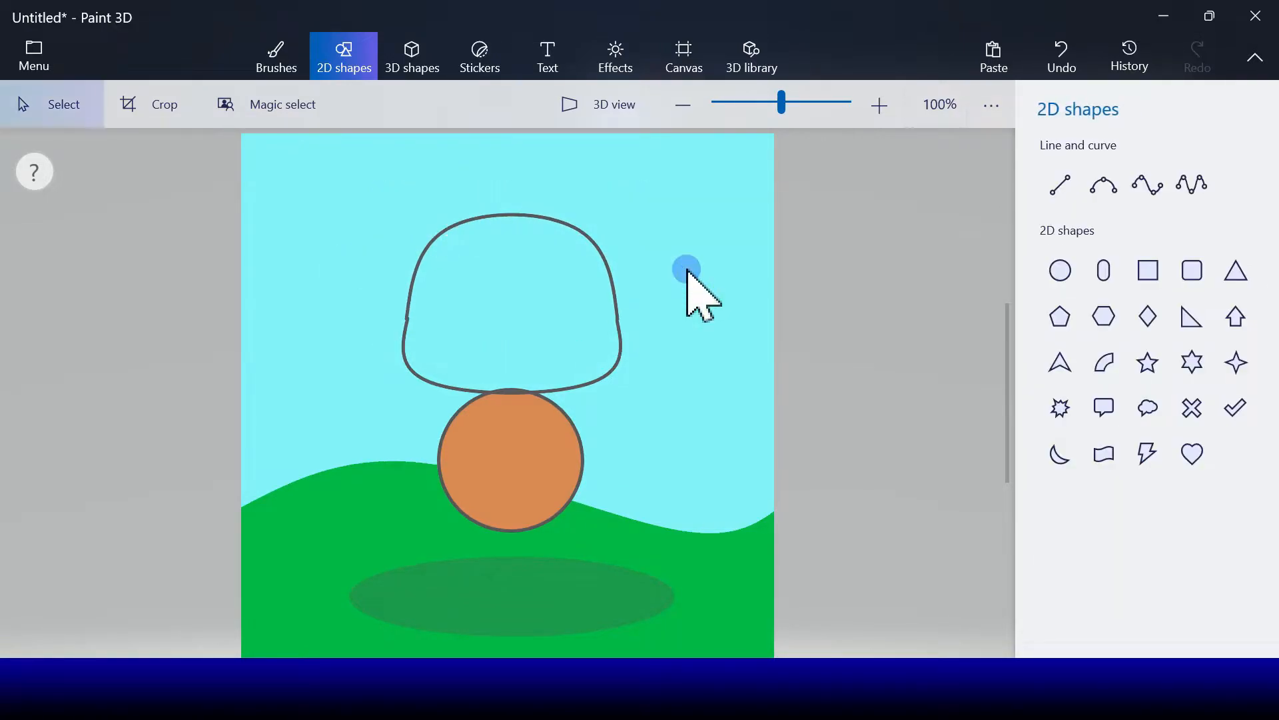
pyautogui.click(1147, 185)
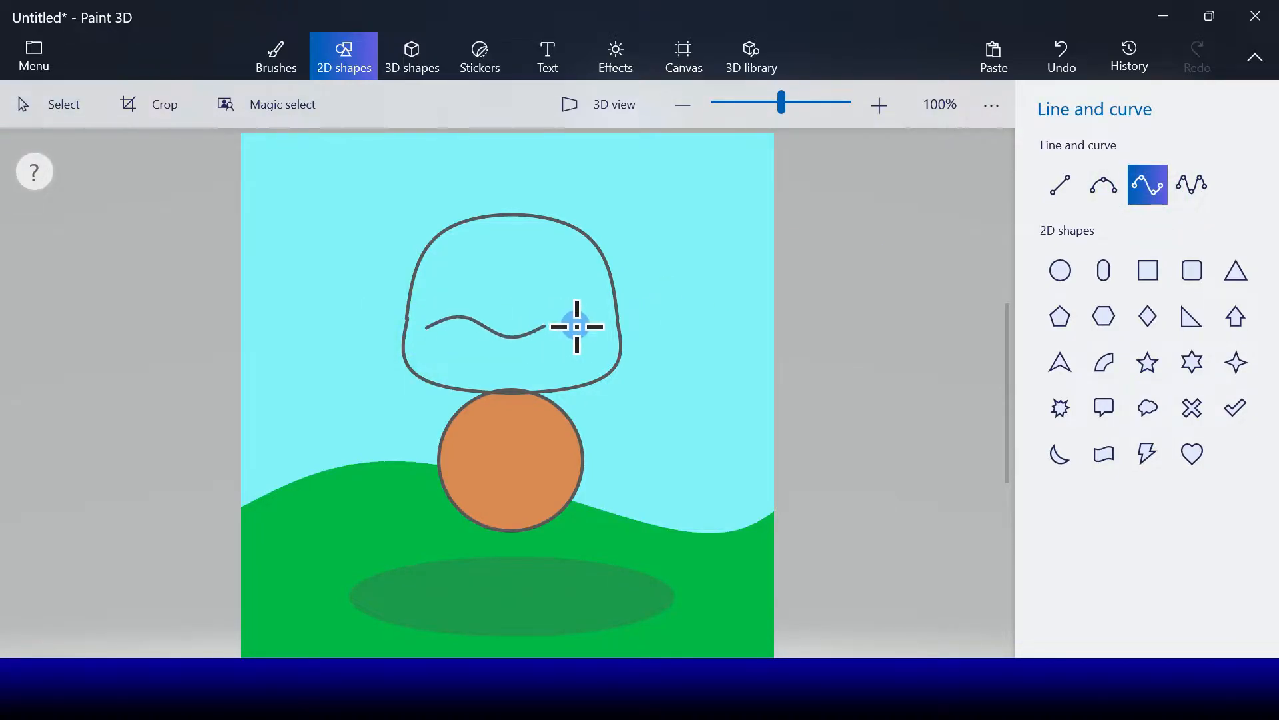
pyautogui.moveTo(603, 325); pyautogui.dragTo(602, 324)
pyautogui.moveTo(484, 365); pyautogui.dragTo(503, 368)
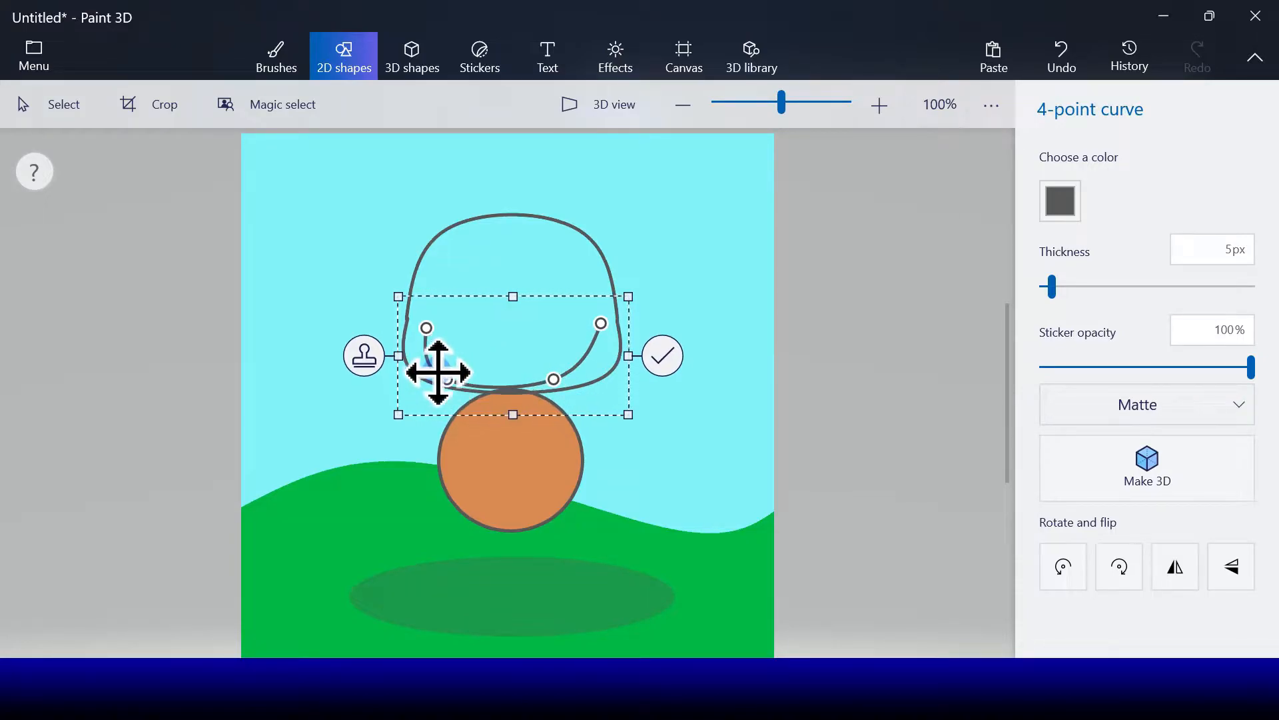
pyautogui.moveTo(554, 373); pyautogui.dragTo(559, 375)
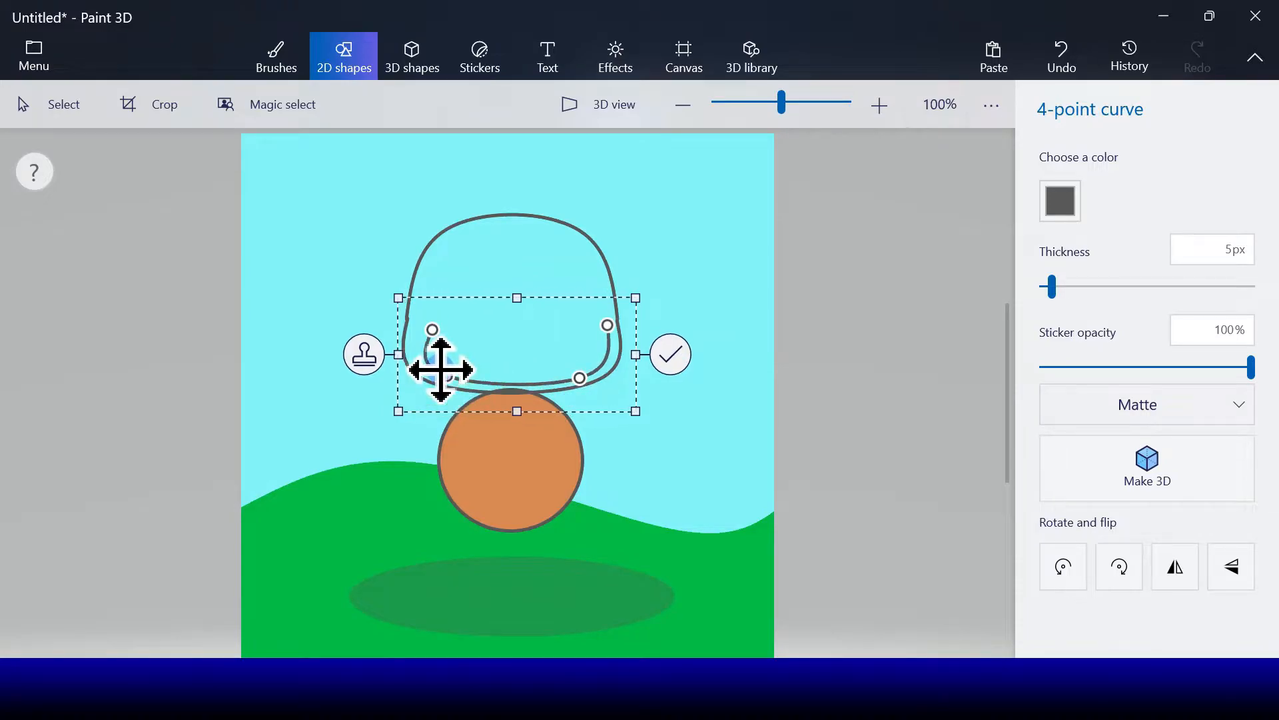
pyautogui.click(863, 261)
pyautogui.click(1061, 58)
# Draw a U-shaped 5-point curve inside the lower head, touching the body's top, as the lower face outline
pyautogui.click(1192, 184)
pyautogui.moveTo(431, 342); pyautogui.dragTo(594, 341)
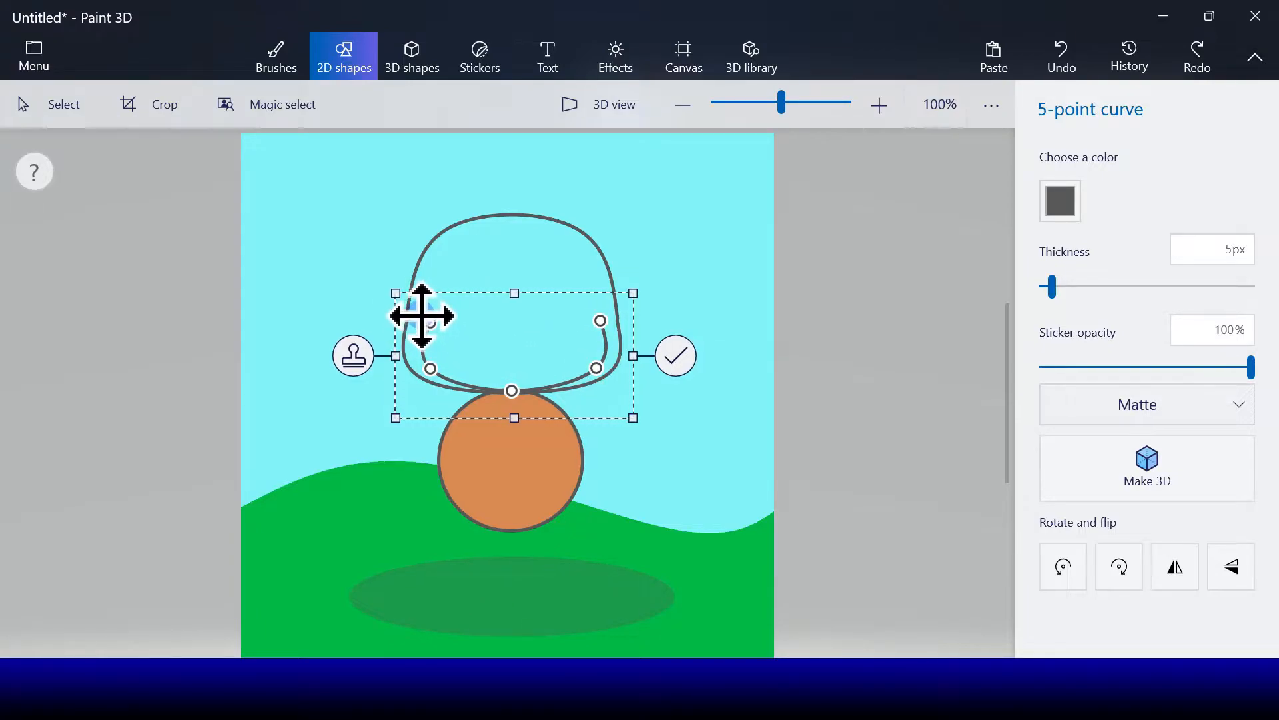
pyautogui.click(677, 357)
# Close the face outline with an arched 4-point curve joining both ends of the inner lower curve
pyautogui.click(1148, 184)
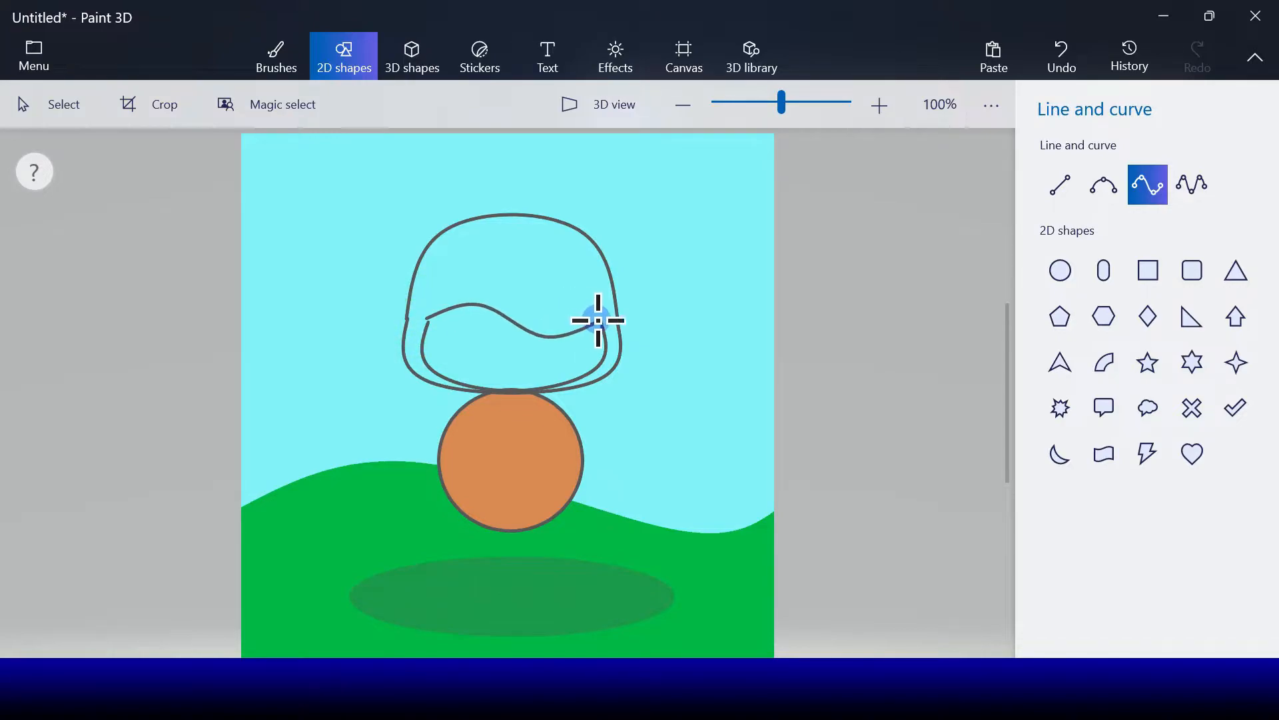
pyautogui.moveTo(598, 320); pyautogui.dragTo(599, 322)
pyautogui.moveTo(433, 327); pyautogui.dragTo(427, 324)
pyautogui.moveTo(477, 268); pyautogui.dragTo(472, 268)
pyautogui.moveTo(542, 335); pyautogui.dragTo(558, 265)
pyautogui.moveTo(477, 272)
pyautogui.mouseDown()
pyautogui.moveTo(462, 257)
pyautogui.moveTo(473, 272)
pyautogui.mouseUp()
pyautogui.moveTo(556, 261)
pyautogui.mouseDown()
pyautogui.moveTo(539, 266)
pyautogui.moveTo(553, 272)
pyautogui.mouseUp()
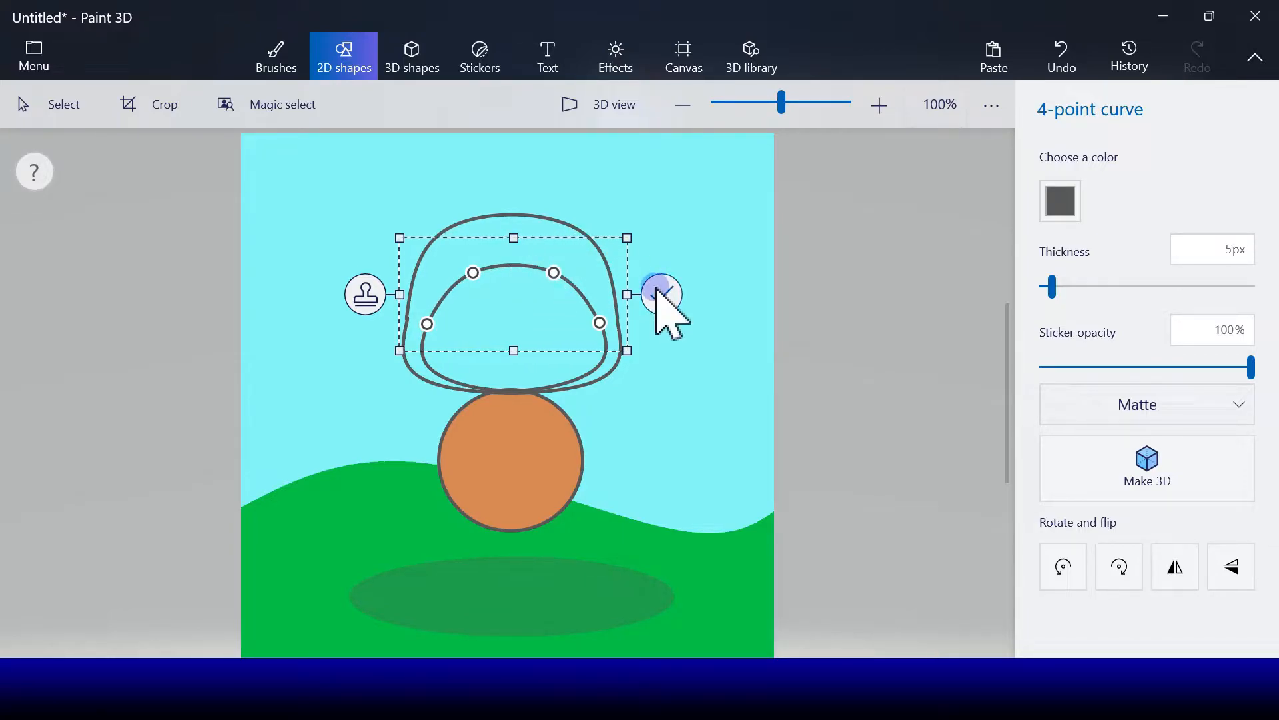
pyautogui.click(663, 294)
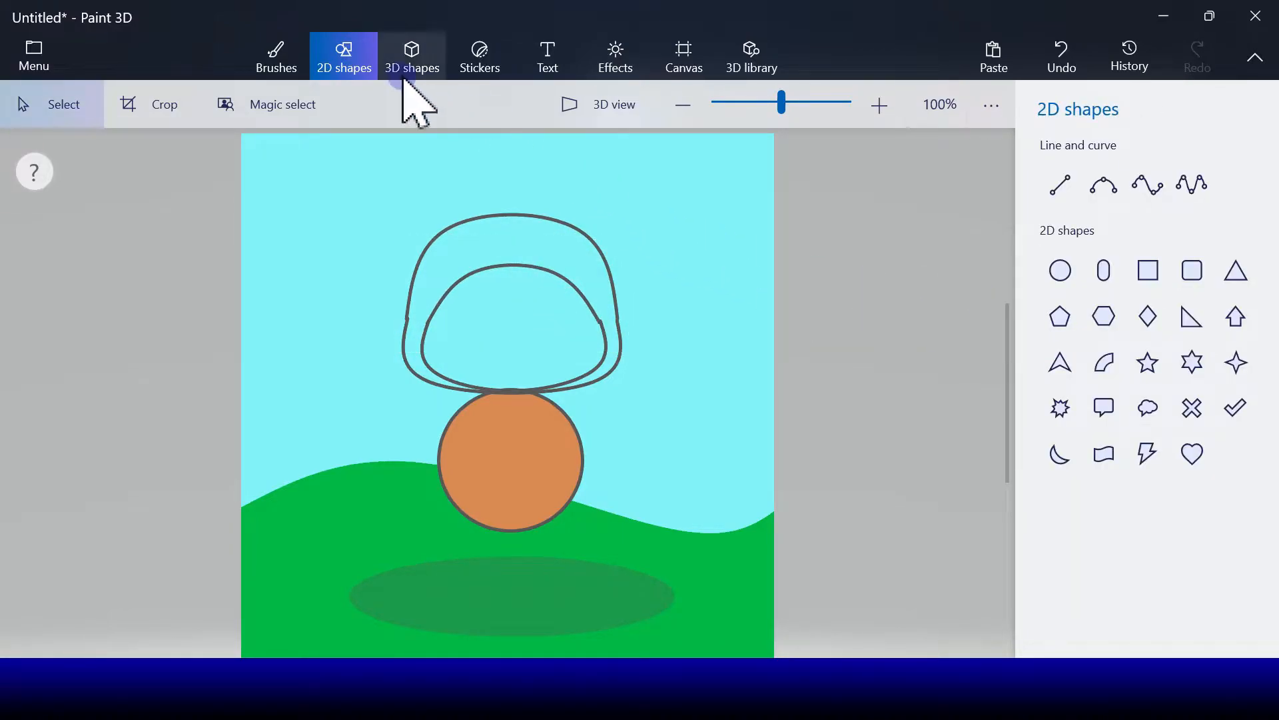
# Fill the area between the outer head outline and the inner face outline with purple-pink
pyautogui.click(275, 63)
pyautogui.click(1167, 581)
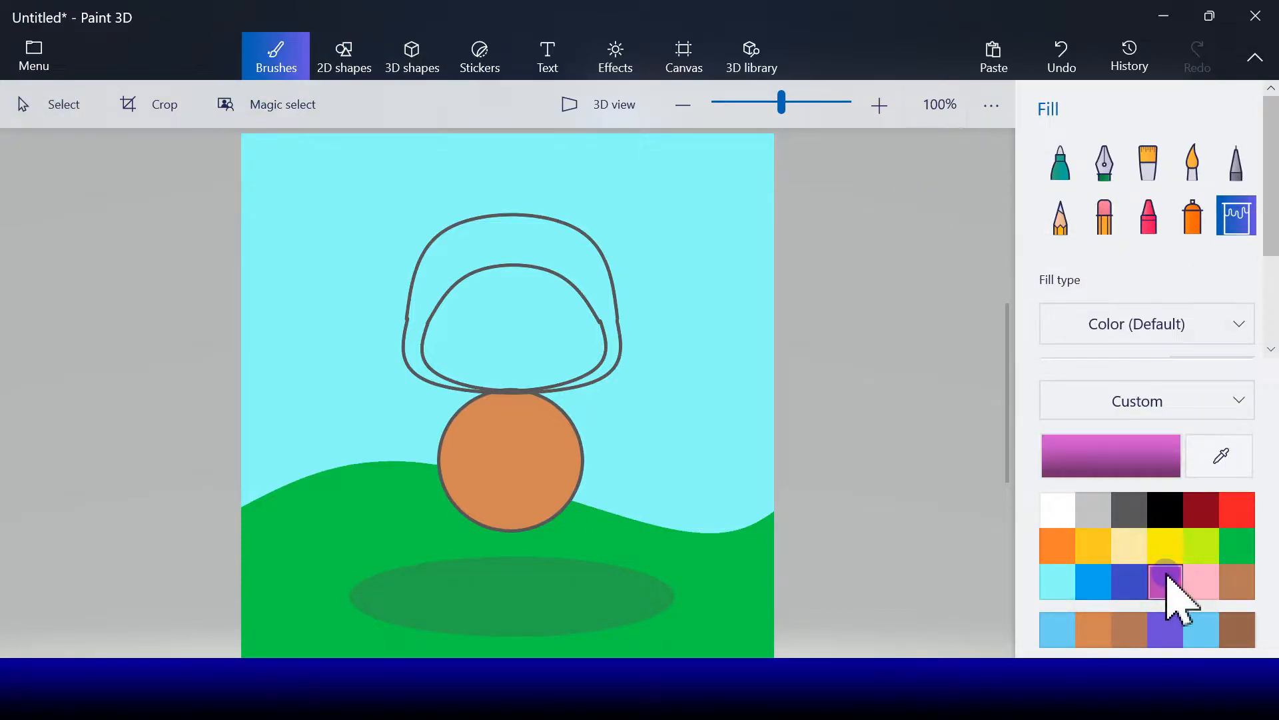
pyautogui.click(580, 266)
# Place two dark gray marker dots in the sky above the head, one on each side, as guide points
pyautogui.click(345, 56)
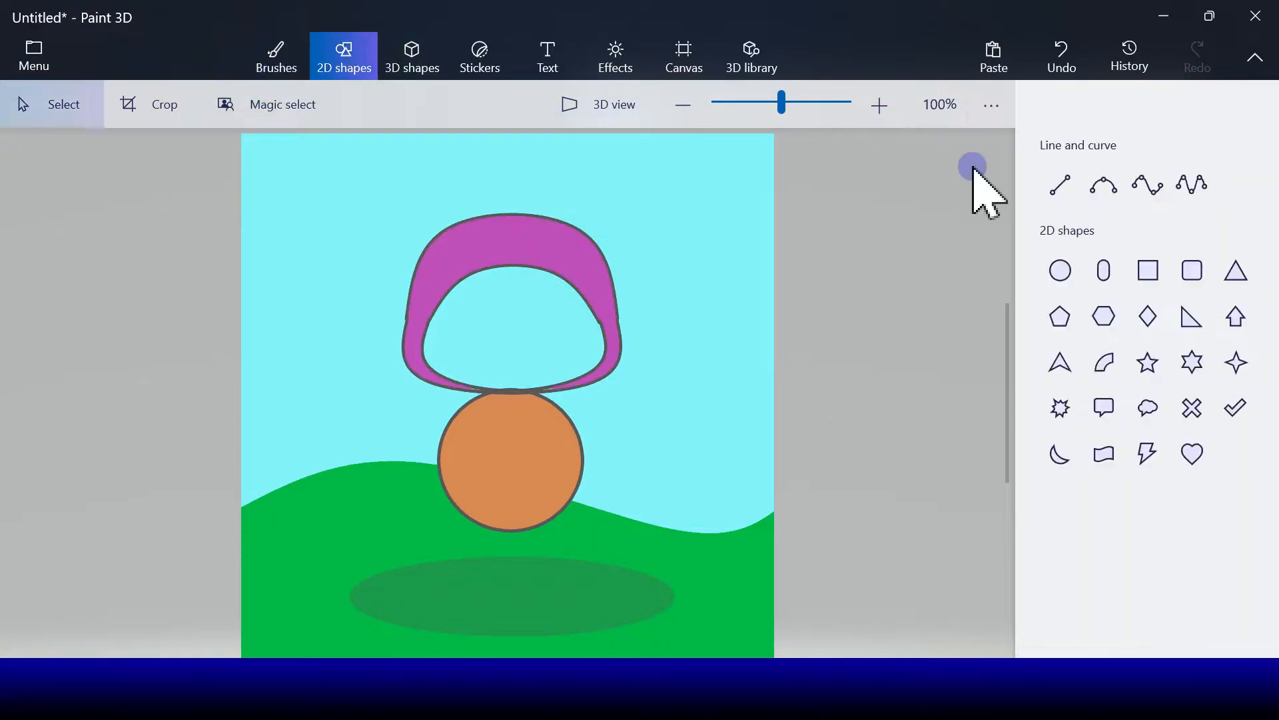
pyautogui.click(1104, 187)
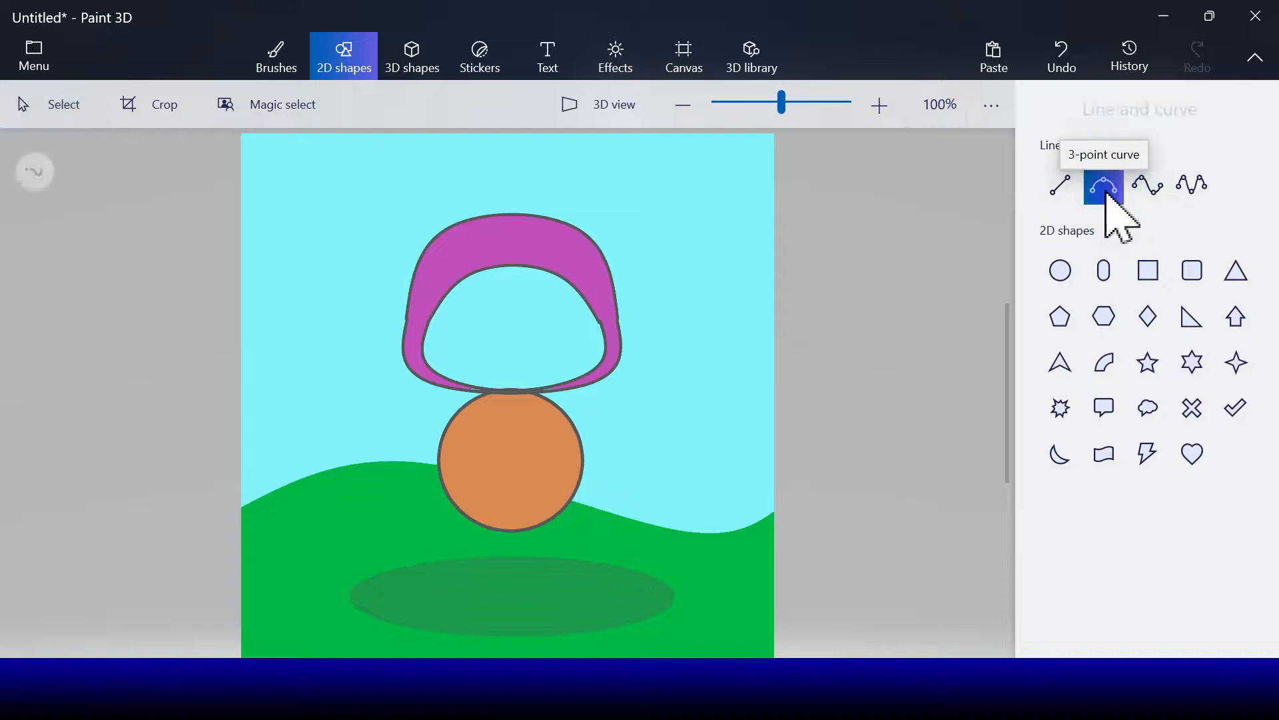
pyautogui.click(1166, 190)
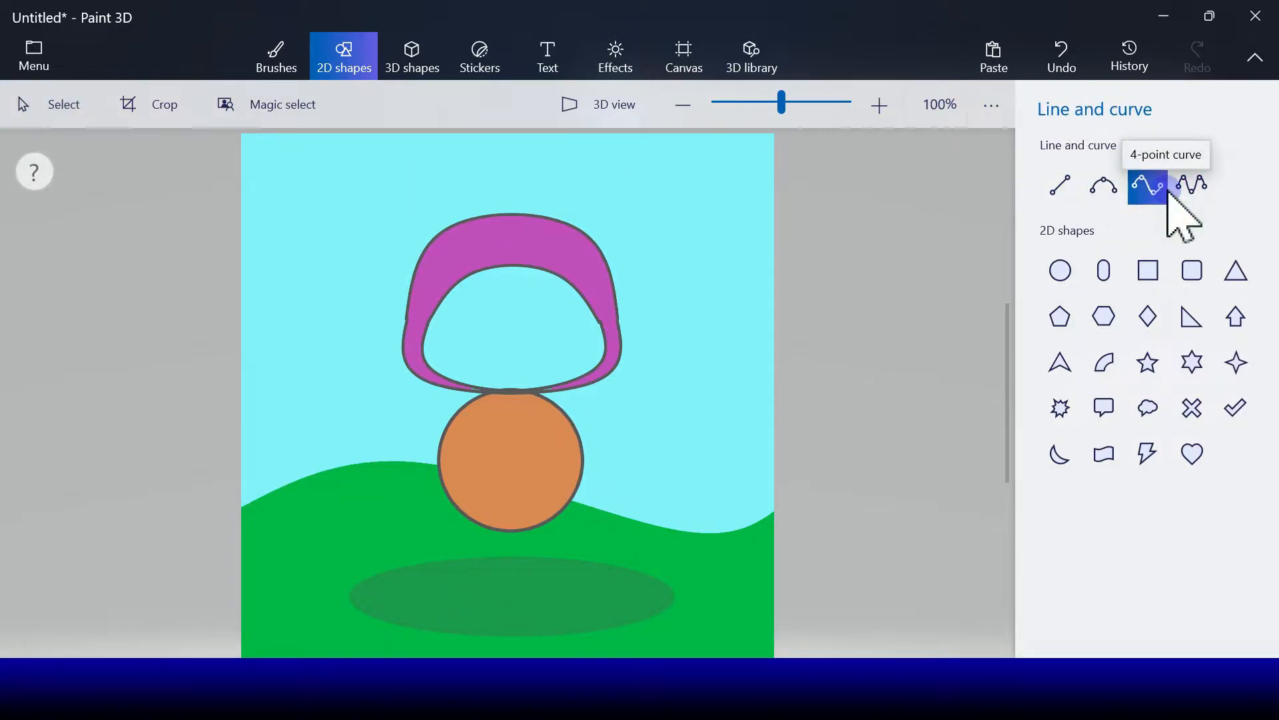
pyautogui.click(273, 57)
pyautogui.click(1061, 164)
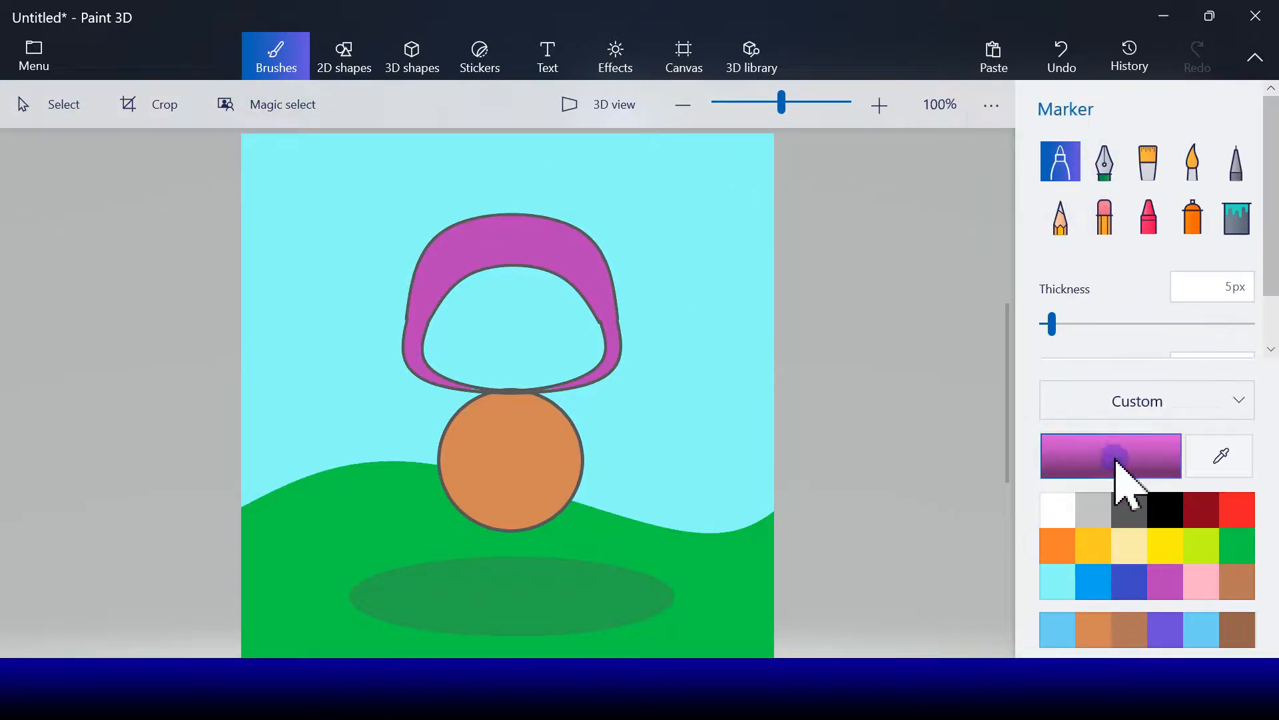
pyautogui.click(1131, 510)
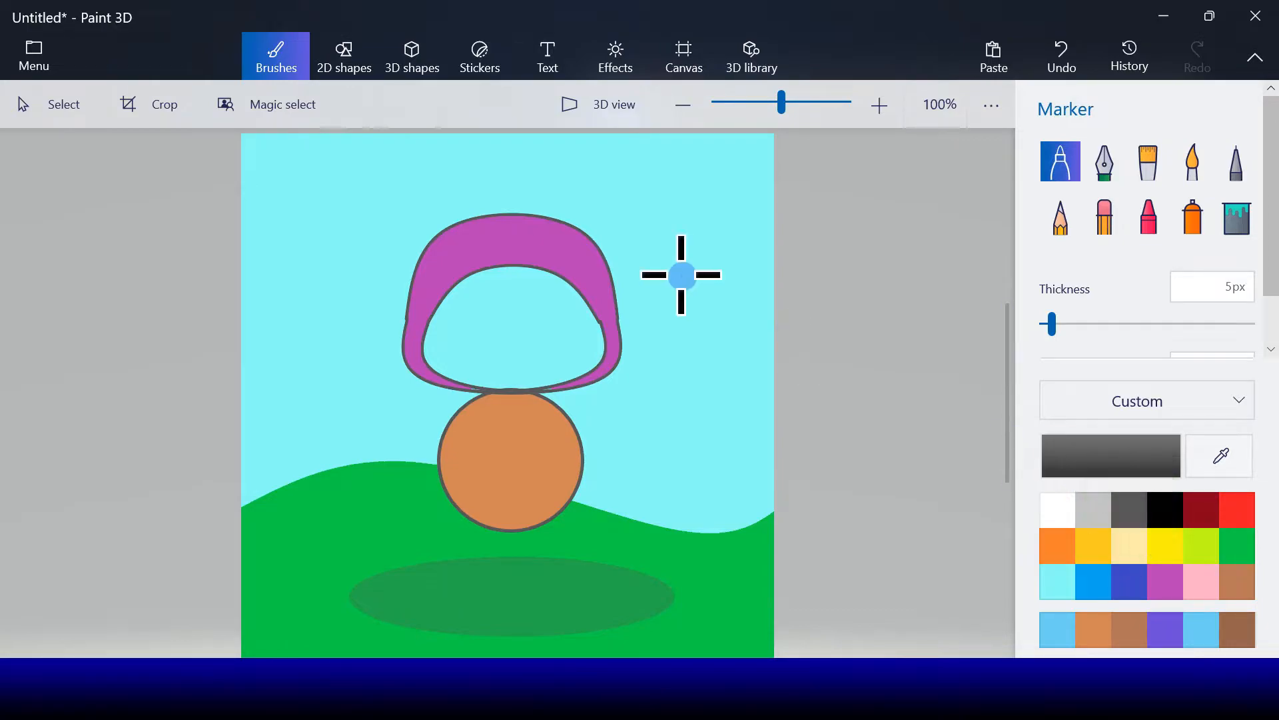
pyautogui.click(362, 154)
pyautogui.click(663, 153)
# Outline the left ear with two 4-point curves running from the left guide dot to the head's top and upper-left side
pyautogui.click(341, 59)
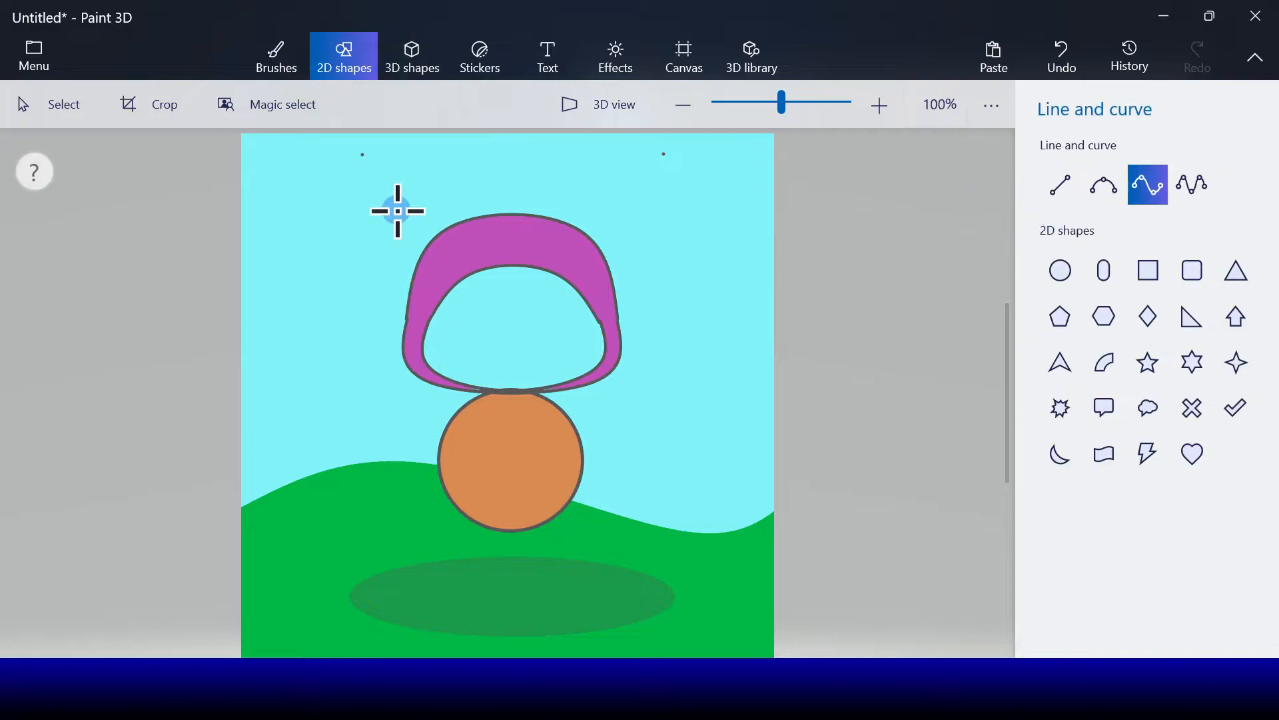
pyautogui.moveTo(364, 155)
pyautogui.mouseDown()
pyautogui.moveTo(485, 206)
pyautogui.moveTo(487, 218)
pyautogui.moveTo(448, 158)
pyautogui.moveTo(384, 156)
pyautogui.moveTo(452, 154)
pyautogui.moveTo(377, 151)
pyautogui.mouseUp()
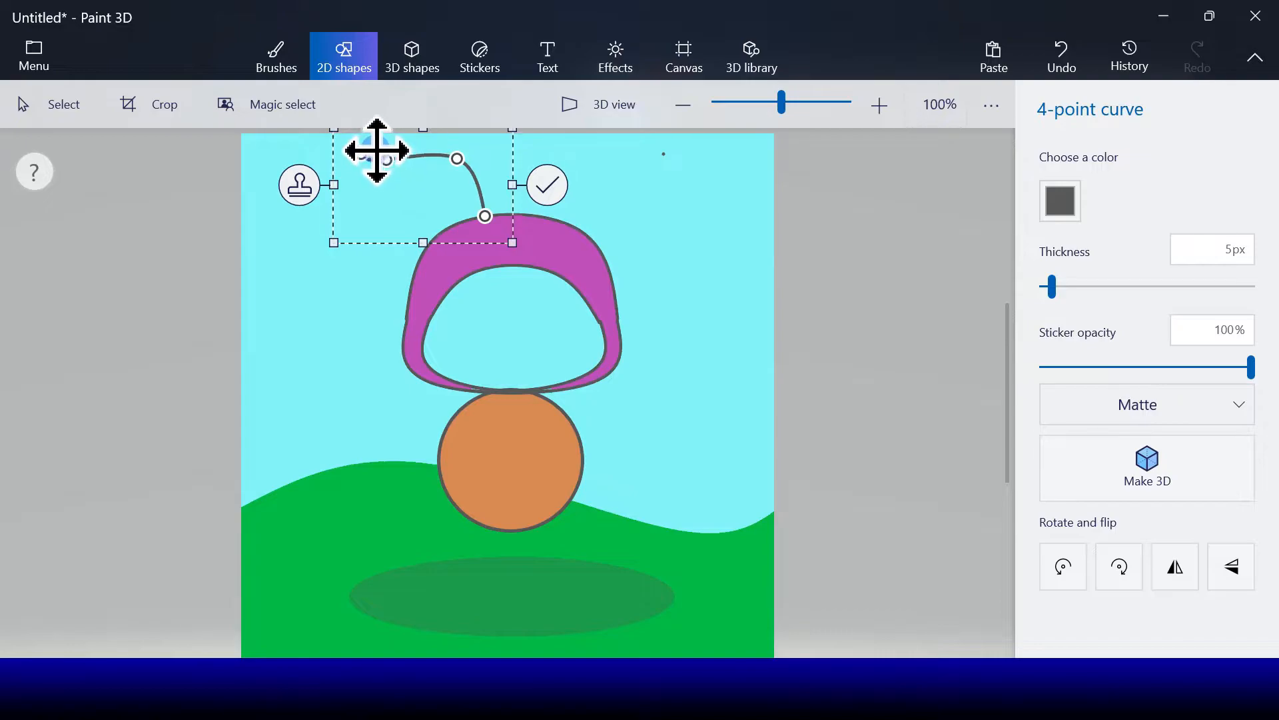
pyautogui.click(543, 183)
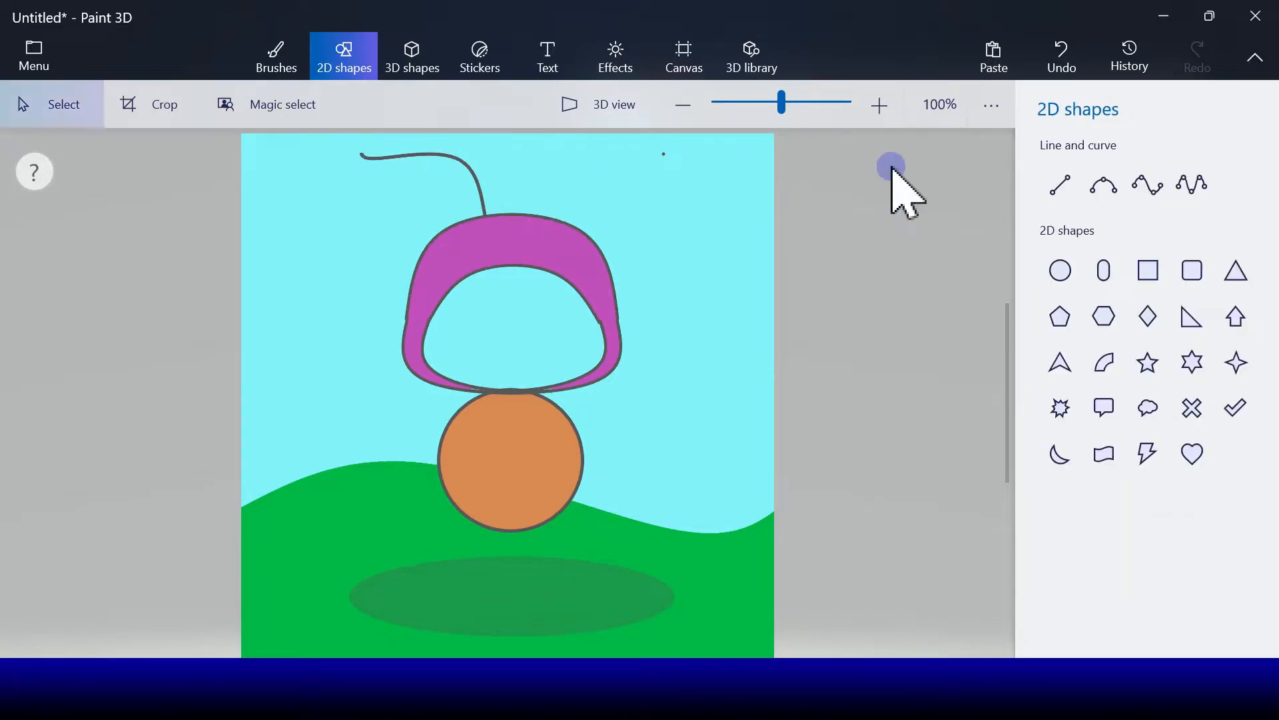
pyautogui.click(1163, 195)
pyautogui.moveTo(362, 155); pyautogui.dragTo(364, 243)
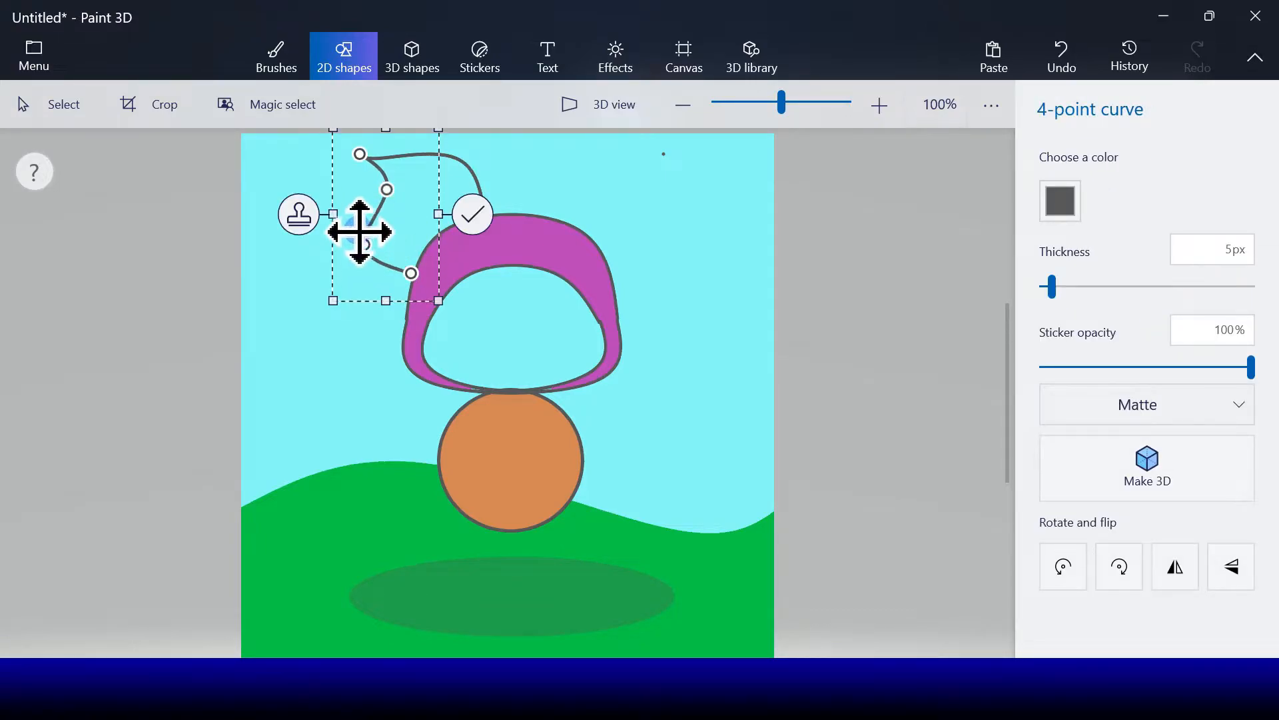
pyautogui.moveTo(386, 190); pyautogui.dragTo(357, 171)
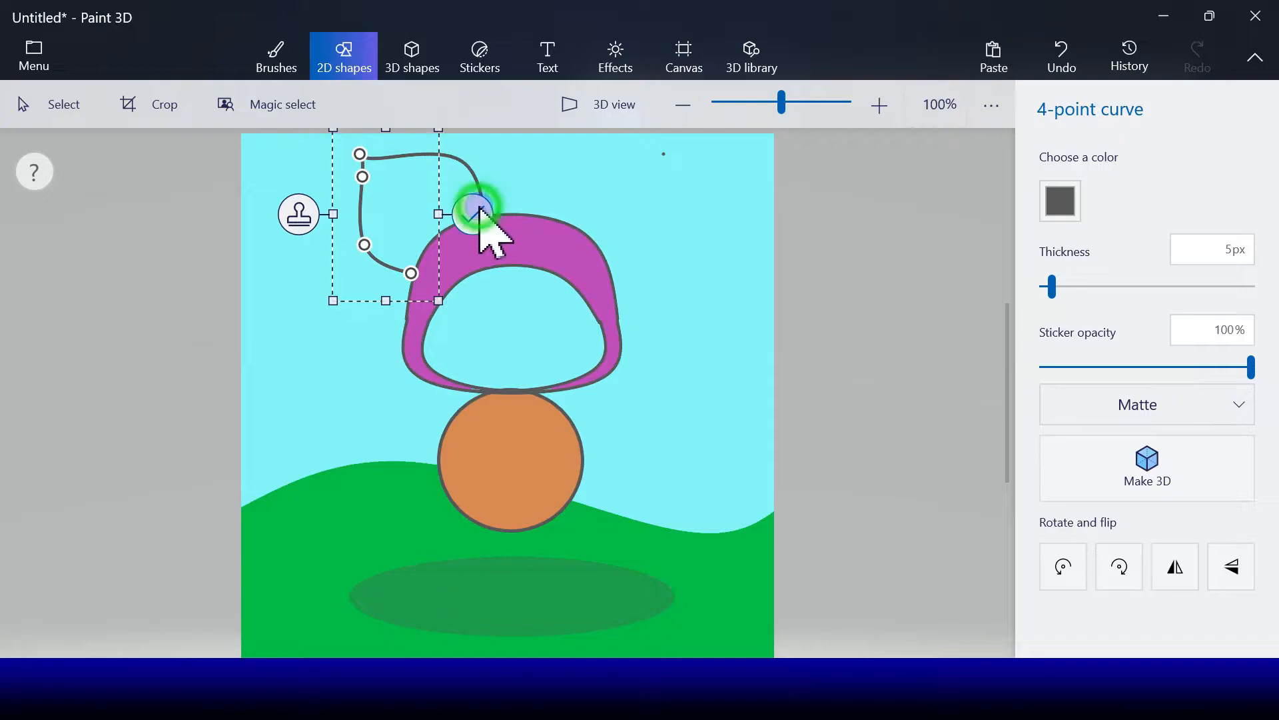
pyautogui.click(475, 215)
# Outline the right ear with two 4-point curves running from the right guide dot to the head's top and upper-right side
pyautogui.click(1153, 192)
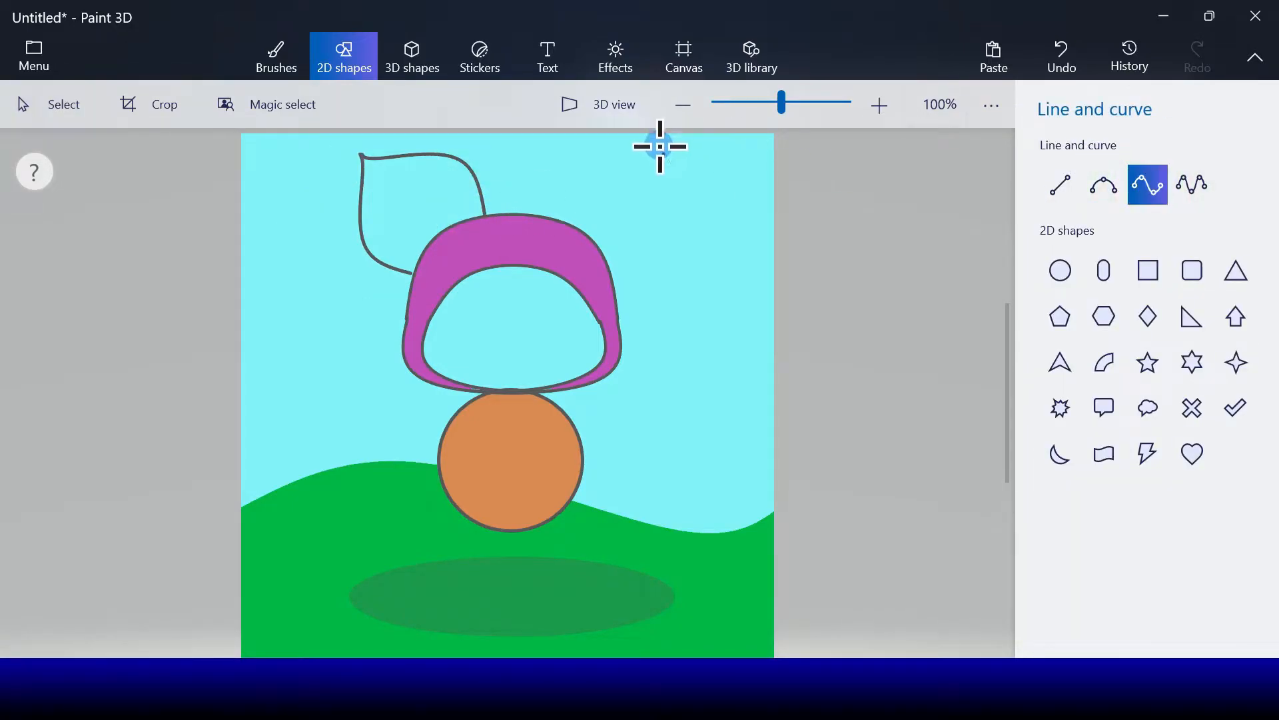
pyautogui.moveTo(667, 155)
pyautogui.mouseDown()
pyautogui.moveTo(543, 194)
pyautogui.moveTo(532, 212)
pyautogui.mouseUp()
pyautogui.moveTo(624, 182); pyautogui.dragTo(644, 158)
pyautogui.moveTo(570, 184); pyautogui.dragTo(556, 160)
pyautogui.moveTo(652, 162); pyautogui.dragTo(634, 154)
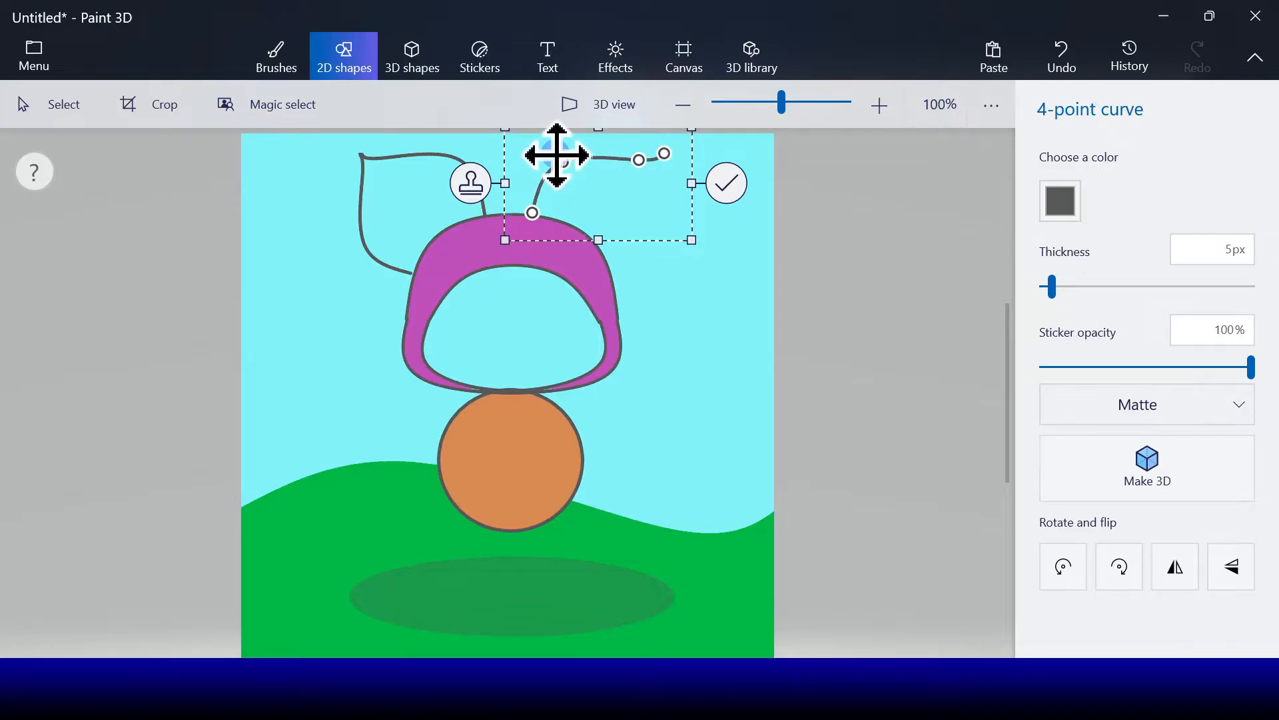
pyautogui.click(726, 182)
pyautogui.click(1147, 184)
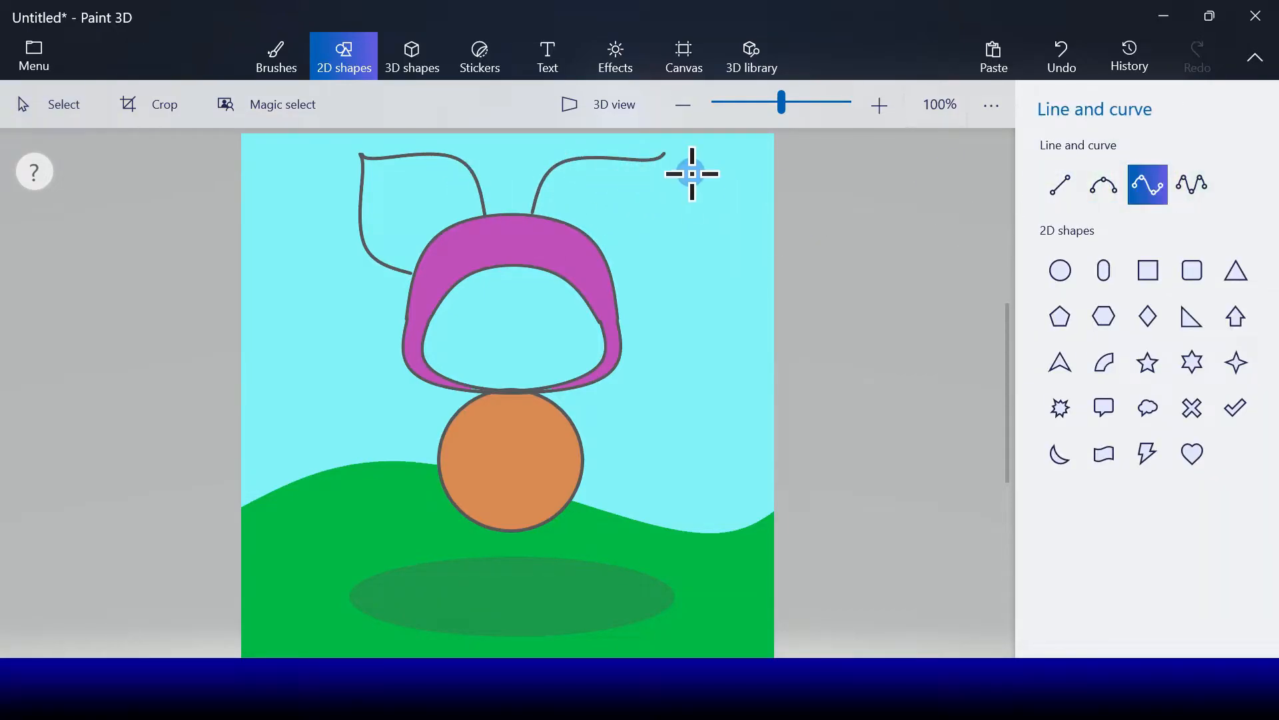
pyautogui.moveTo(612, 265); pyautogui.dragTo(662, 243)
pyautogui.moveTo(656, 196); pyautogui.dragTo(661, 172)
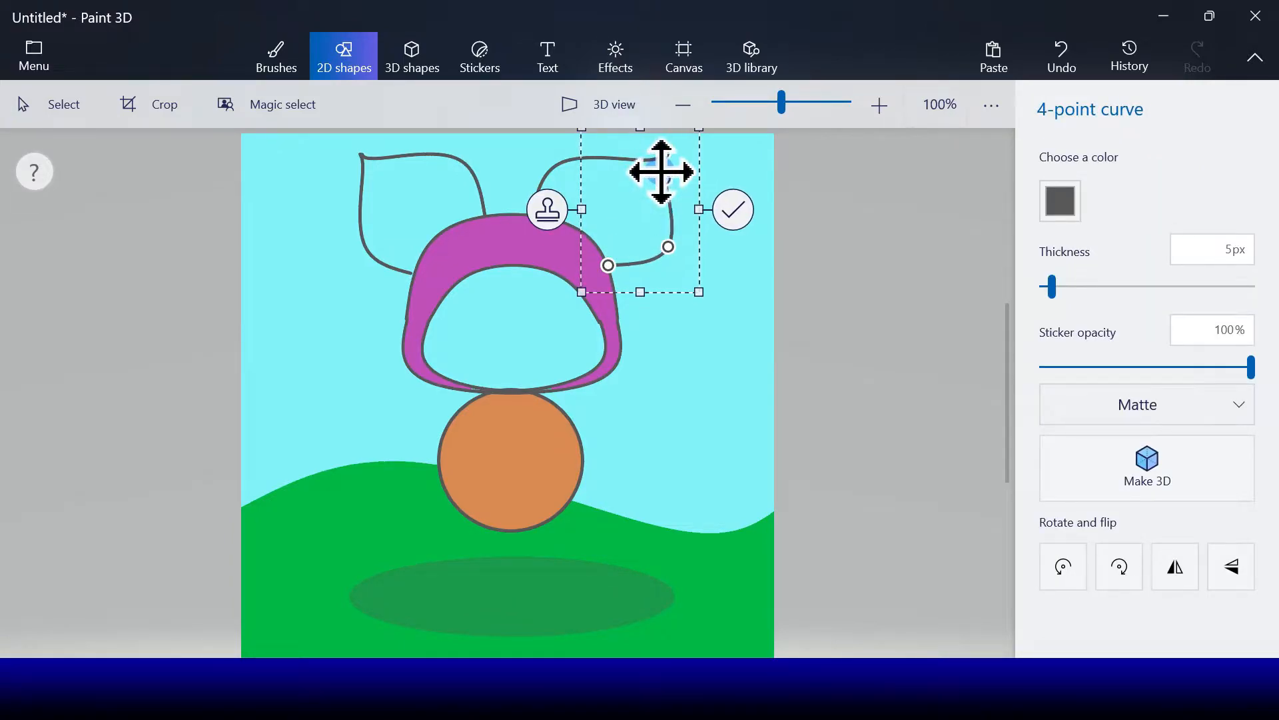
pyautogui.click(733, 210)
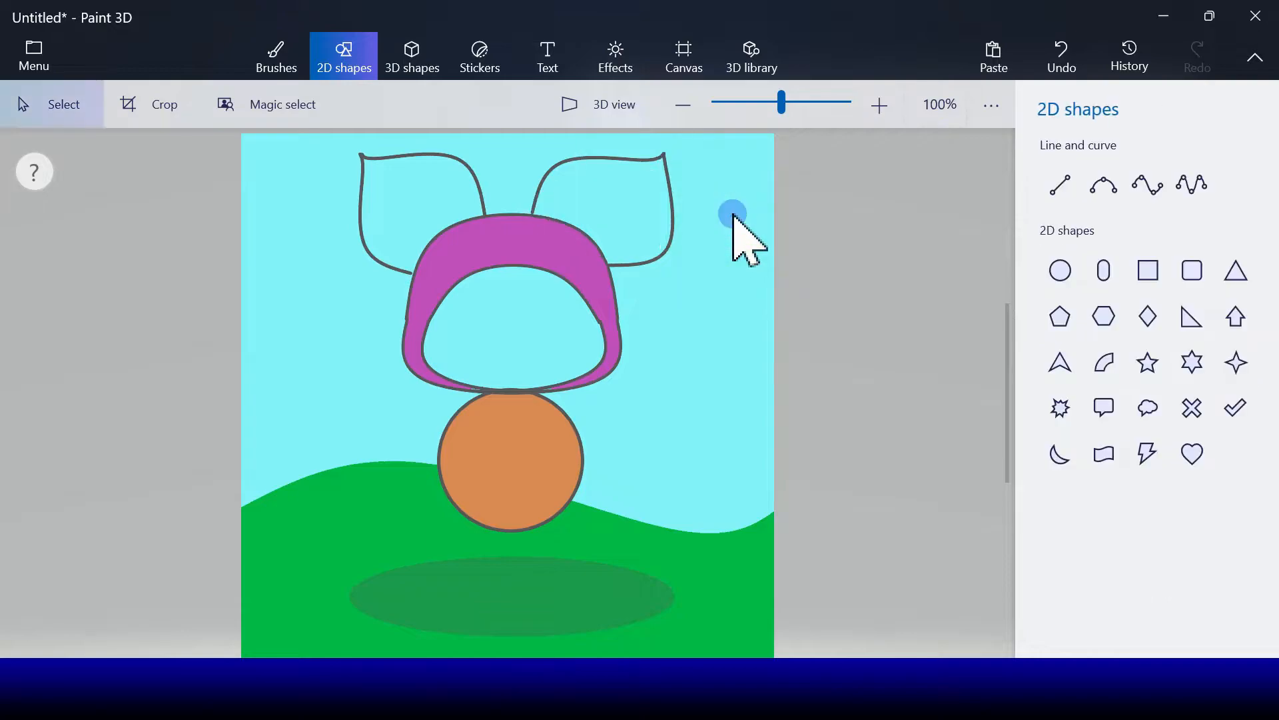
# Fill both ears with the same purple-pink as the head
pyautogui.click(283, 69)
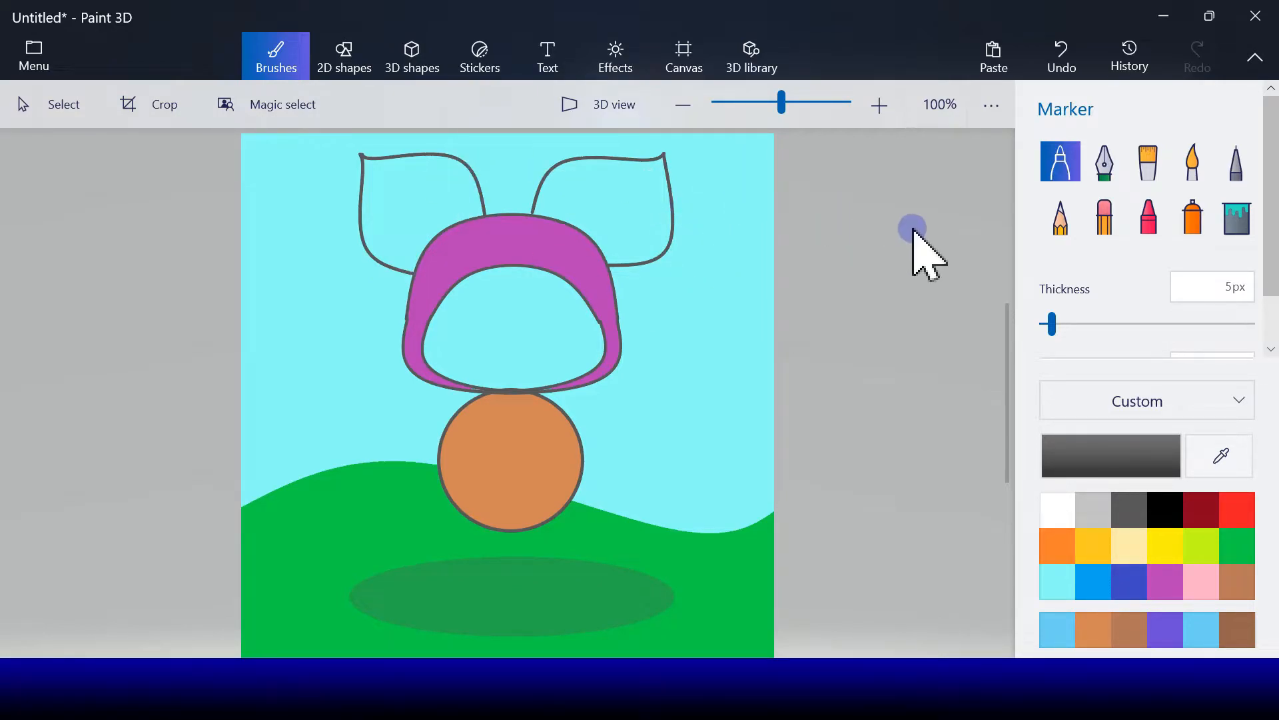
pyautogui.click(1236, 217)
pyautogui.click(1165, 582)
pyautogui.click(621, 237)
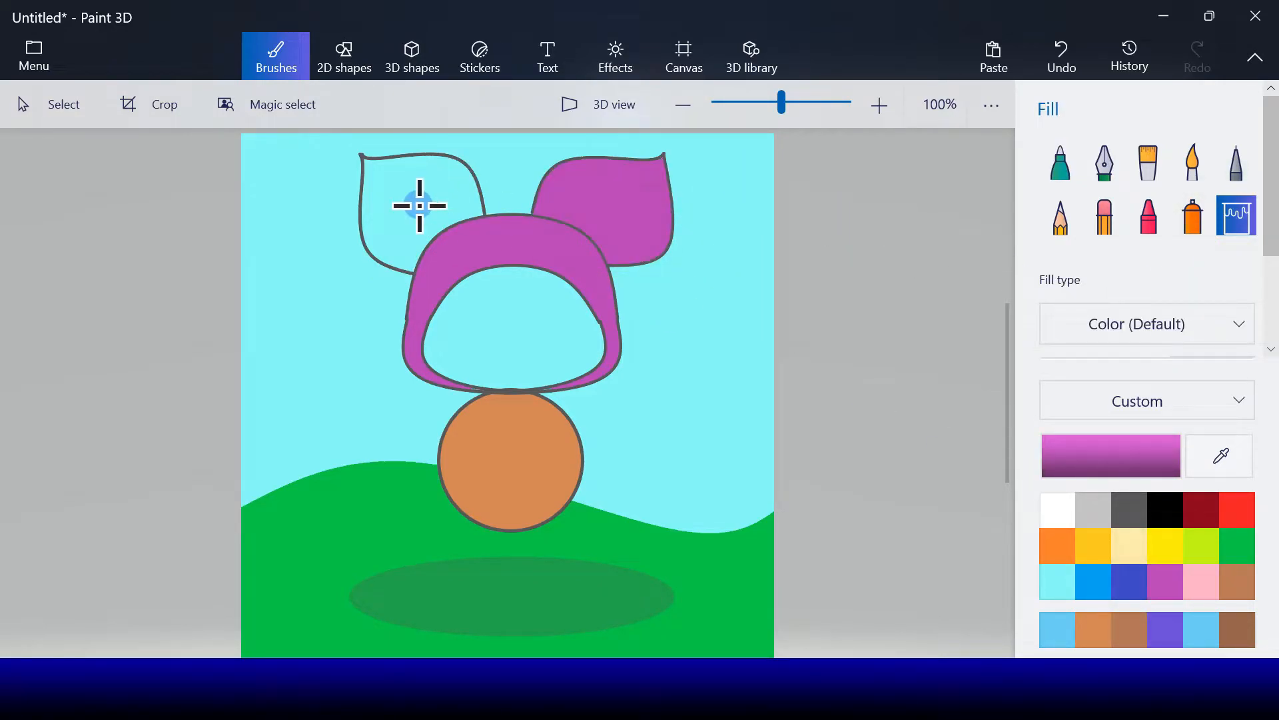
pyautogui.click(420, 200)
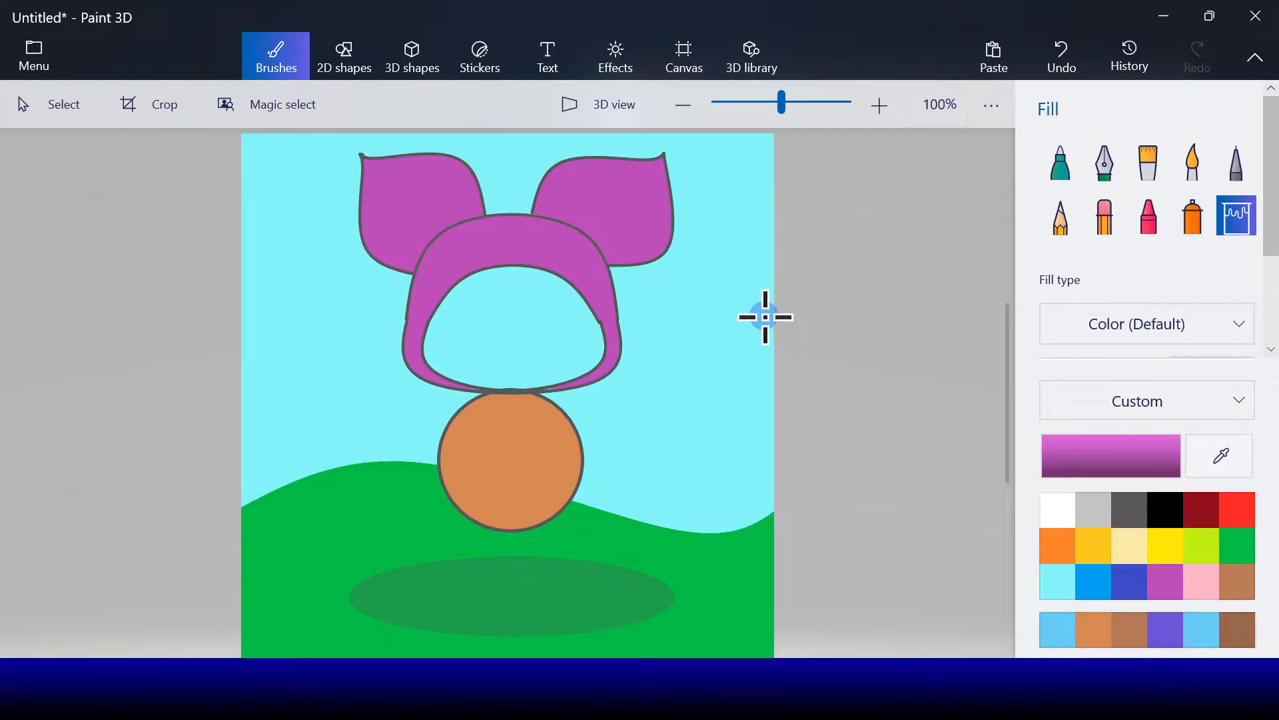
# Draw a small brown U-shaped 5-point curve hanging from the middle of the face's upper edge as a forehead patch outline
pyautogui.click(343, 63)
pyautogui.click(1148, 183)
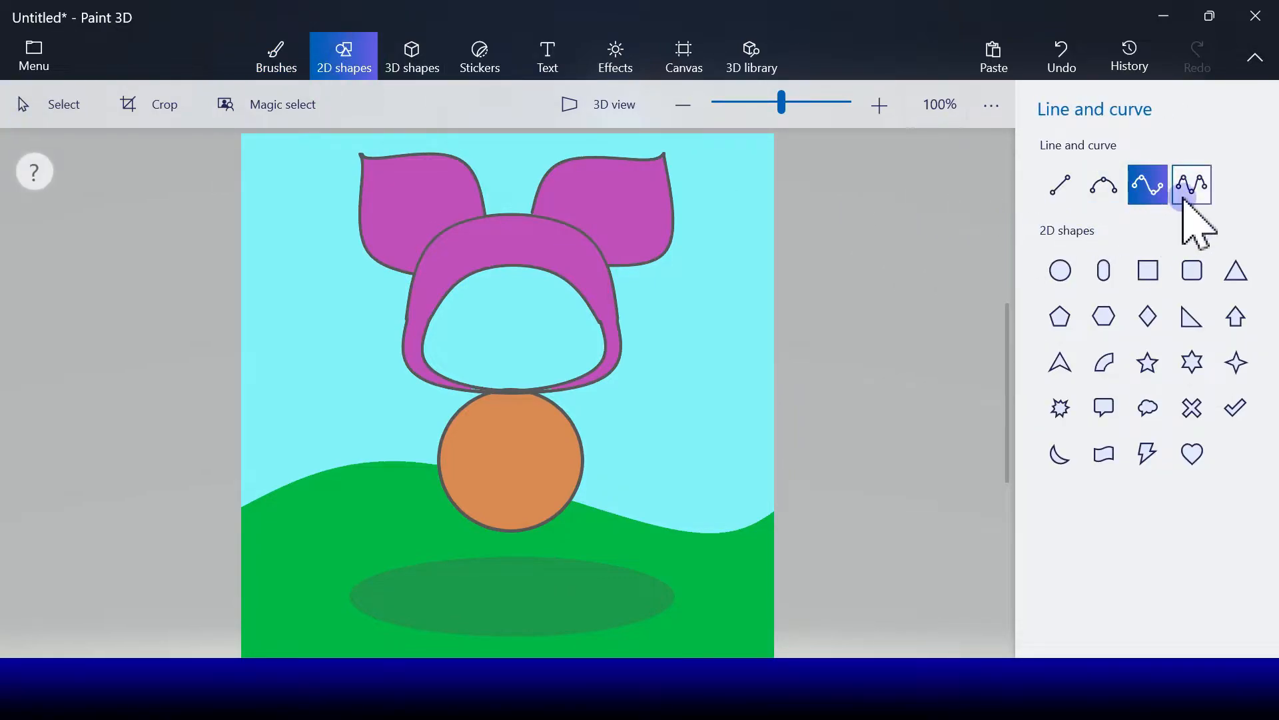
pyautogui.click(1192, 185)
pyautogui.moveTo(481, 273)
pyautogui.mouseDown()
pyautogui.moveTo(547, 273)
pyautogui.moveTo(511, 309)
pyautogui.moveTo(530, 277)
pyautogui.moveTo(533, 301)
pyautogui.moveTo(494, 300)
pyautogui.mouseUp()
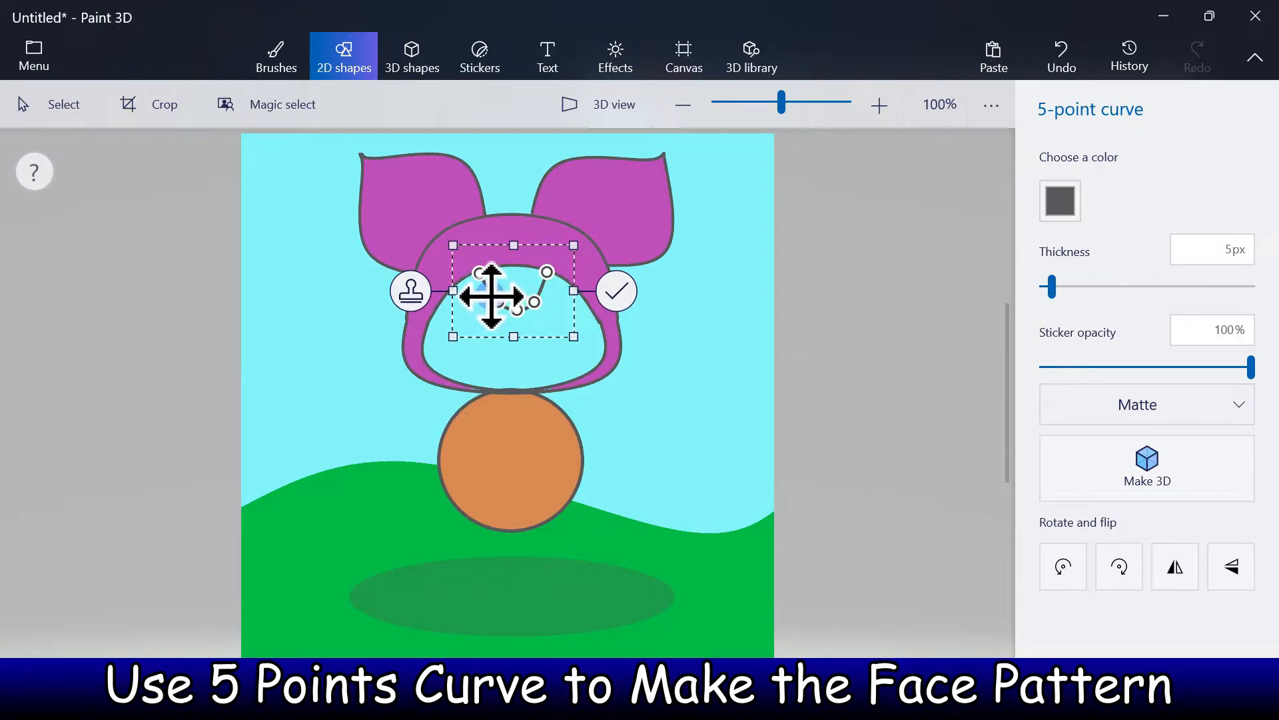
pyautogui.click(1061, 201)
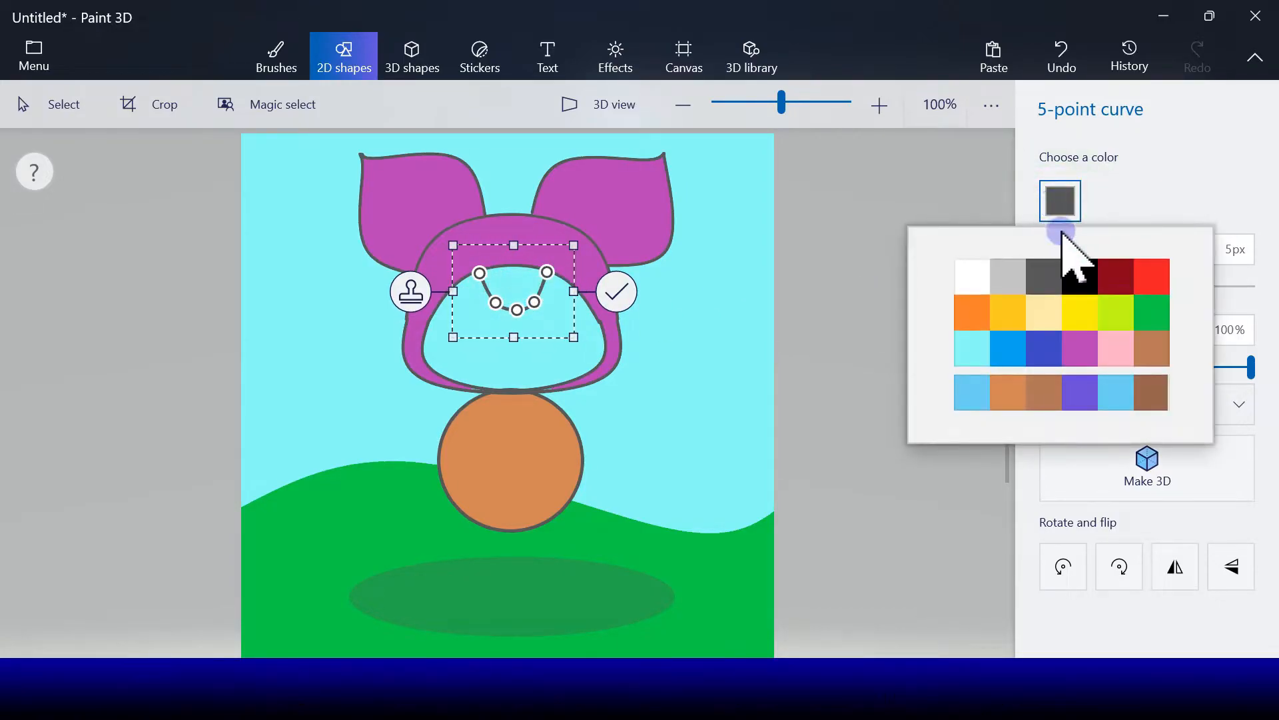
pyautogui.click(1140, 338)
pyautogui.click(620, 293)
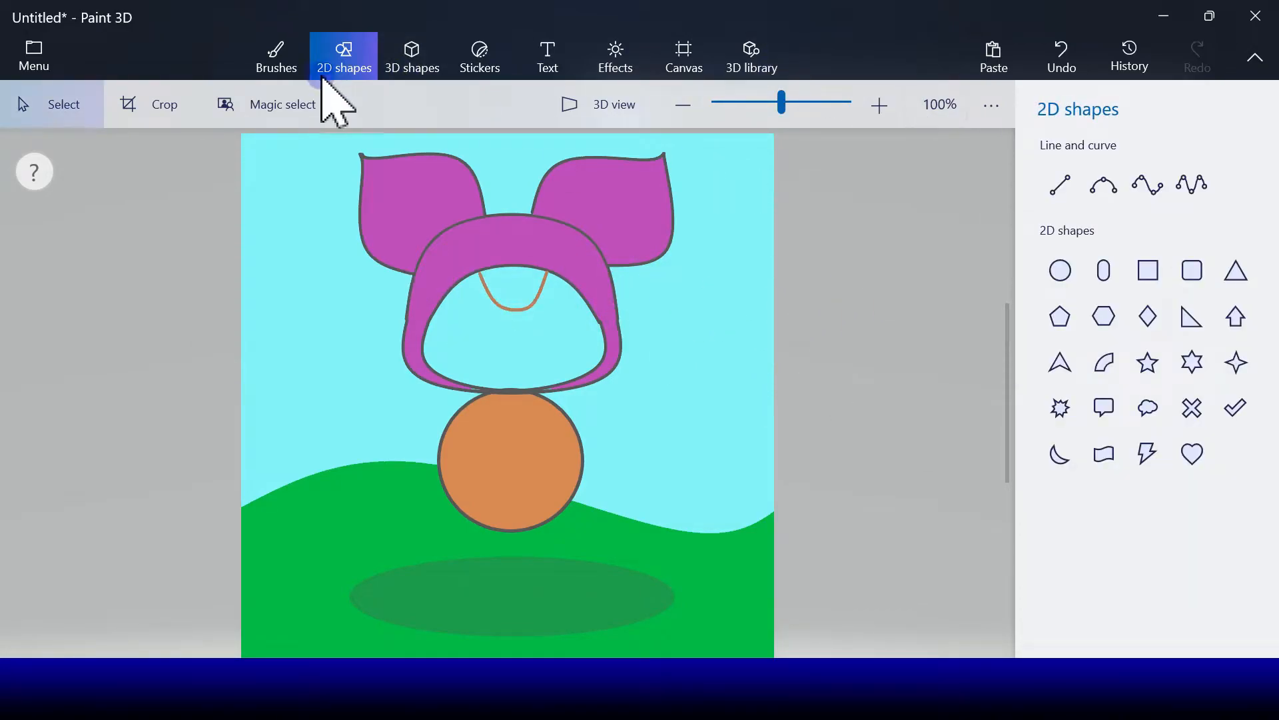
# Fill the forehead patch with the same brown as its outline
pyautogui.click(271, 52)
pyautogui.click(1238, 583)
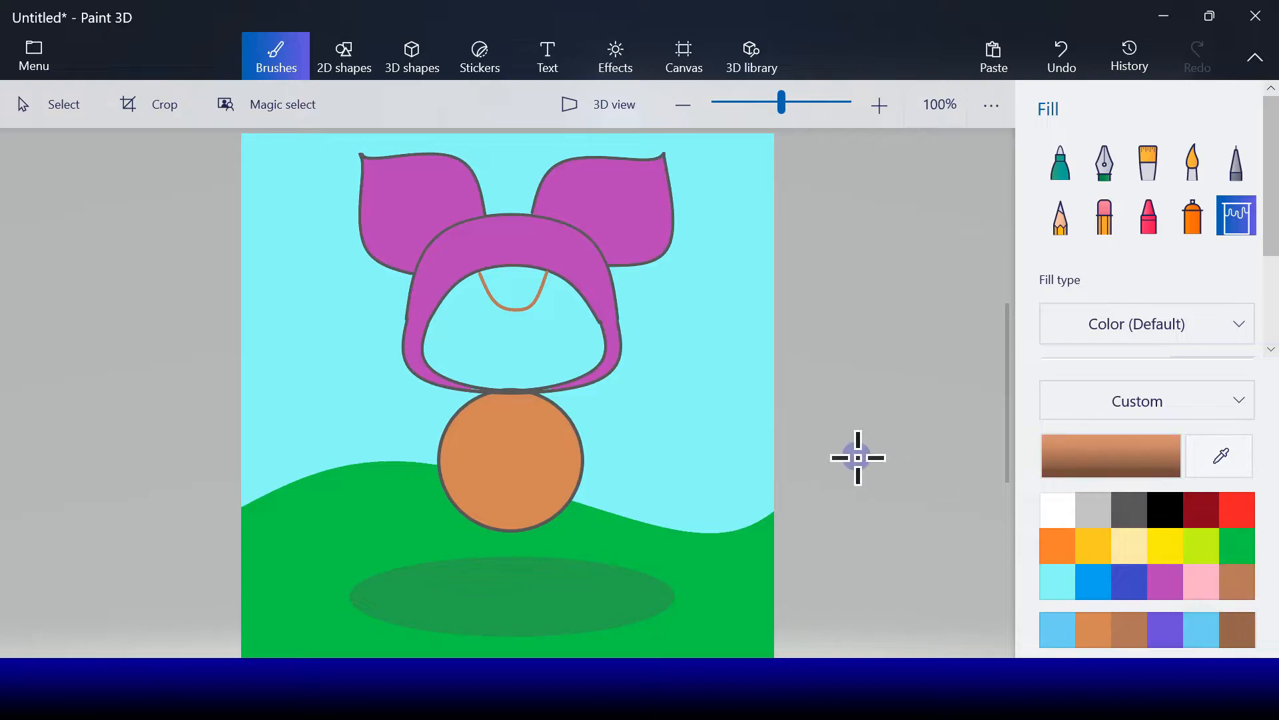
pyautogui.click(520, 293)
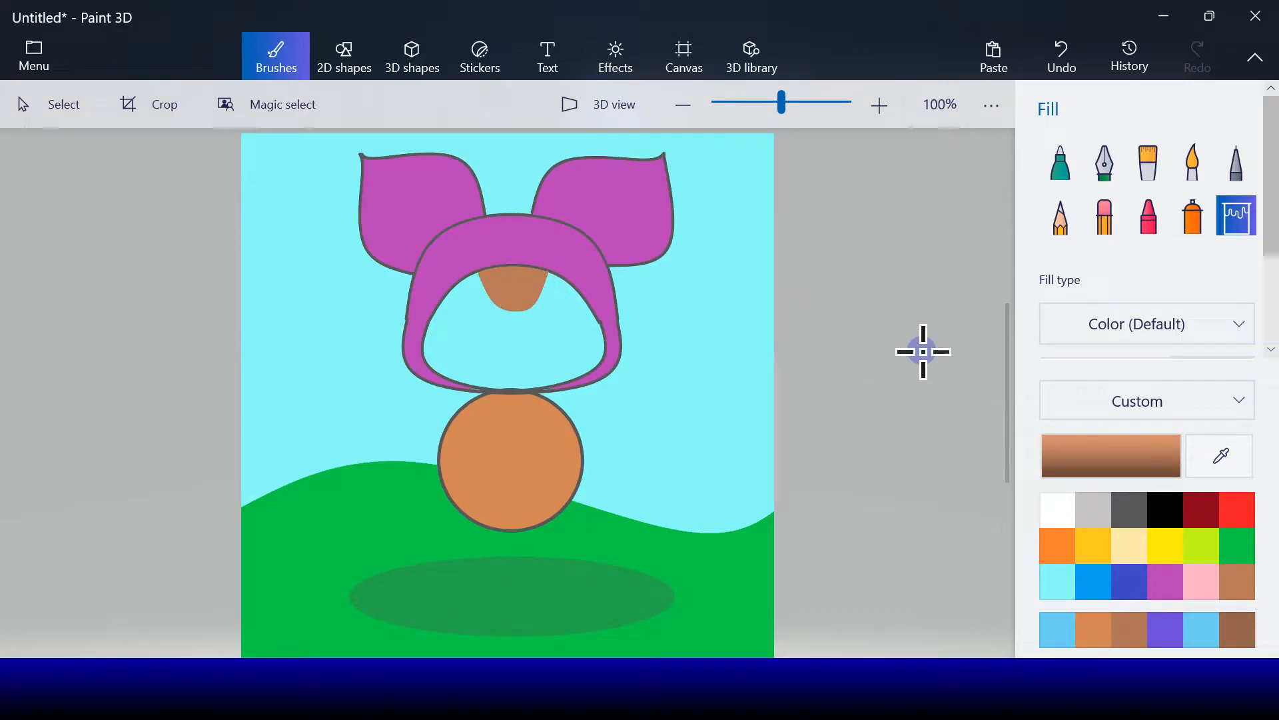
# Draw two matching black circles with black outlines inside the face, one on each side below the forehead patch, as eyes
pyautogui.click(343, 60)
pyautogui.click(1060, 270)
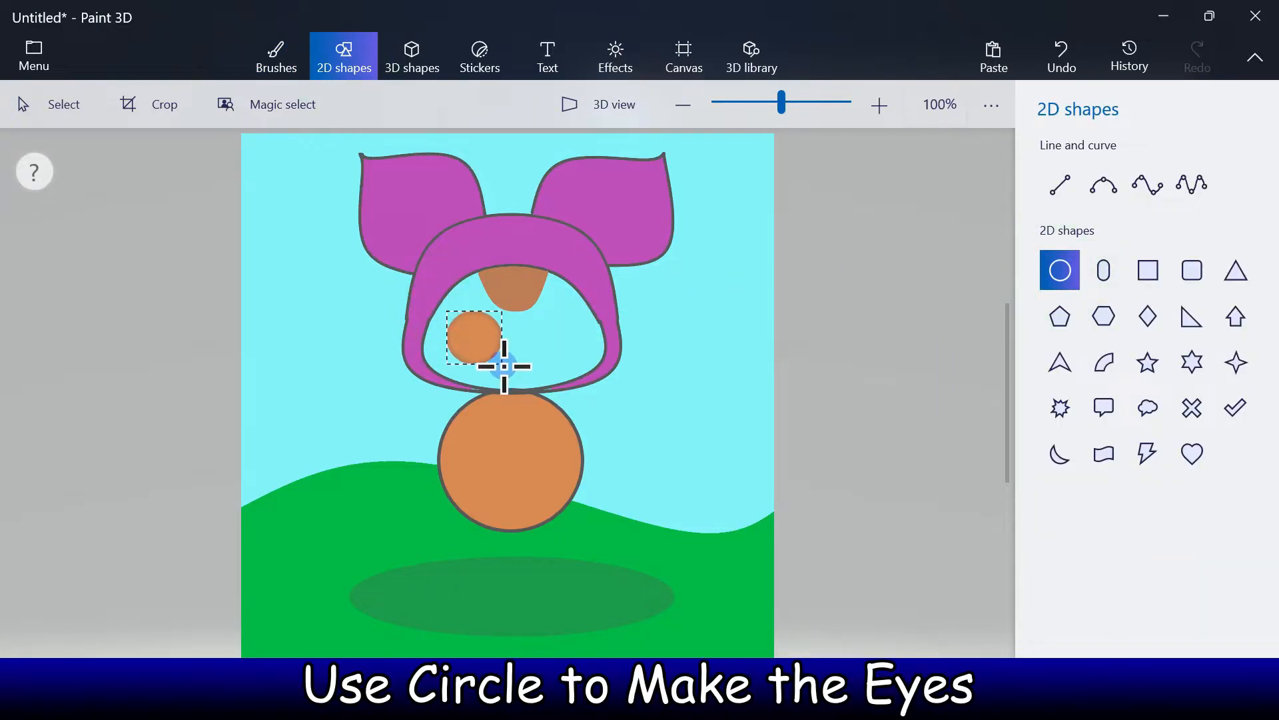
pyautogui.moveTo(506, 367)
pyautogui.mouseDown()
pyautogui.moveTo(471, 326)
pyautogui.moveTo(489, 348)
pyautogui.moveTo(480, 329)
pyautogui.mouseUp()
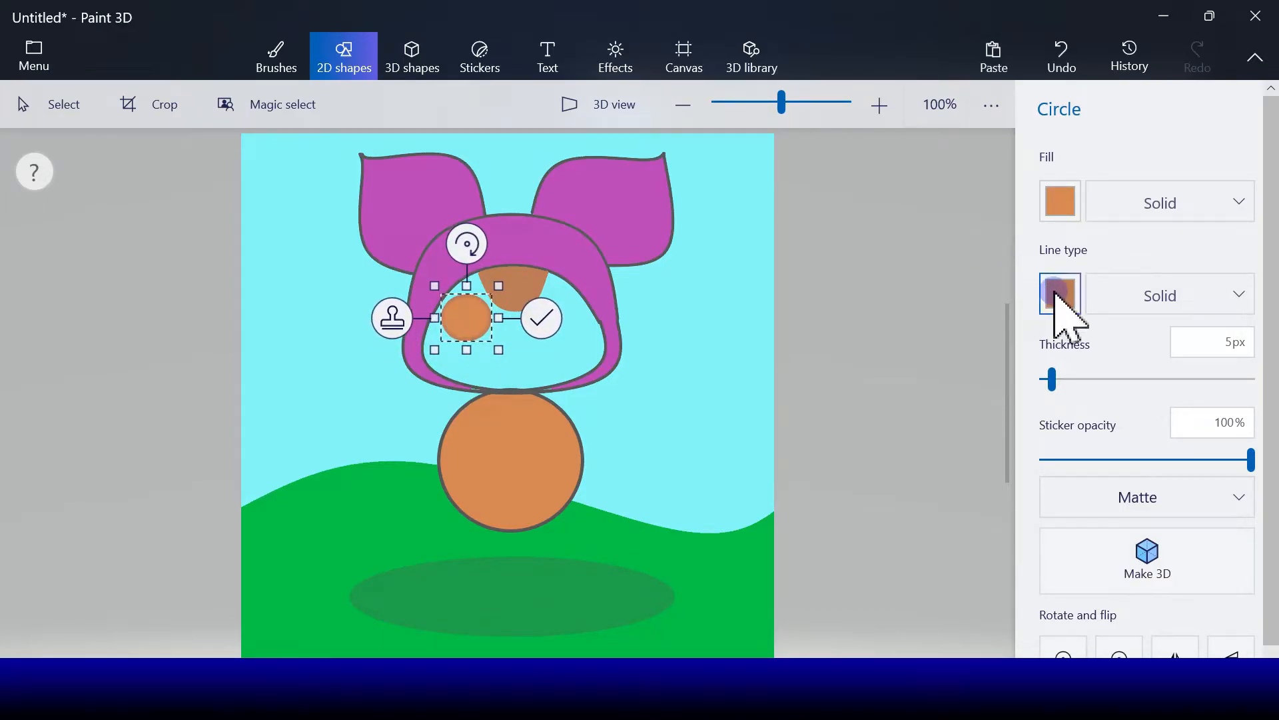
pyautogui.click(1060, 294)
pyautogui.click(1068, 372)
pyautogui.click(1060, 202)
pyautogui.click(1081, 279)
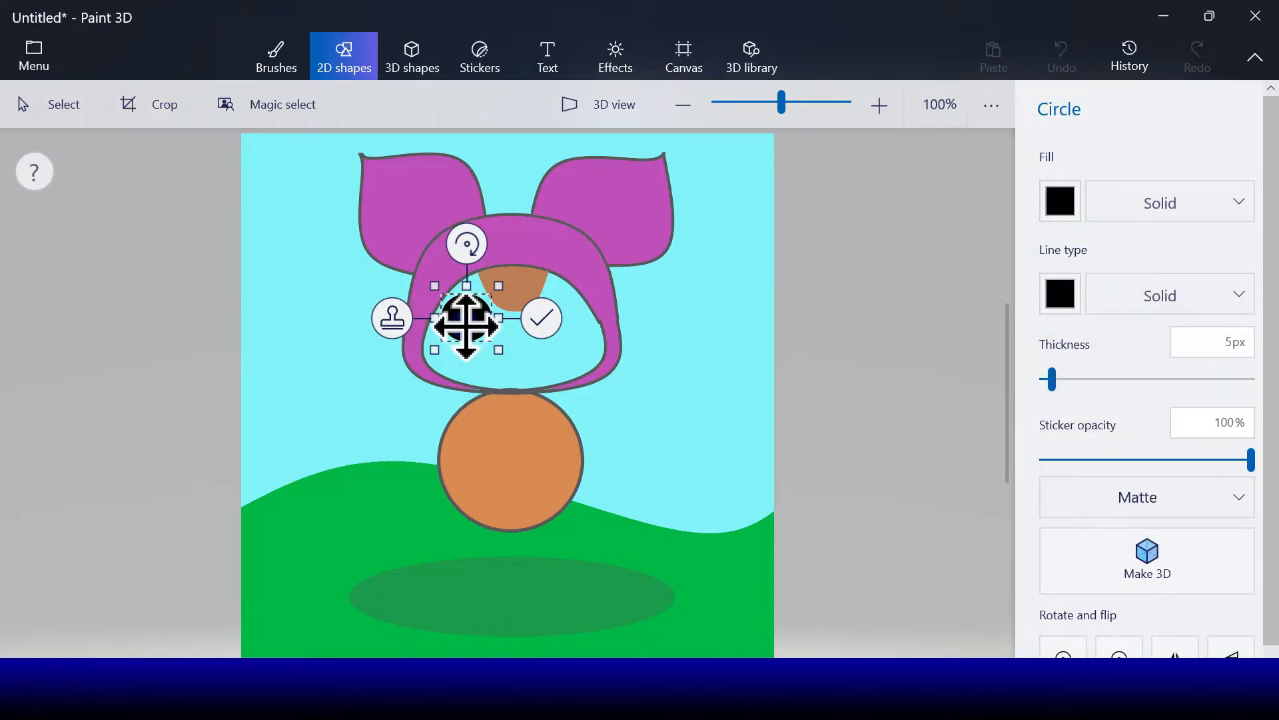
pyautogui.press('Return')
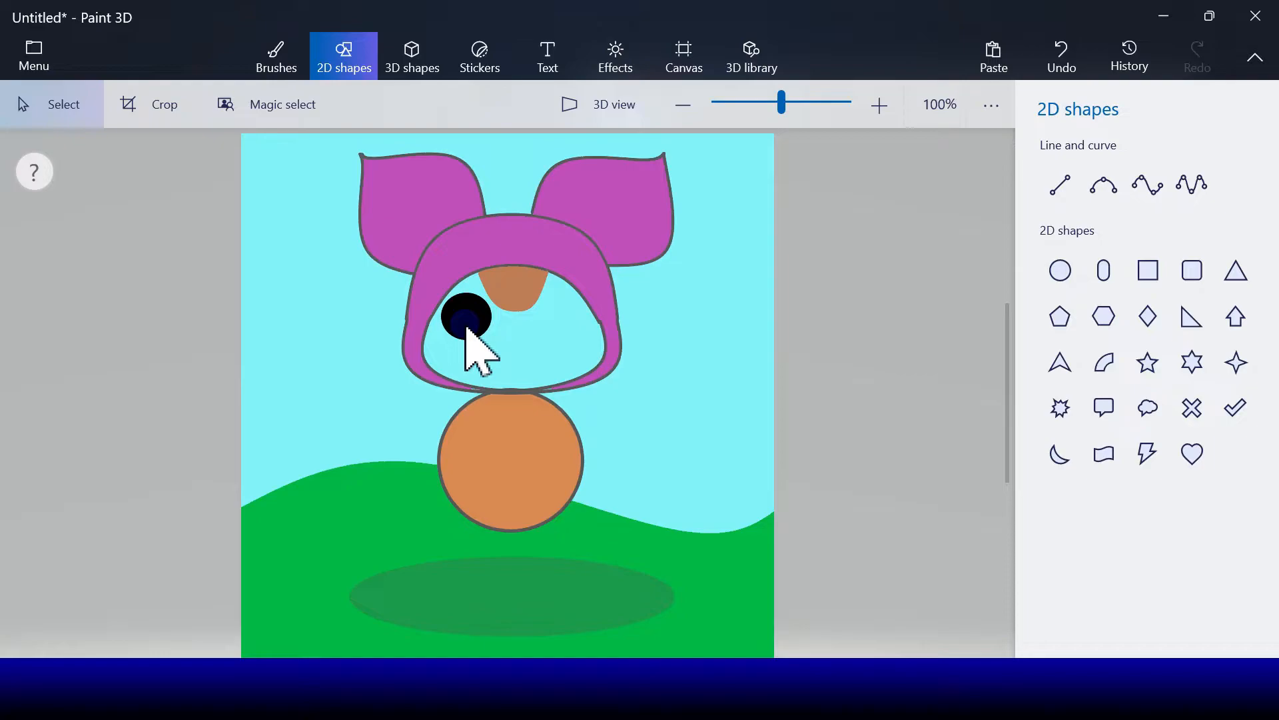
pyautogui.click(1060, 270)
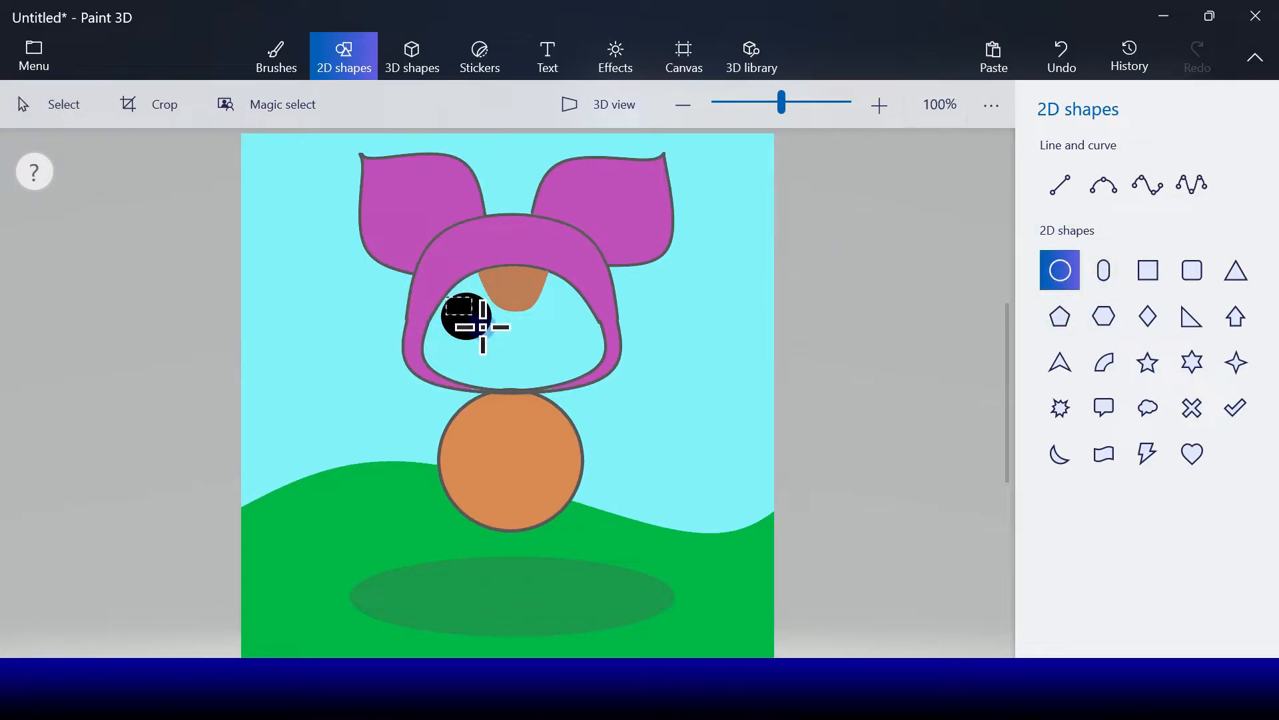
pyautogui.moveTo(491, 342); pyautogui.dragTo(595, 342)
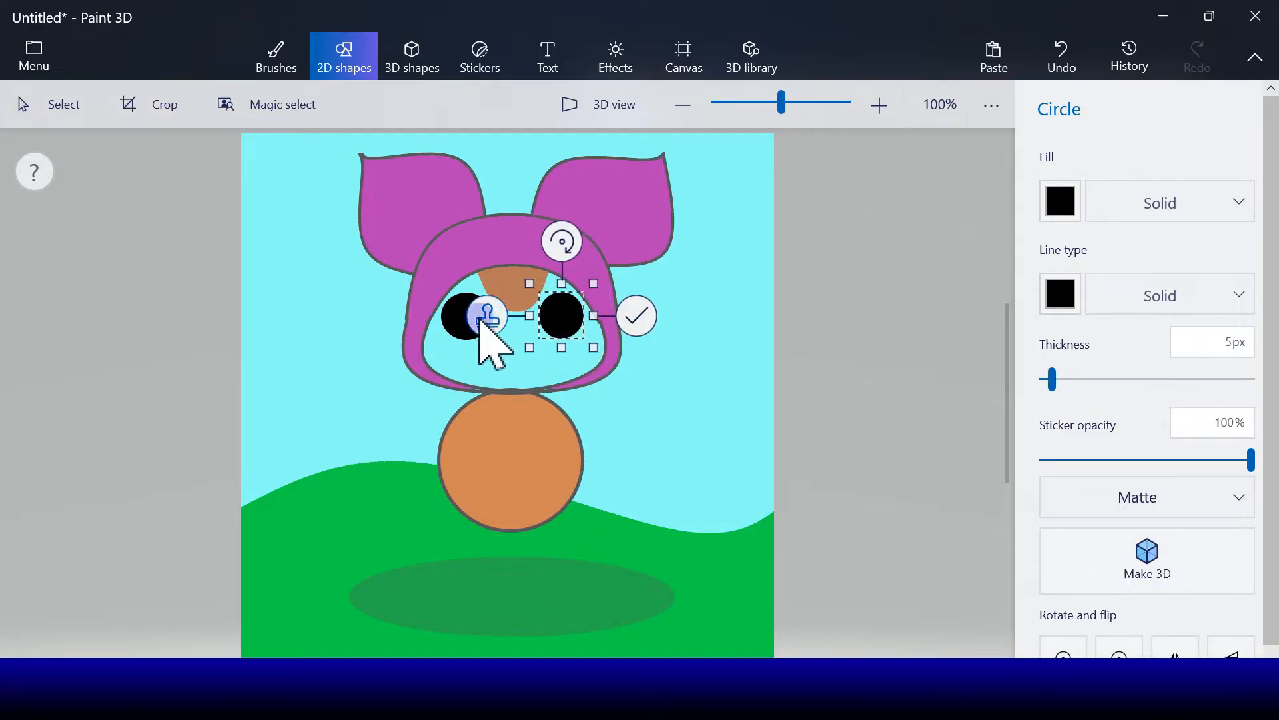
# Recolor a copy of the eye circle fully white and stamp it slightly offset over both black eyes, leaving a black upper rim
pyautogui.click(1061, 297)
pyautogui.click(957, 366)
pyautogui.click(1064, 200)
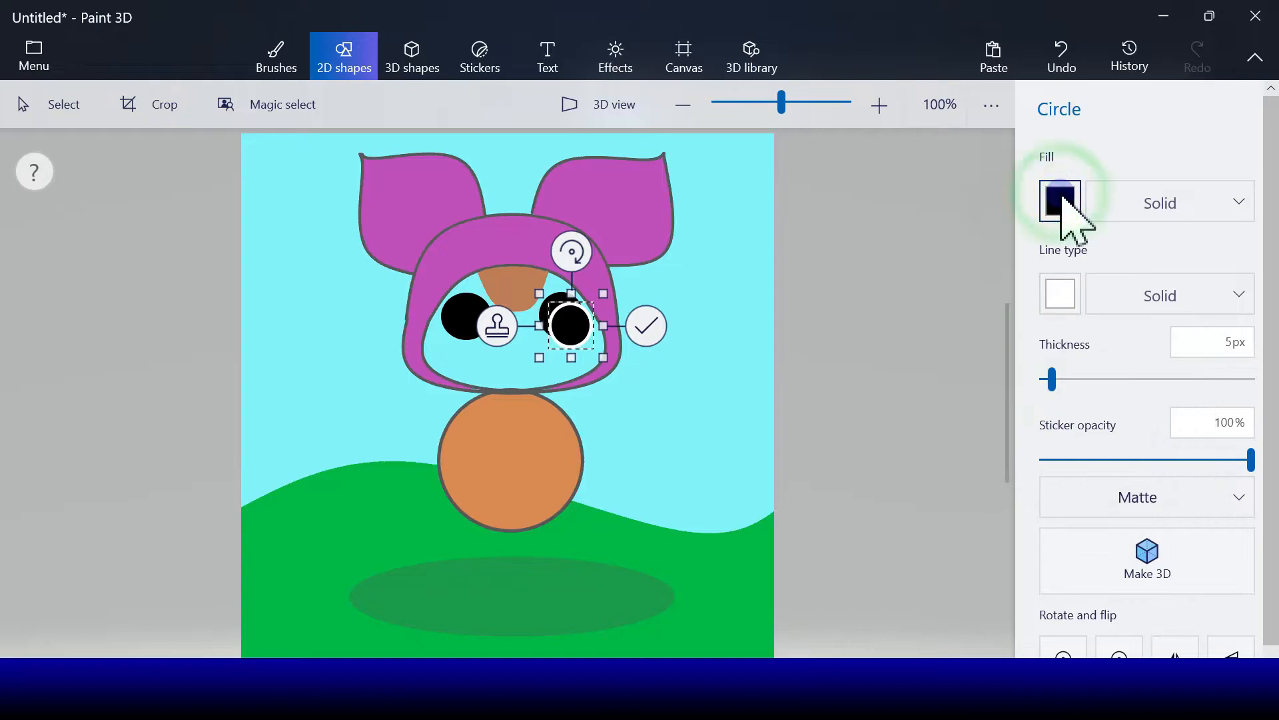
pyautogui.click(975, 276)
pyautogui.moveTo(566, 331); pyautogui.dragTo(464, 325)
pyautogui.click(510, 328)
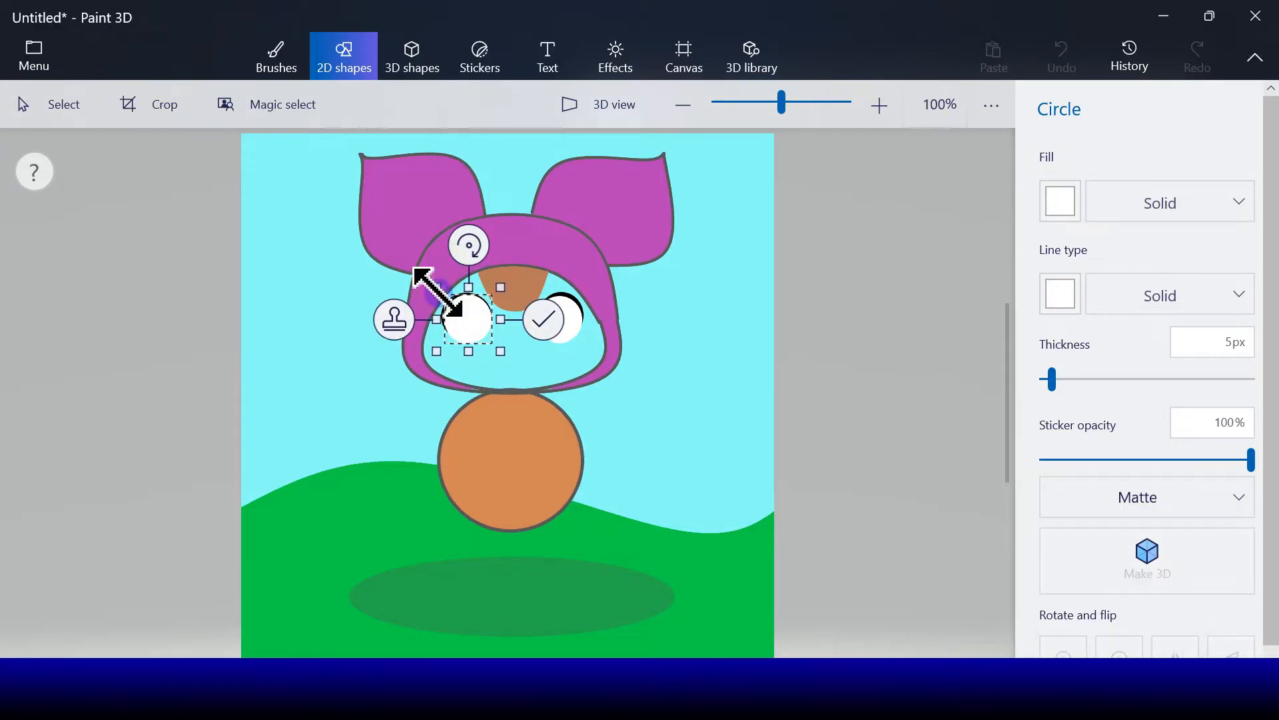
# Shrink a copy of the white circle, make its fill and outline black, and place it in both eyes as pupils
pyautogui.click(396, 324)
pyautogui.moveTo(518, 364); pyautogui.dragTo(506, 355)
pyautogui.click(1064, 293)
pyautogui.click(1074, 353)
pyautogui.click(1062, 201)
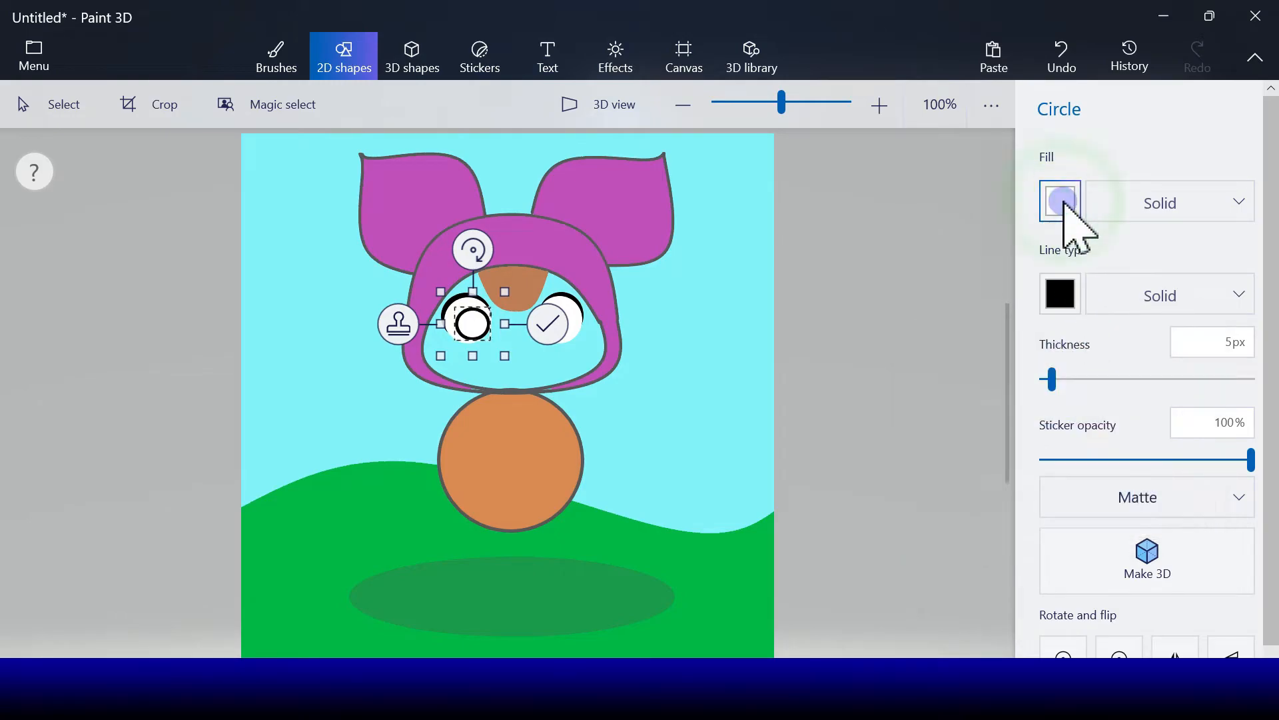
pyautogui.click(1078, 275)
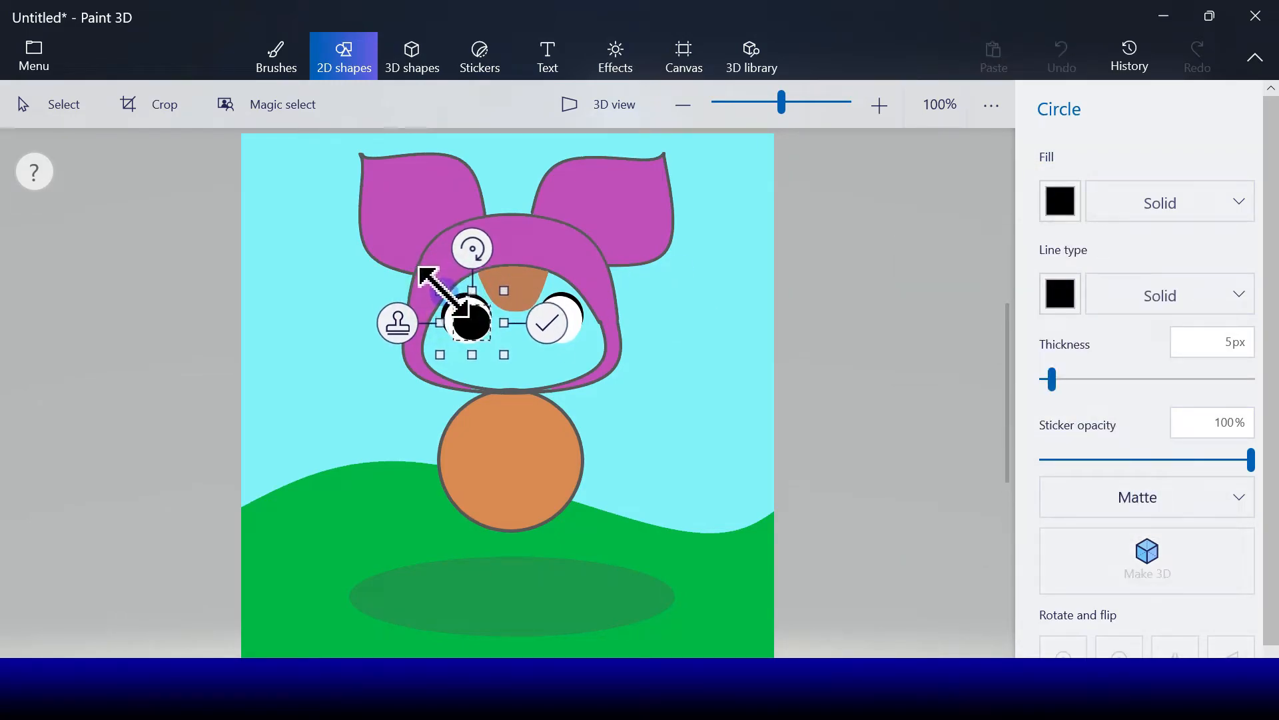
pyautogui.click(400, 333)
pyautogui.moveTo(472, 324); pyautogui.dragTo(560, 323)
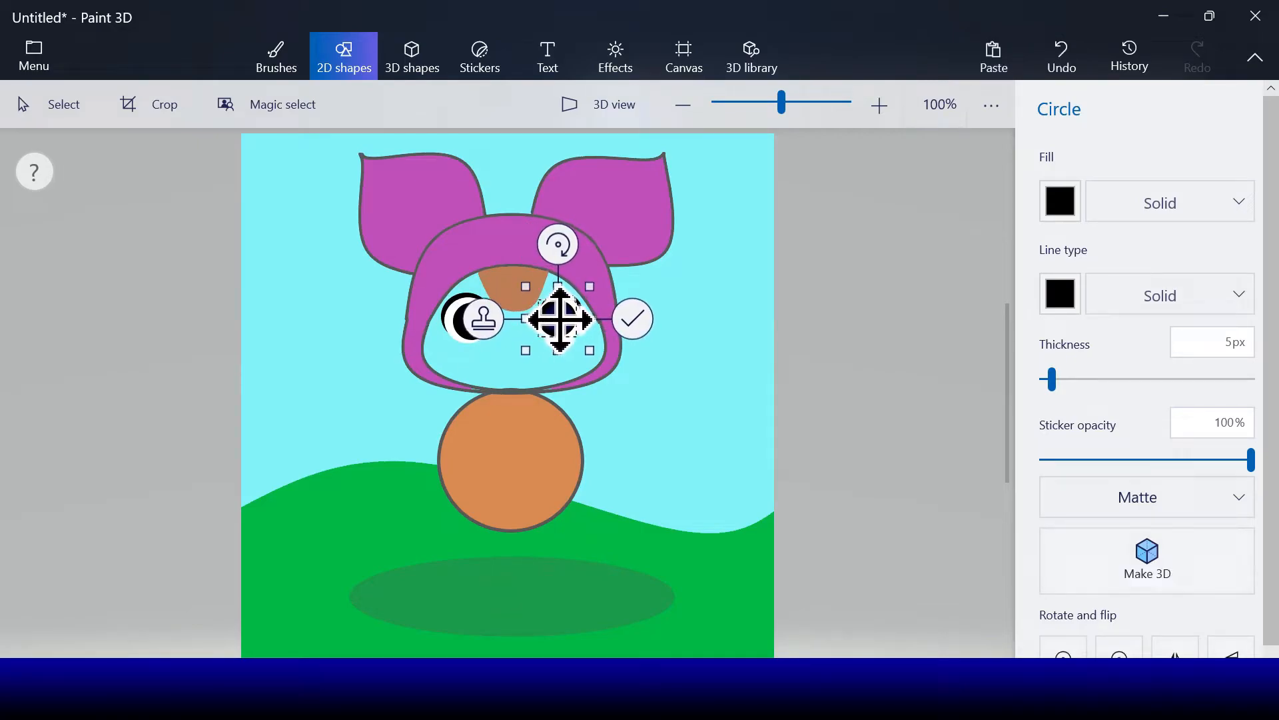
# Shrink a copy of the pupil to a tiny circle, recolor it white, and place it in both pupils as highlights
pyautogui.click(488, 310)
pyautogui.moveTo(598, 360); pyautogui.dragTo(572, 340)
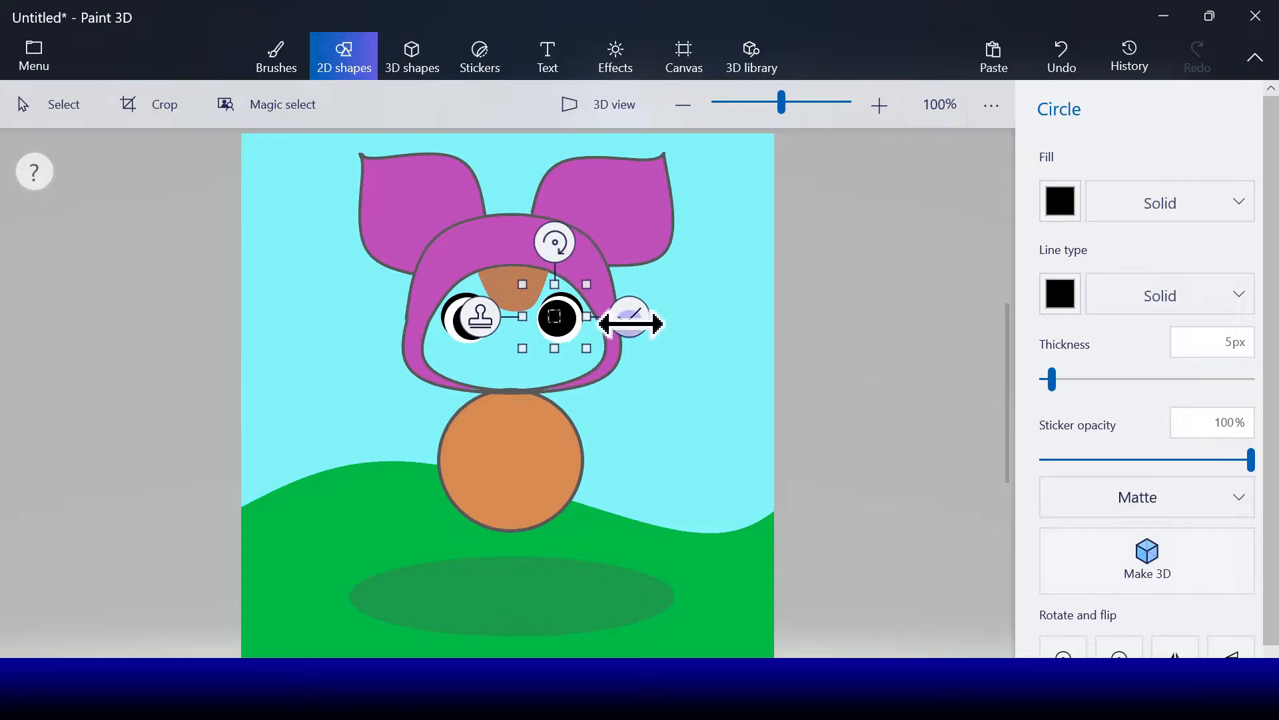
pyautogui.click(1061, 290)
pyautogui.click(1046, 251)
pyautogui.click(1062, 216)
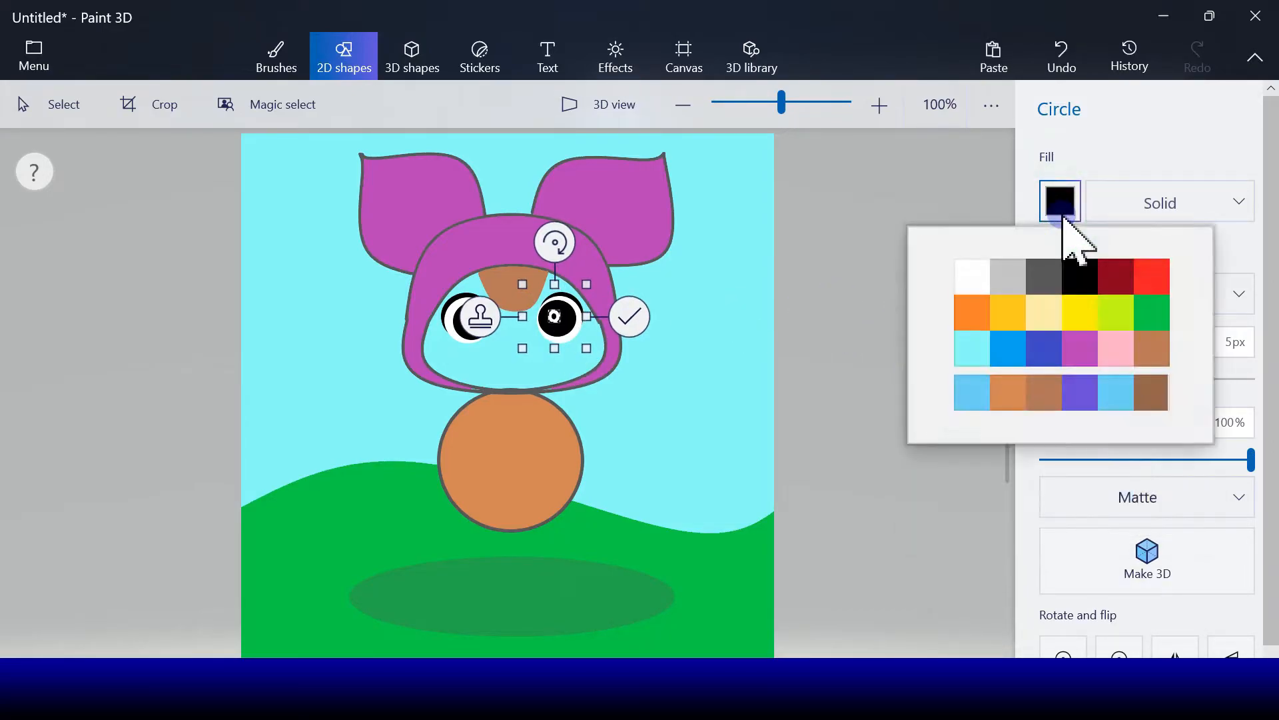
pyautogui.click(972, 275)
pyautogui.moveTo(563, 325); pyautogui.dragTo(464, 318)
pyautogui.click(474, 310)
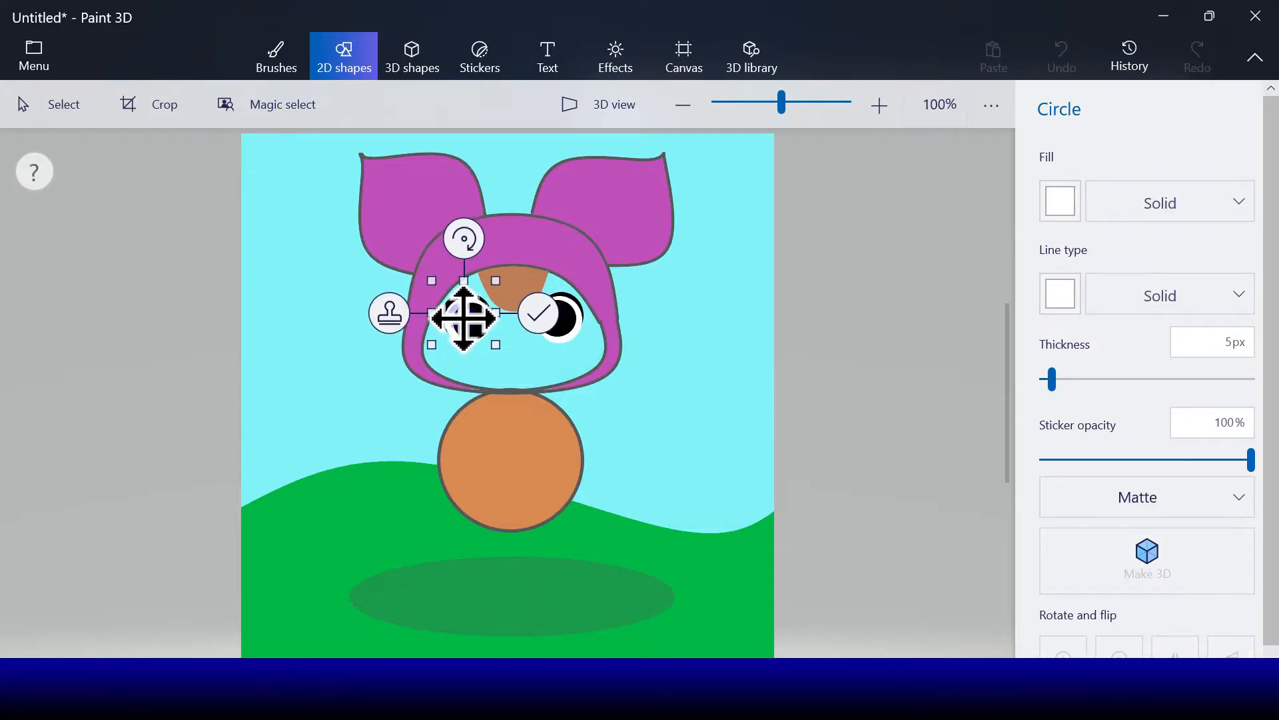
pyautogui.click(709, 419)
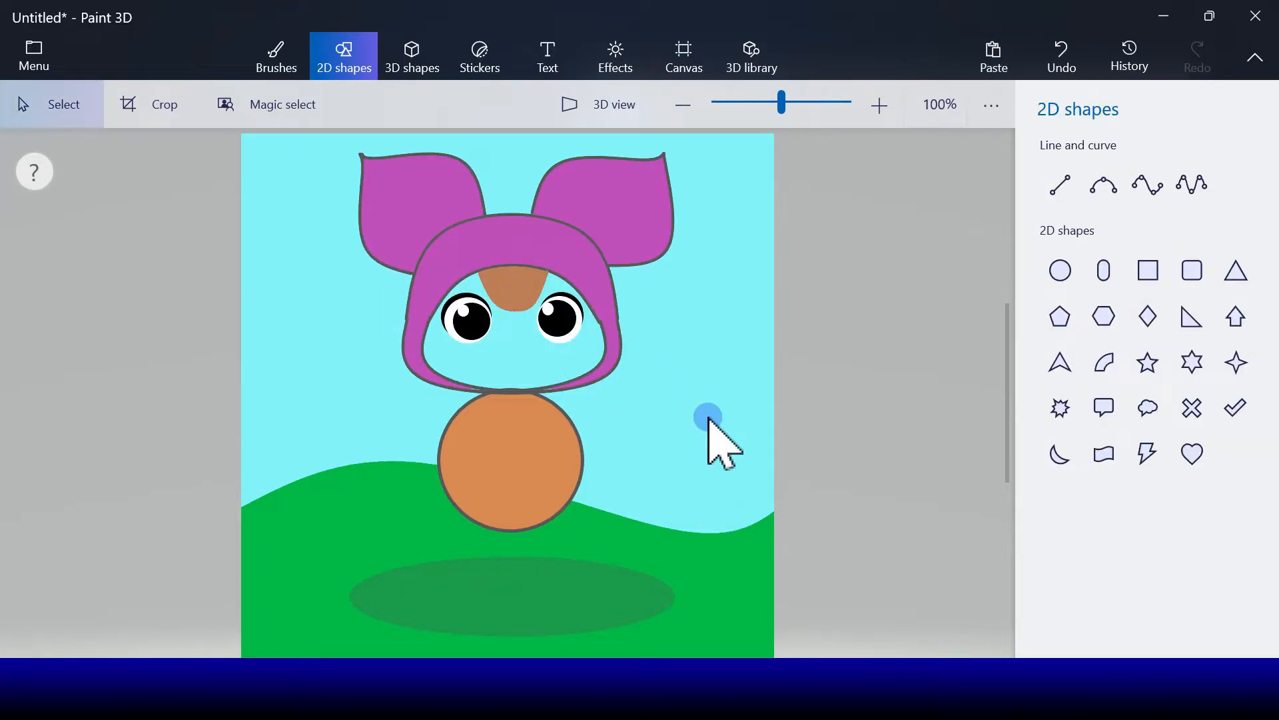
# Fill the face area inside the hood with light yellow
pyautogui.click(274, 59)
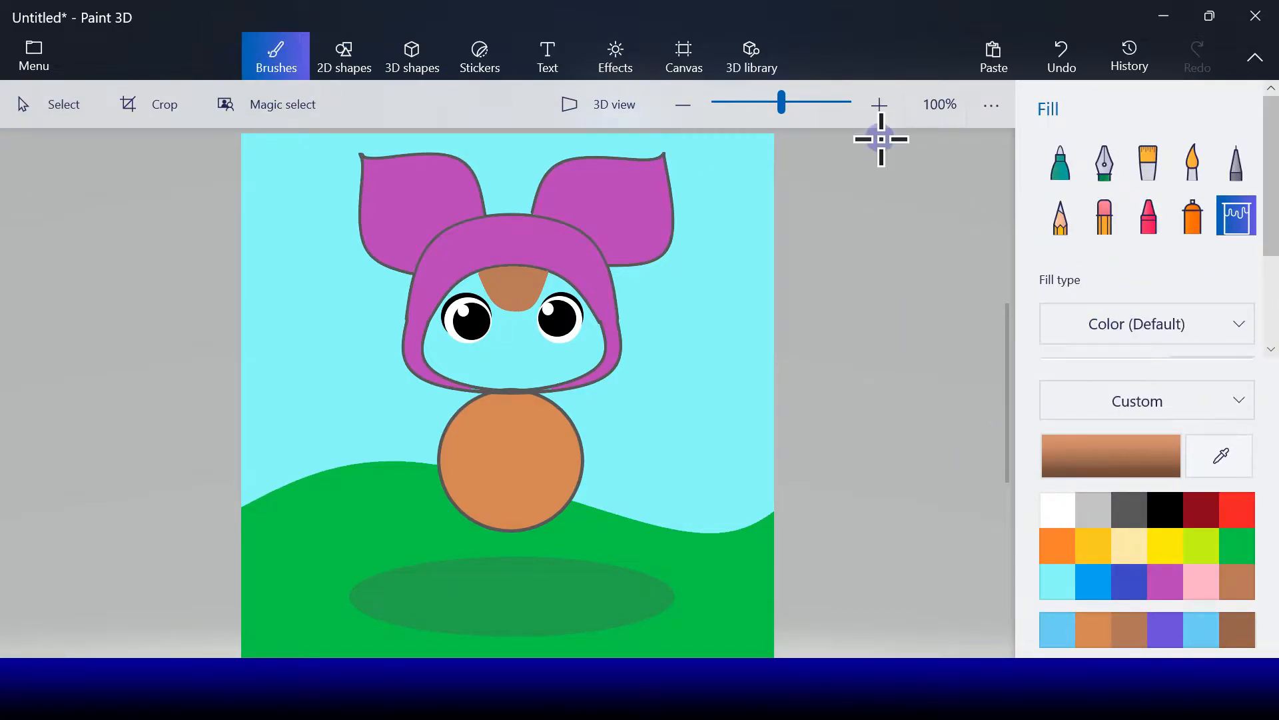
pyautogui.click(1130, 545)
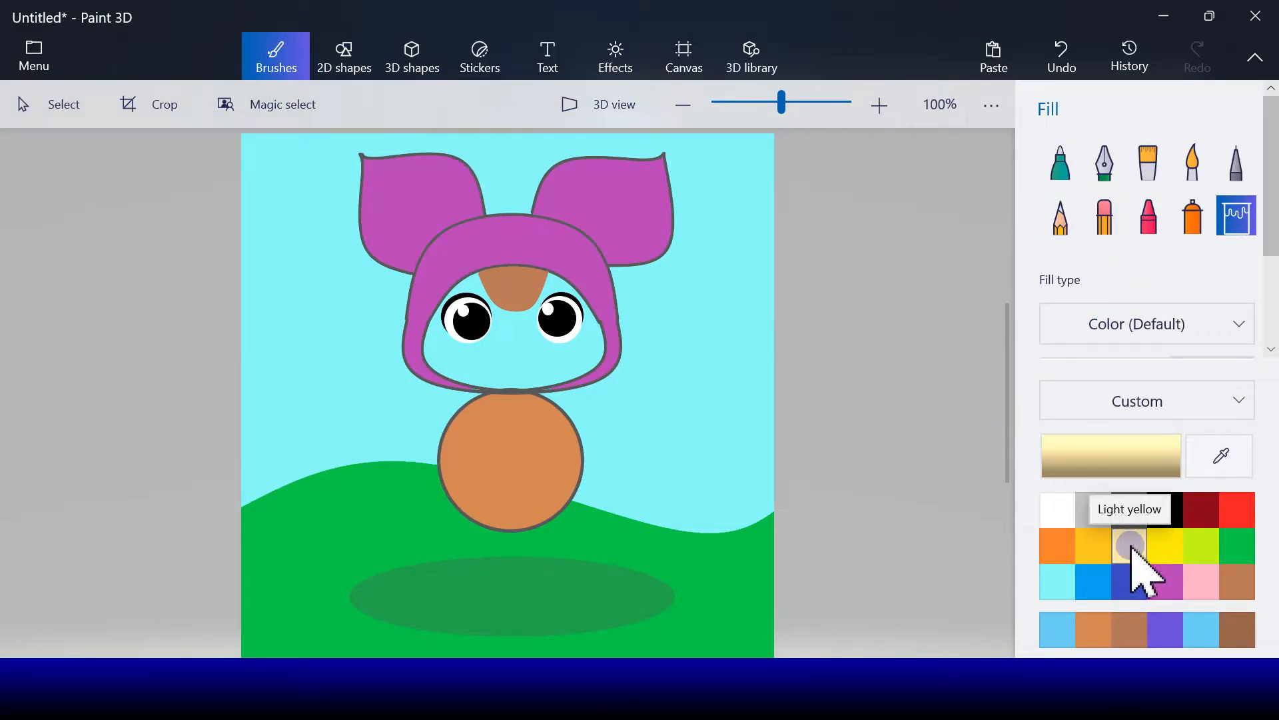
pyautogui.click(540, 364)
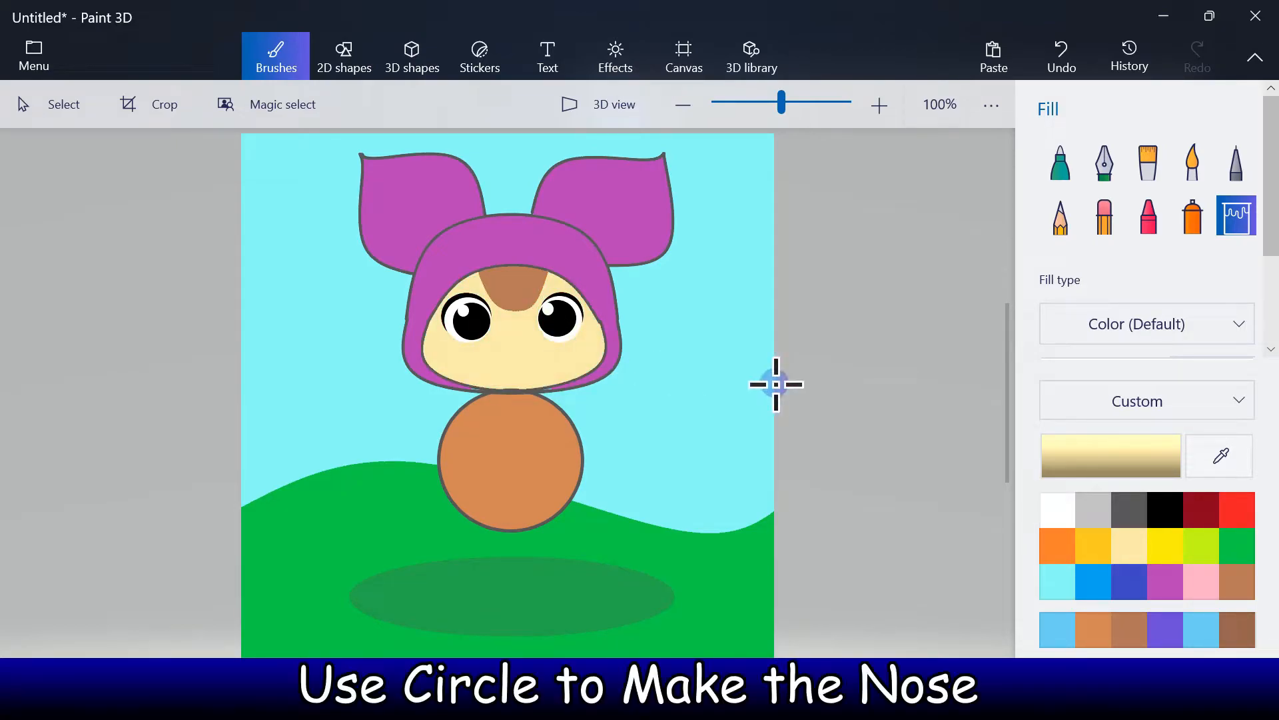
# Draw a small horizontal ellipse below and between the eyes as the nose, with brown fill and brown outline
pyautogui.click(344, 59)
pyautogui.click(1074, 281)
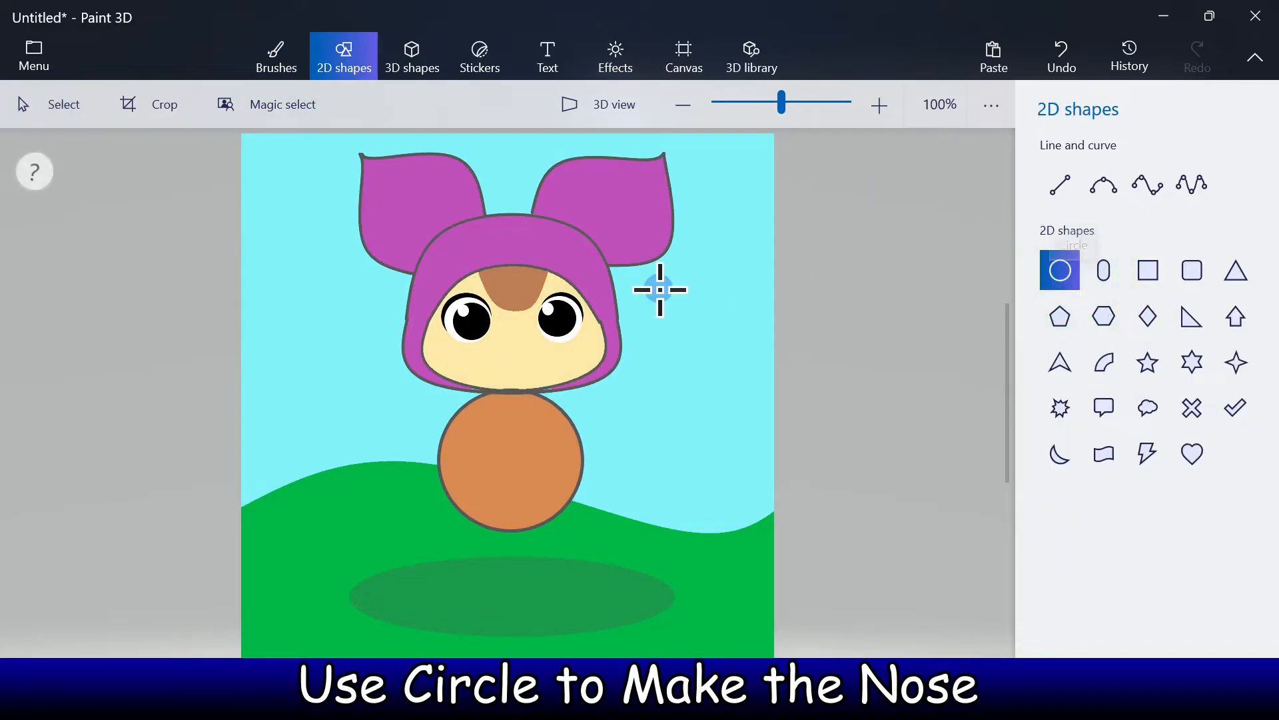
pyautogui.moveTo(501, 339); pyautogui.dragTo(531, 360)
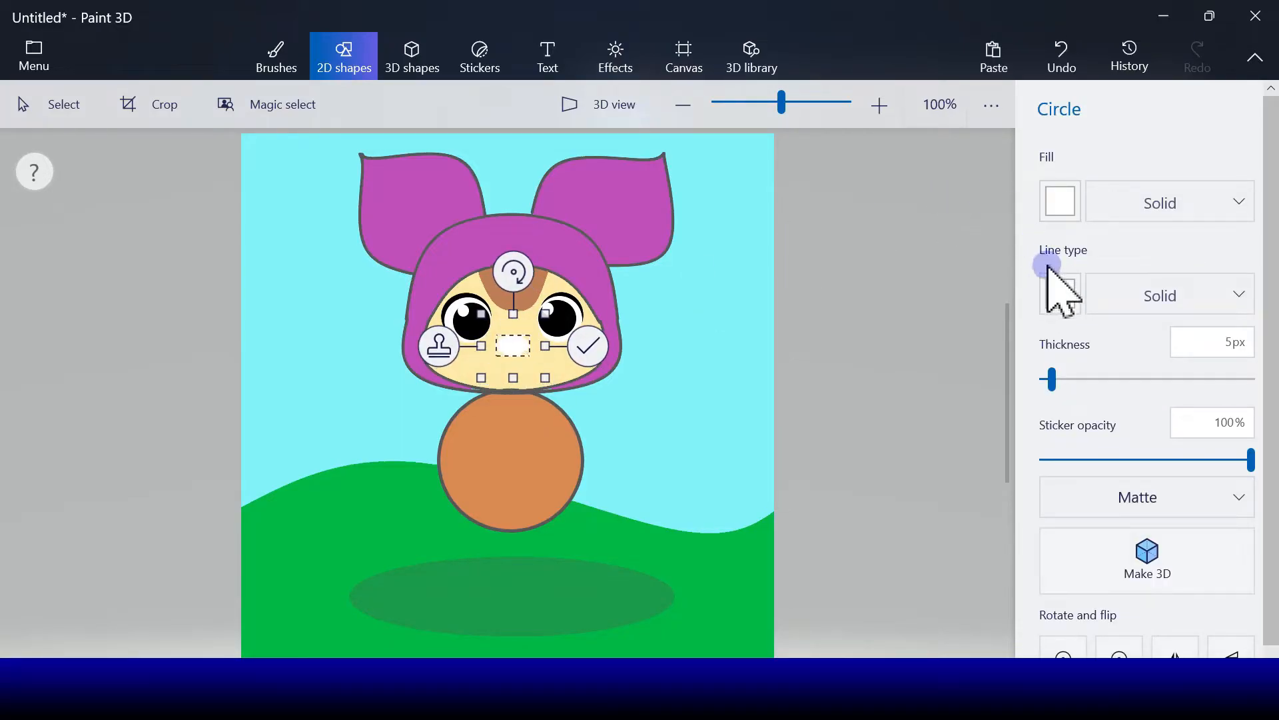
pyautogui.click(1062, 295)
pyautogui.click(1144, 439)
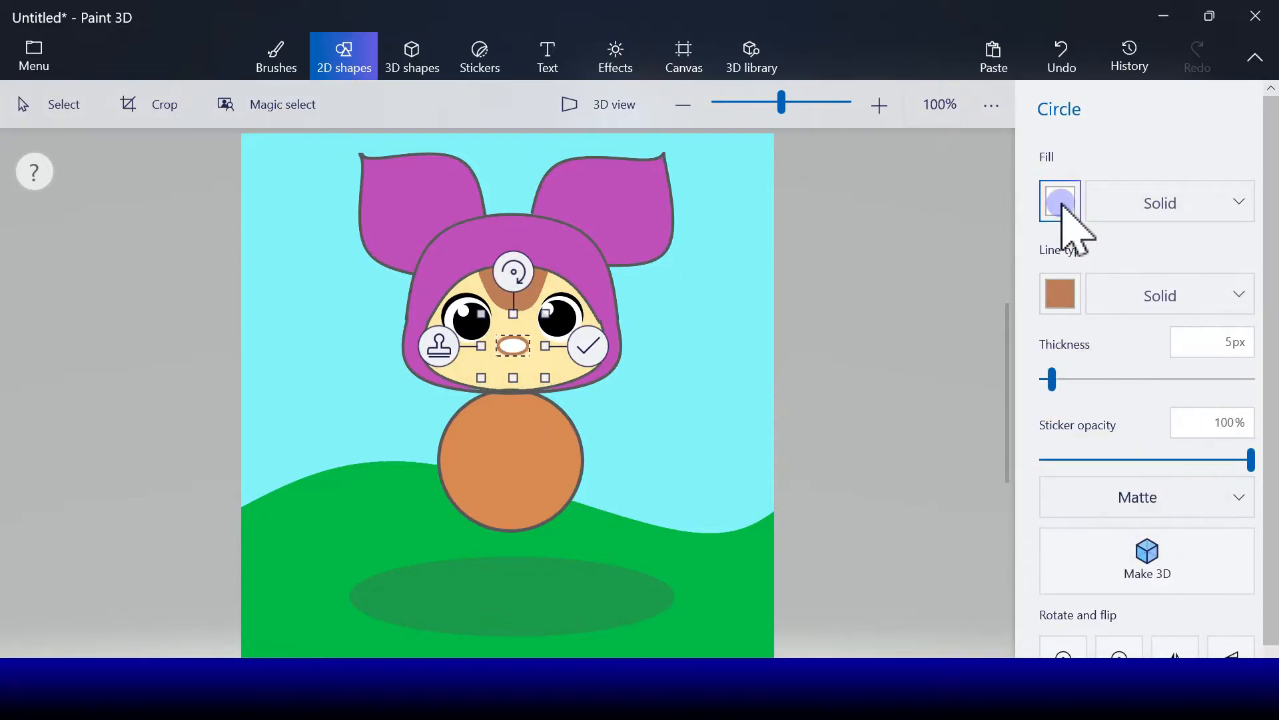
pyautogui.click(1060, 201)
pyautogui.click(1148, 346)
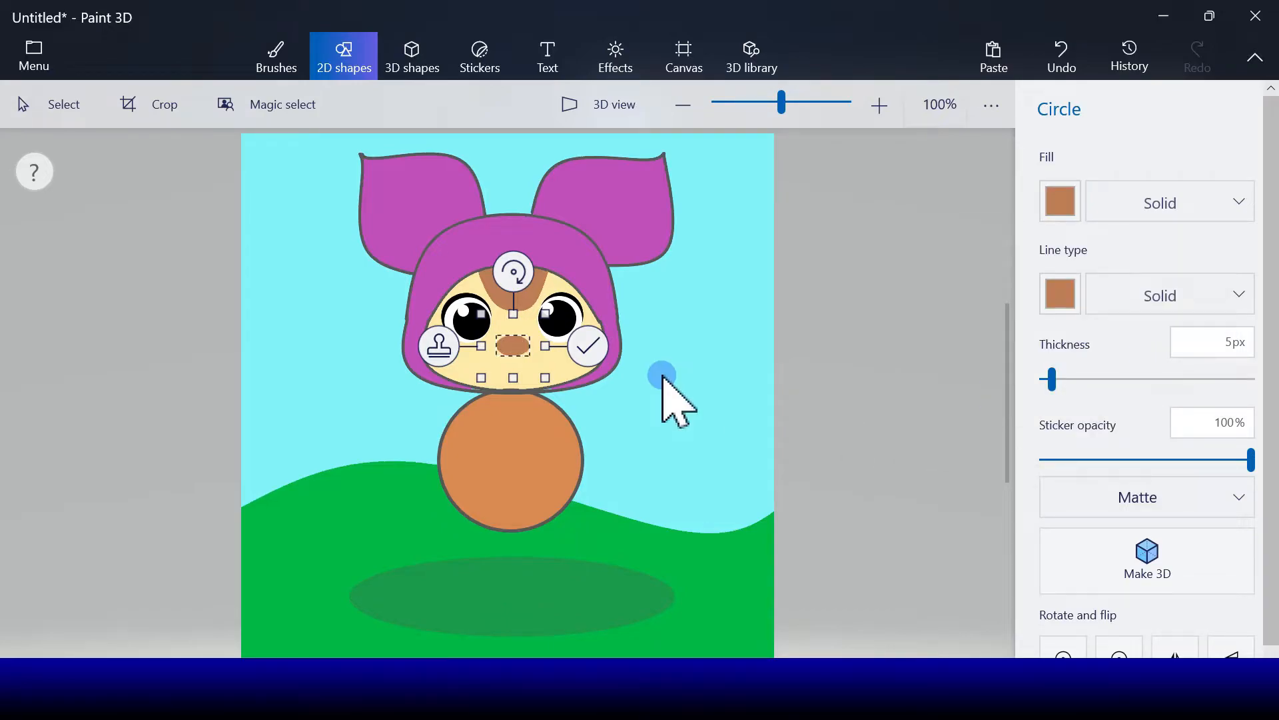
pyautogui.click(592, 348)
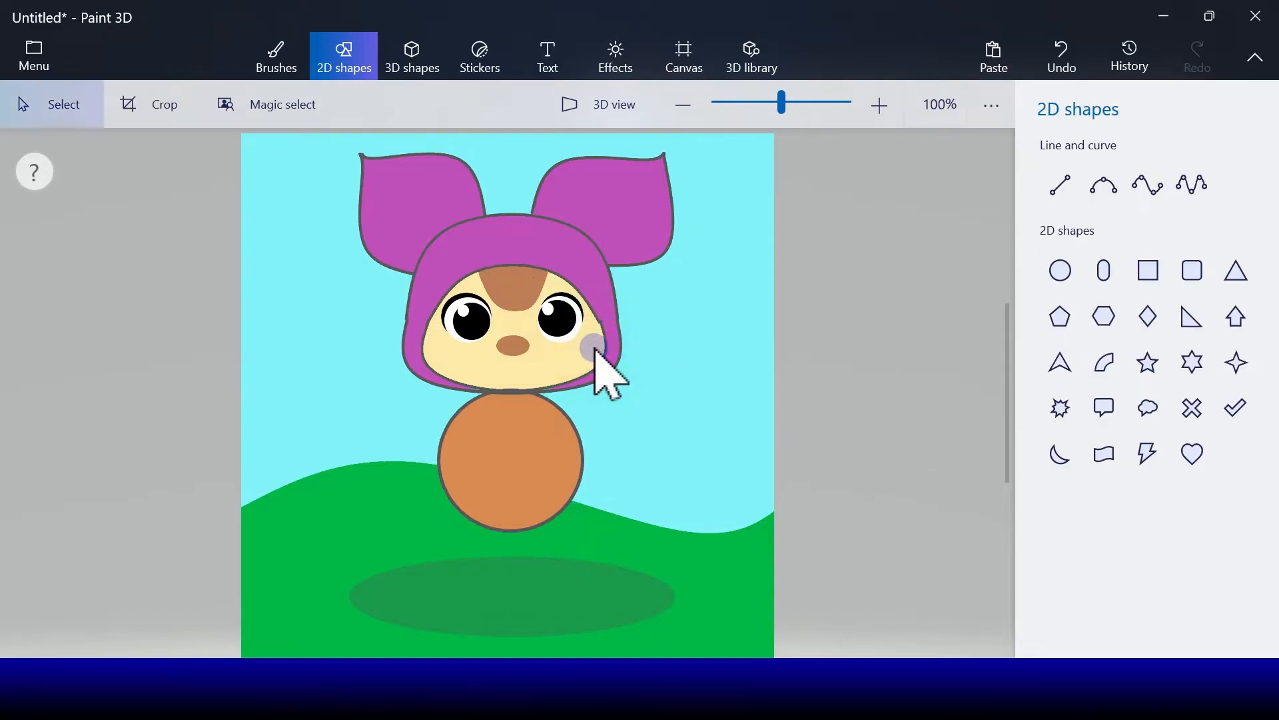
# Draw a small pink circle with pink outline as the left cheek and stamp a matching one on the right cheek
pyautogui.click(1060, 273)
pyautogui.moveTo(430, 345); pyautogui.dragTo(464, 372)
pyautogui.click(1060, 294)
pyautogui.click(1122, 440)
pyautogui.click(1061, 201)
pyautogui.click(1120, 350)
pyautogui.moveTo(404, 360); pyautogui.dragTo(589, 363)
pyautogui.click(380, 368)
pyautogui.click(659, 363)
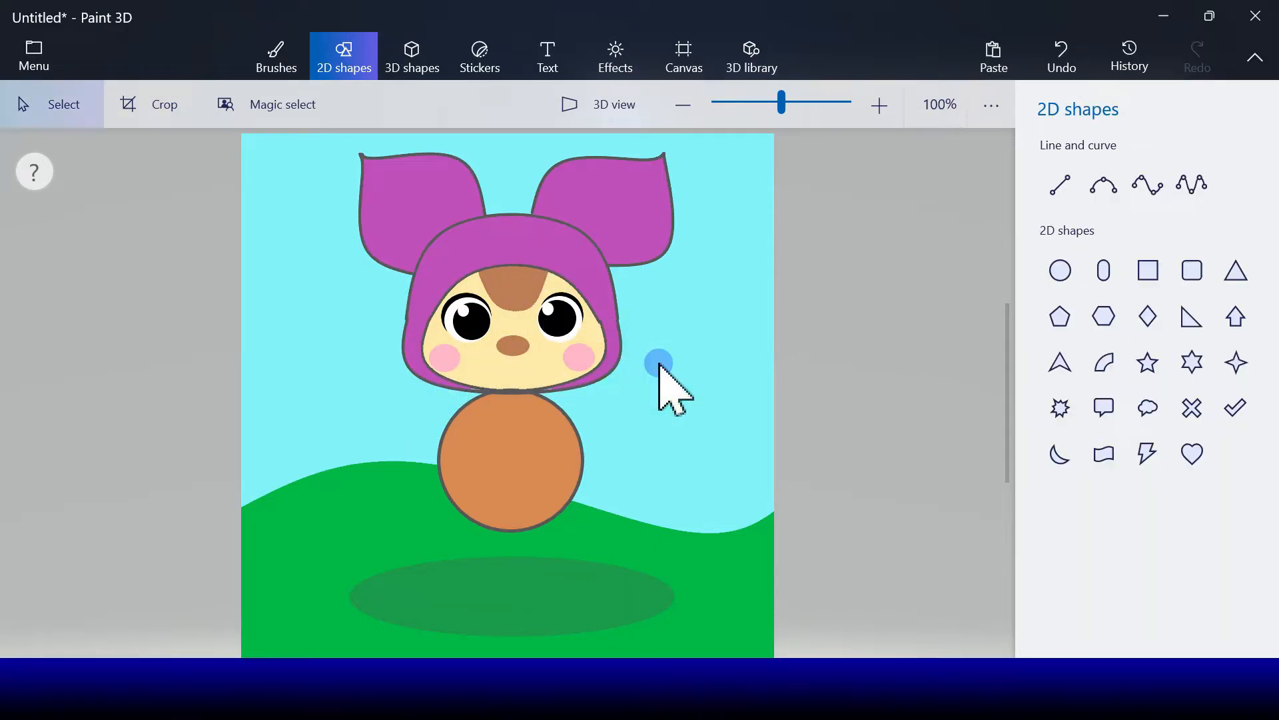
# Draw a black U-shaped 4-point curve below the nose as the mouth's lower edge
pyautogui.click(1105, 192)
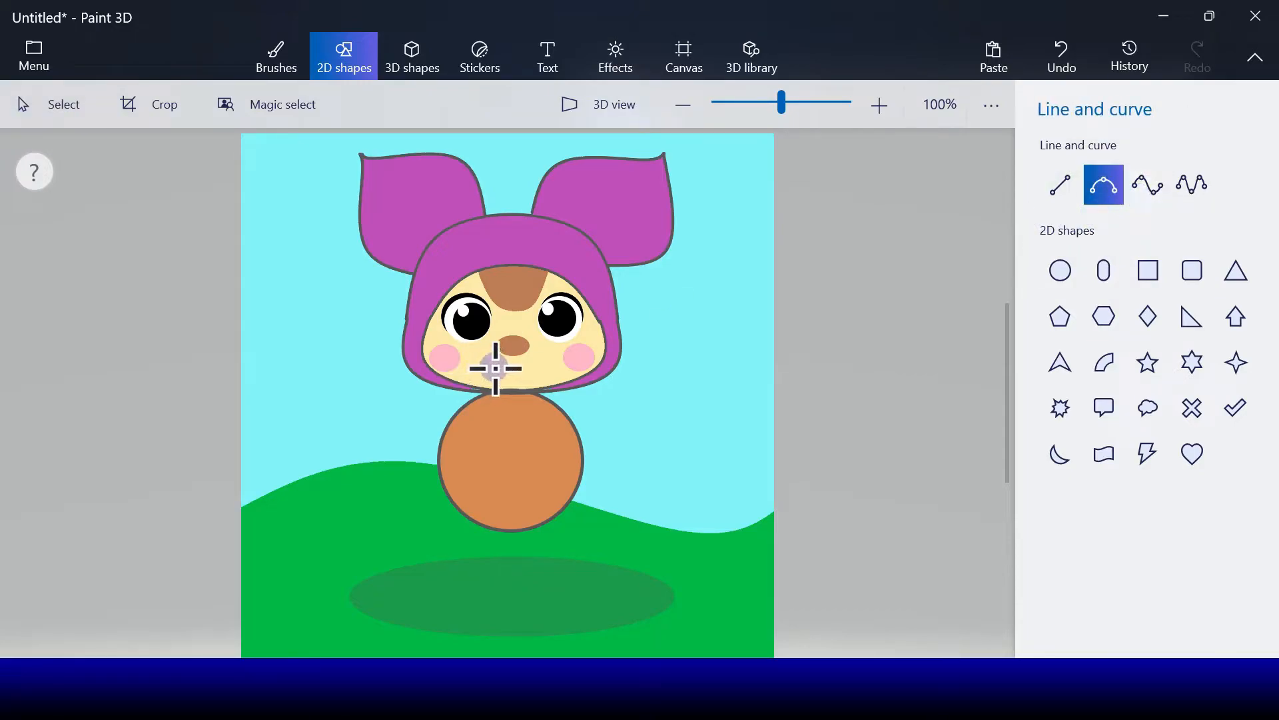
pyautogui.click(1148, 187)
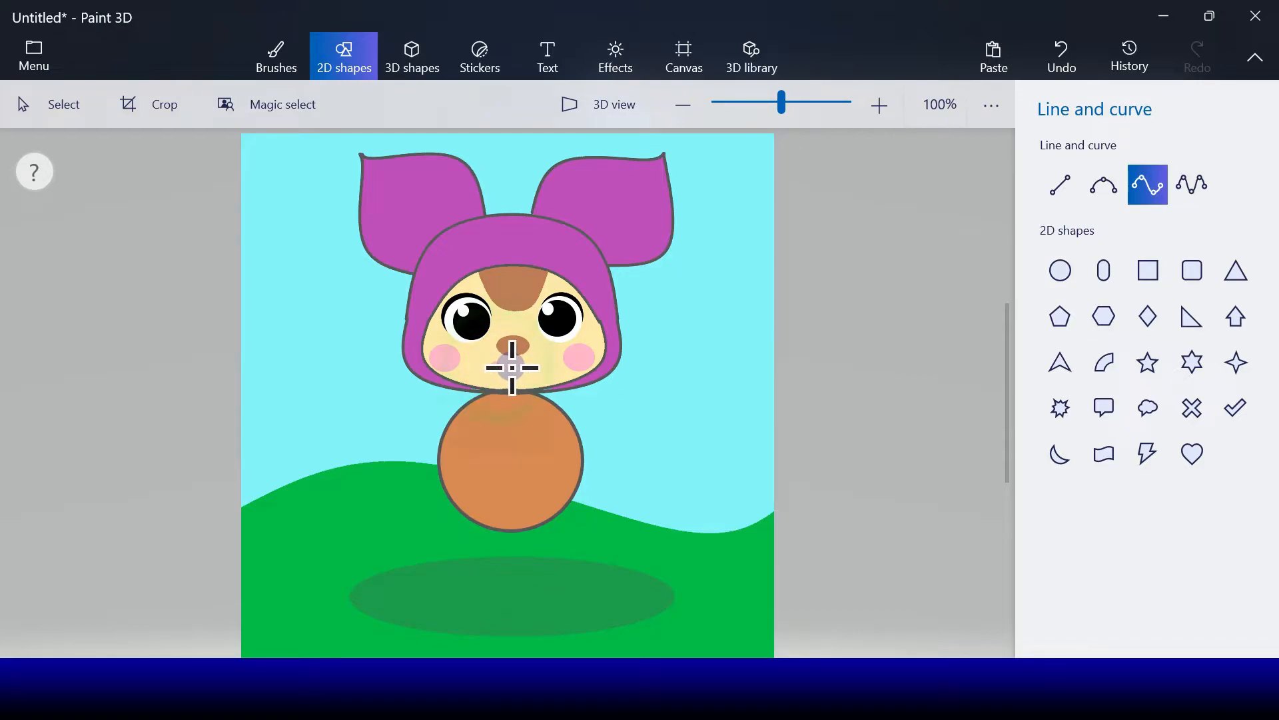
pyautogui.moveTo(528, 365); pyautogui.dragTo(529, 364)
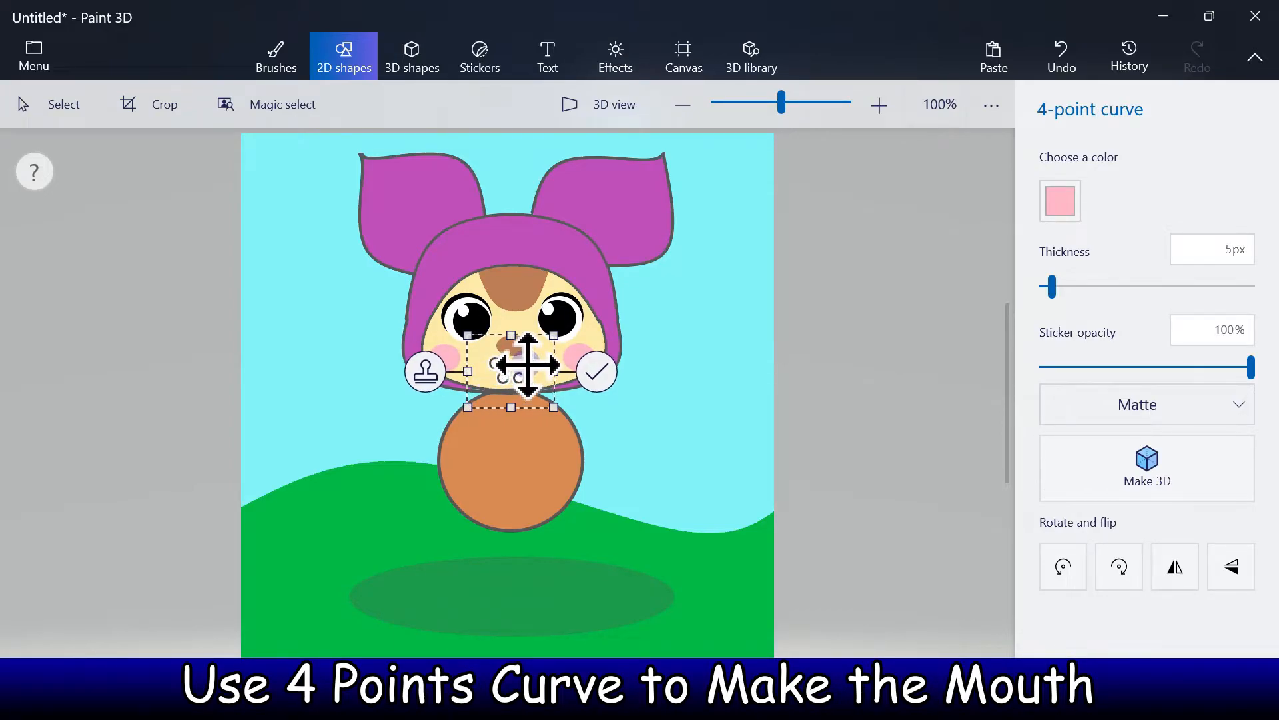
pyautogui.moveTo(527, 365); pyautogui.dragTo(532, 366)
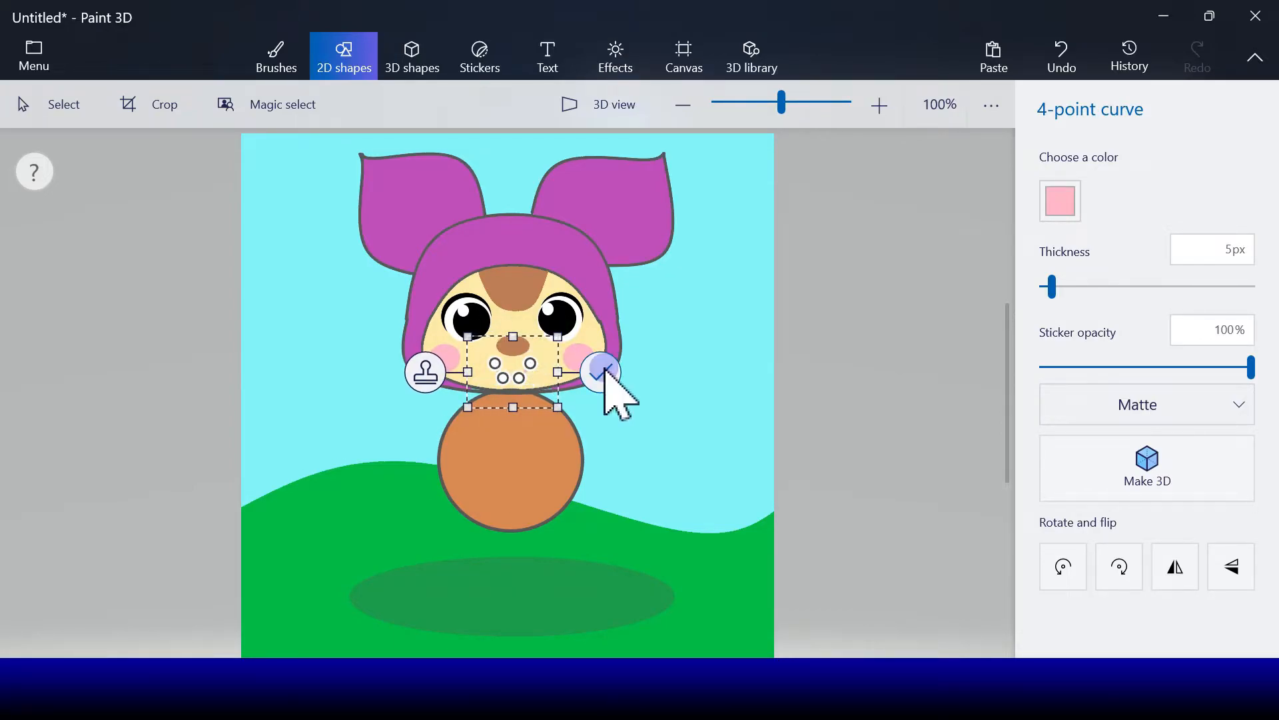
pyautogui.click(1060, 200)
pyautogui.click(1077, 274)
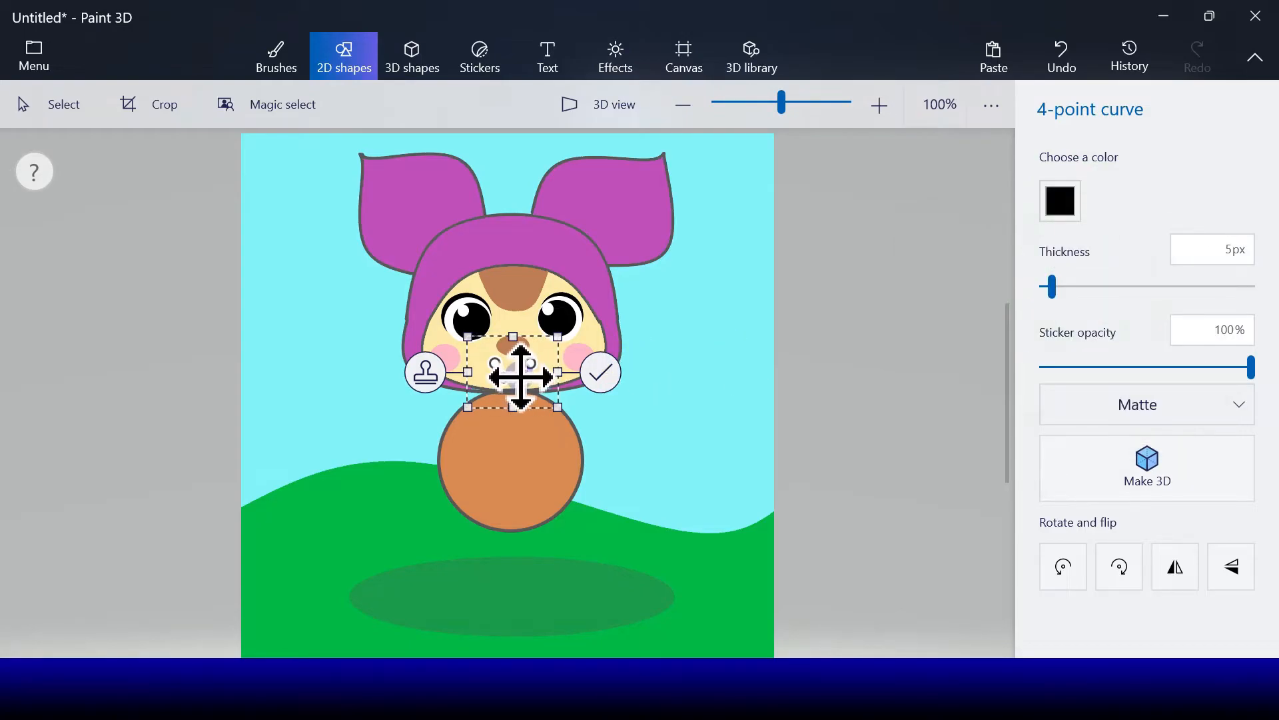
pyautogui.click(602, 373)
# Close the top of the mouth with a black 3-point curve and fill the mouth with black
pyautogui.click(1106, 189)
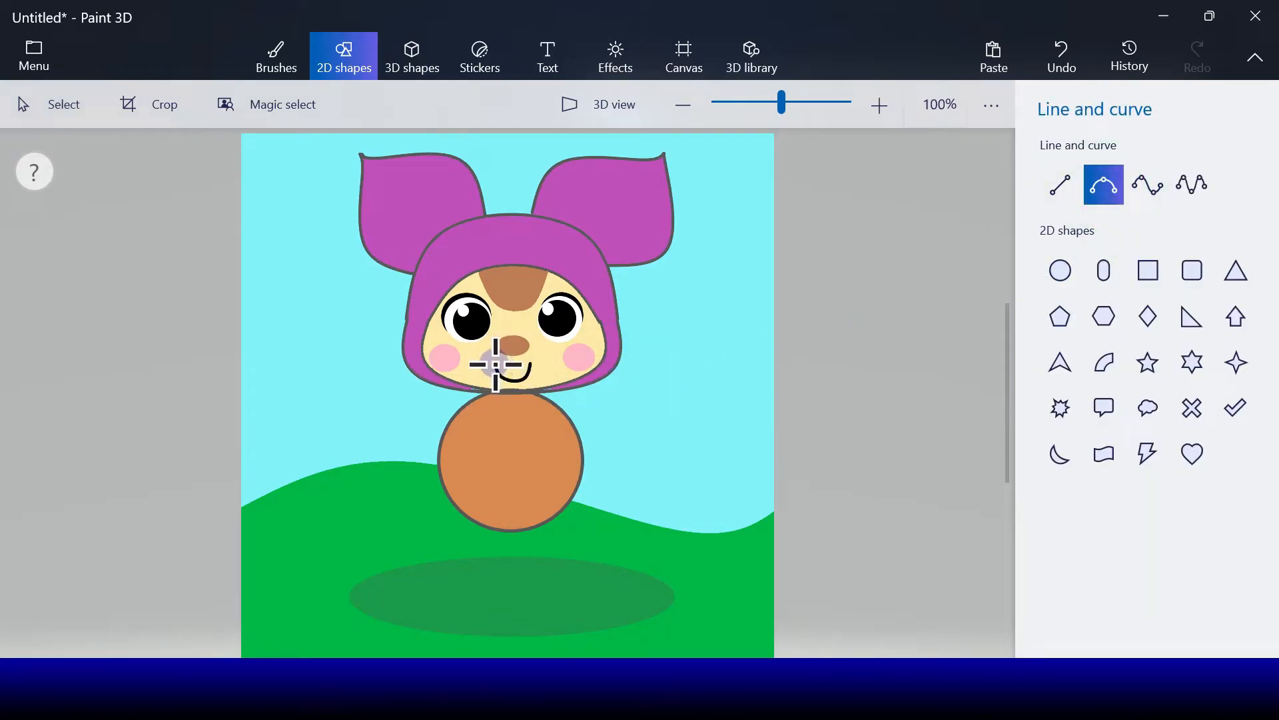
pyautogui.moveTo(532, 364); pyautogui.dragTo(493, 364)
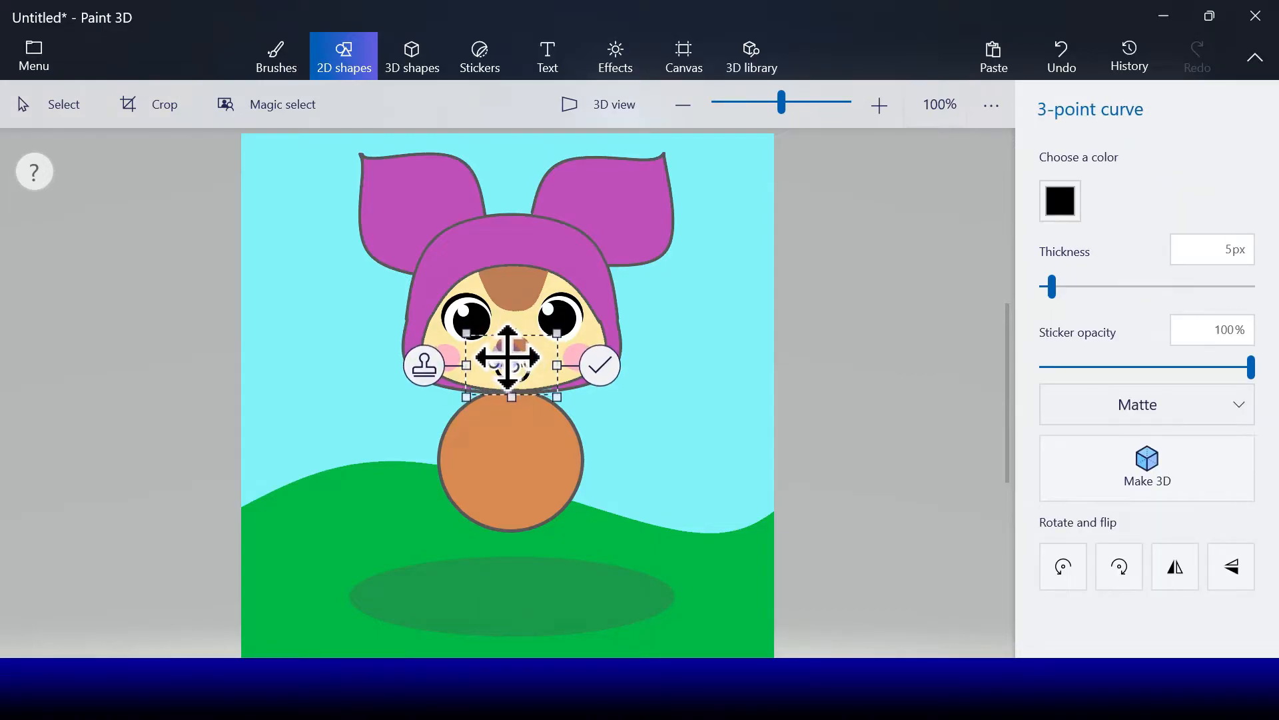
pyautogui.click(598, 363)
pyautogui.click(277, 56)
pyautogui.click(1165, 510)
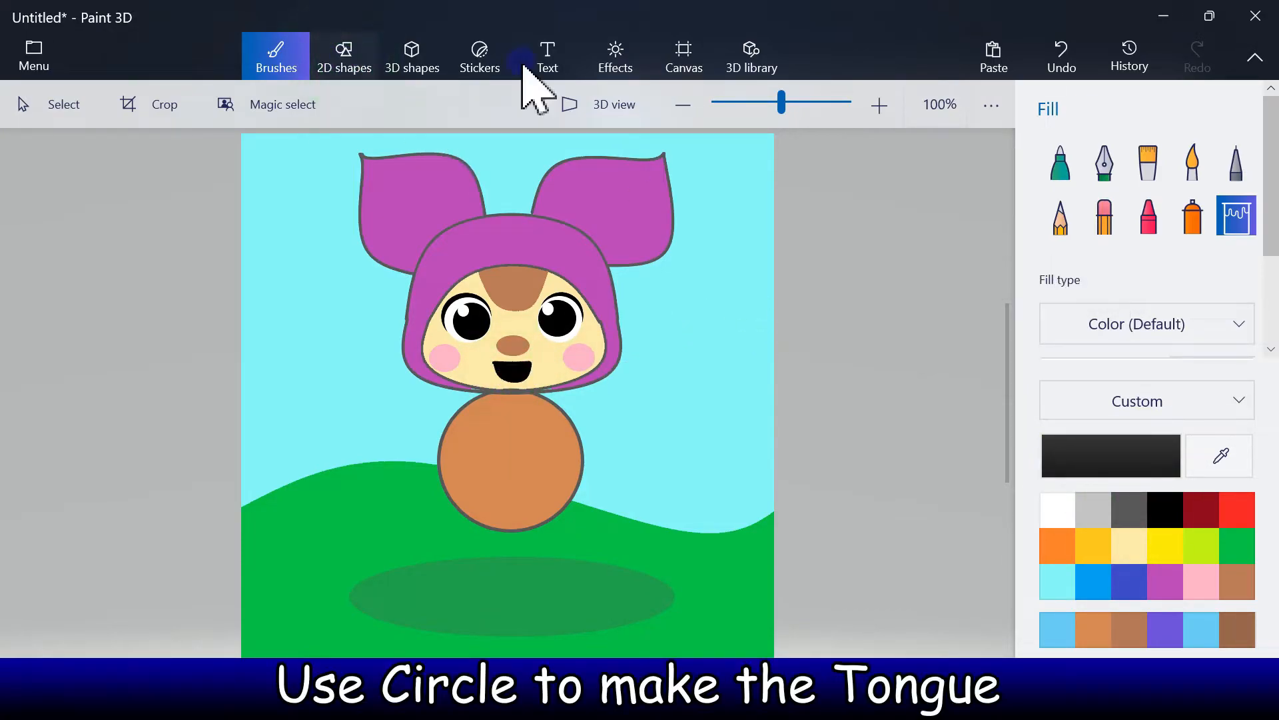
# Draw a small circle inside the mouth as the tongue and set its fill and outline to dark red
pyautogui.click(353, 63)
pyautogui.click(1077, 274)
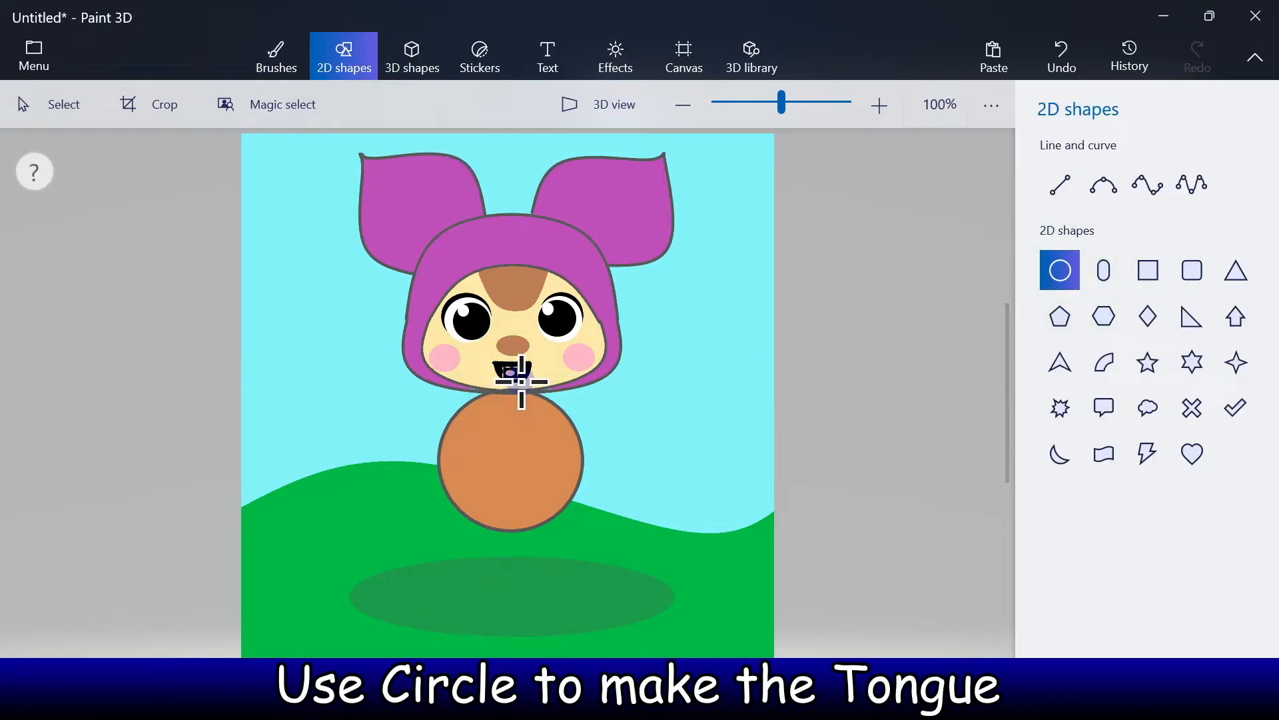
pyautogui.moveTo(527, 383); pyautogui.dragTo(525, 381)
pyautogui.click(1061, 294)
pyautogui.click(1147, 364)
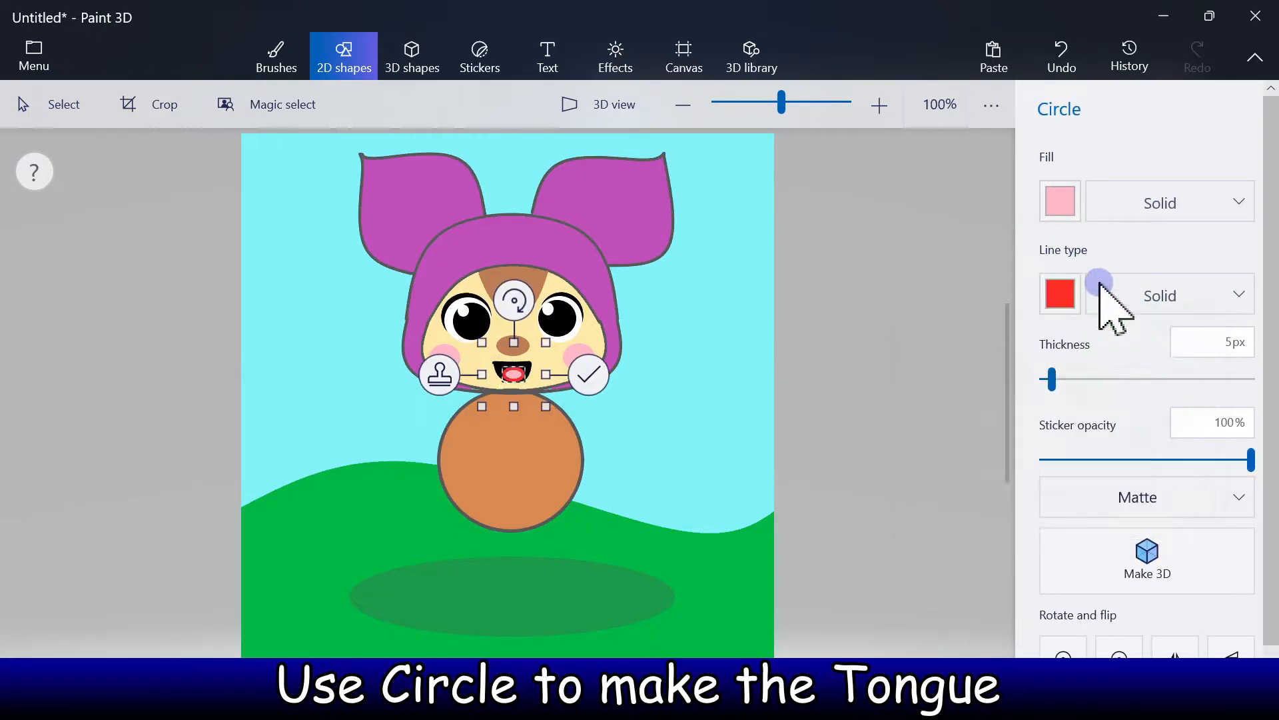
pyautogui.click(1061, 201)
pyautogui.click(1119, 278)
pyautogui.click(1061, 294)
pyautogui.click(1117, 369)
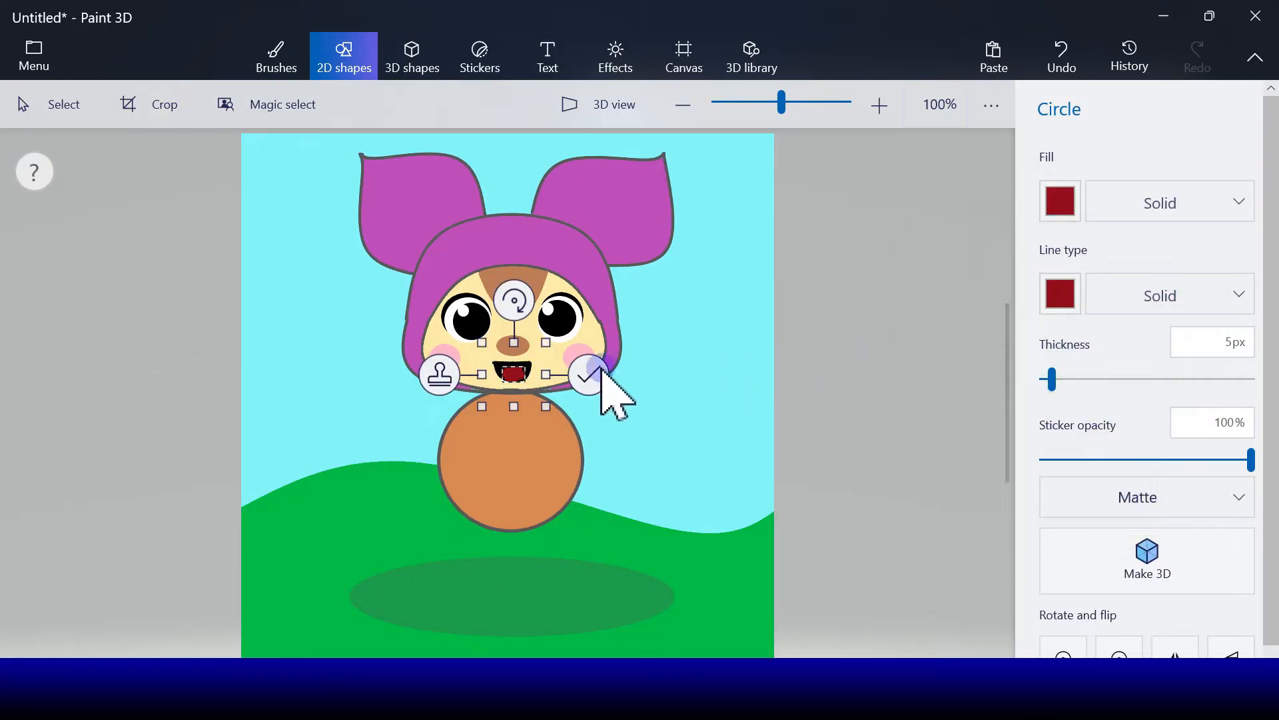
# Undo the tongue's placement and redraw it as a small dark red ellipse in the lower part of the mouth
pyautogui.click(530, 380)
pyautogui.click(705, 414)
pyautogui.click(1063, 59)
pyautogui.click(1060, 270)
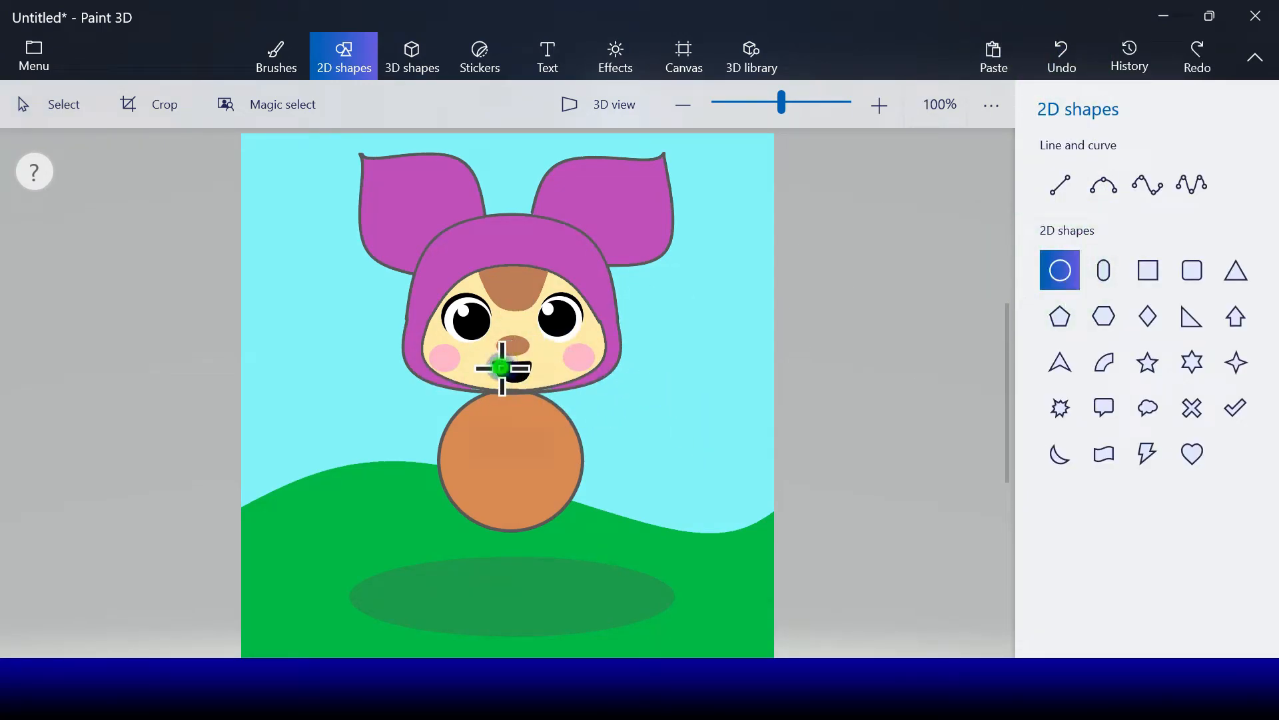
pyautogui.moveTo(527, 379); pyautogui.dragTo(527, 380)
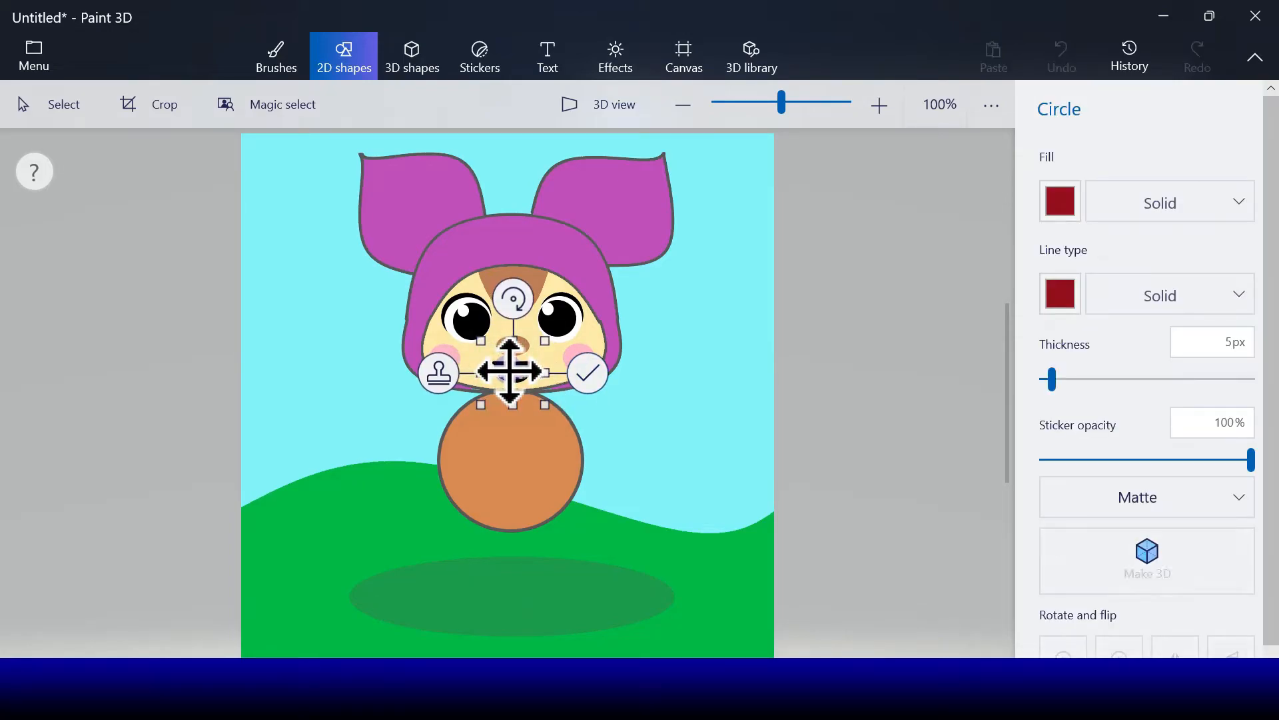
pyautogui.click(606, 388)
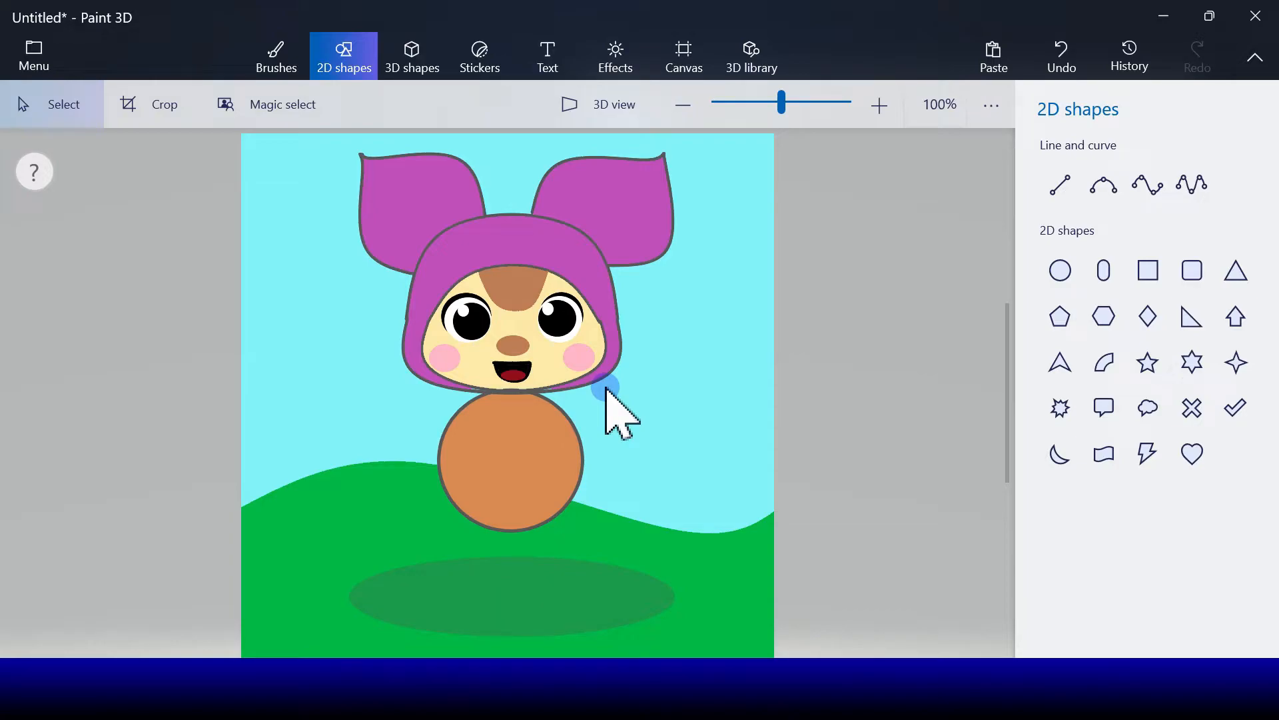
# Draw a short 3-point curve from under the chin into the upper body and color it dark gray
pyautogui.click(1106, 185)
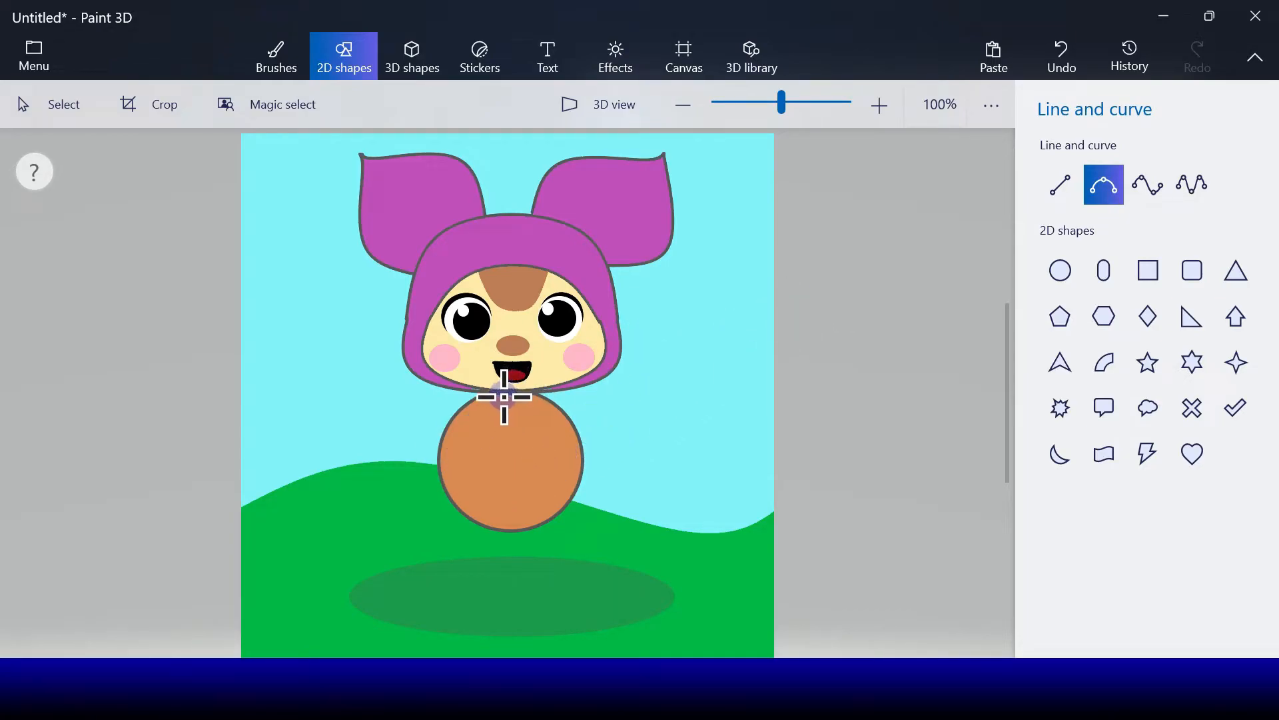
pyautogui.moveTo(503, 395); pyautogui.dragTo(486, 432)
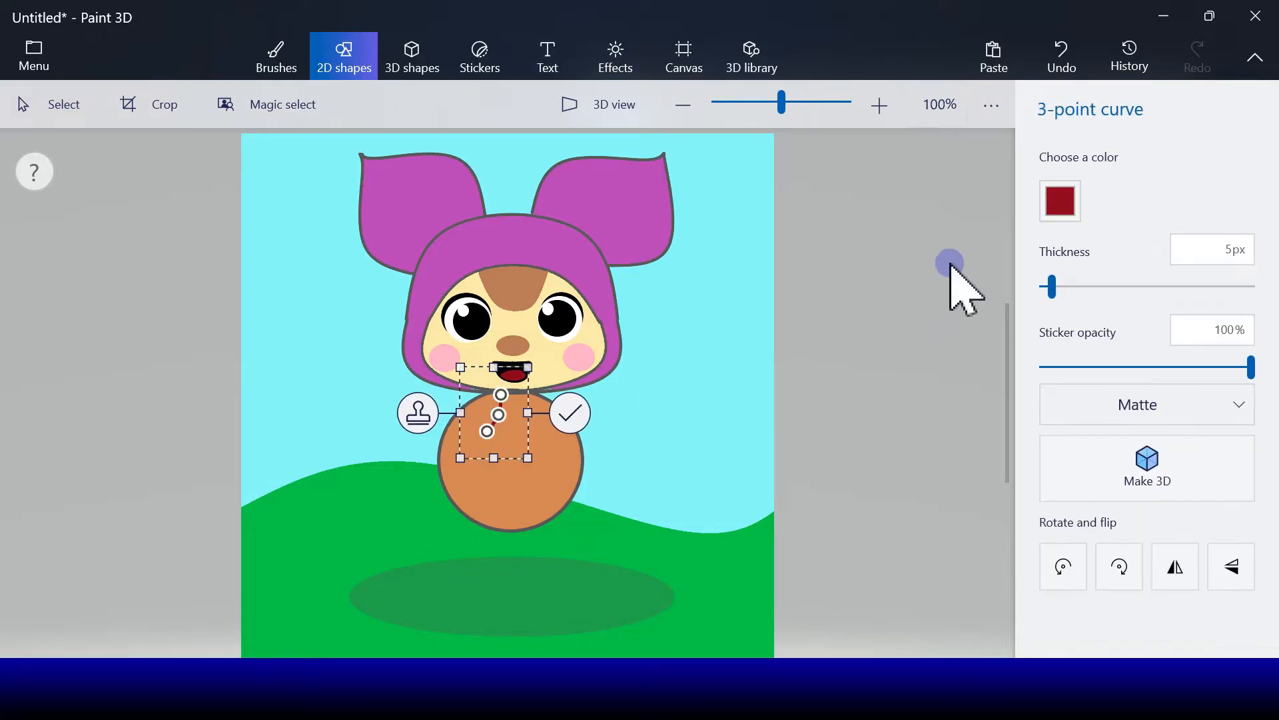
pyautogui.click(1061, 200)
pyautogui.click(1056, 276)
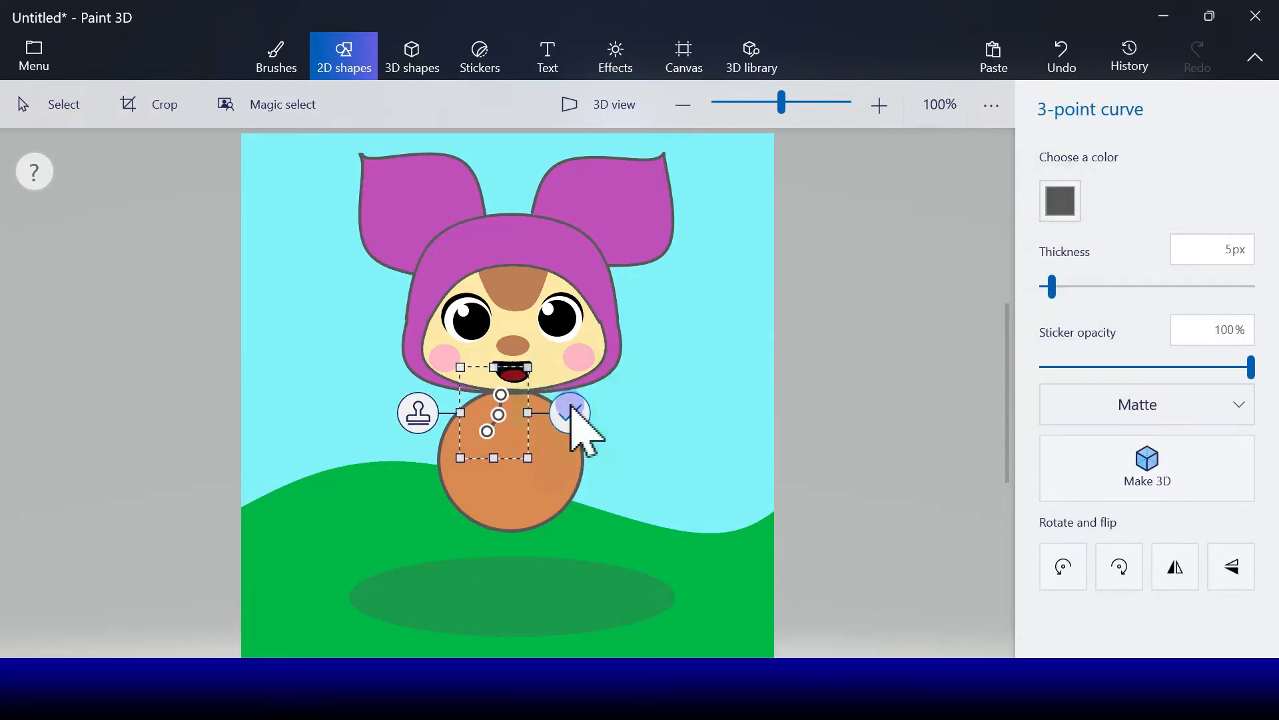
# Undo the curve under the chin and redraw it in dark gray, bulging toward the body's center and ending at the left
pyautogui.click(570, 413)
pyautogui.click(1105, 190)
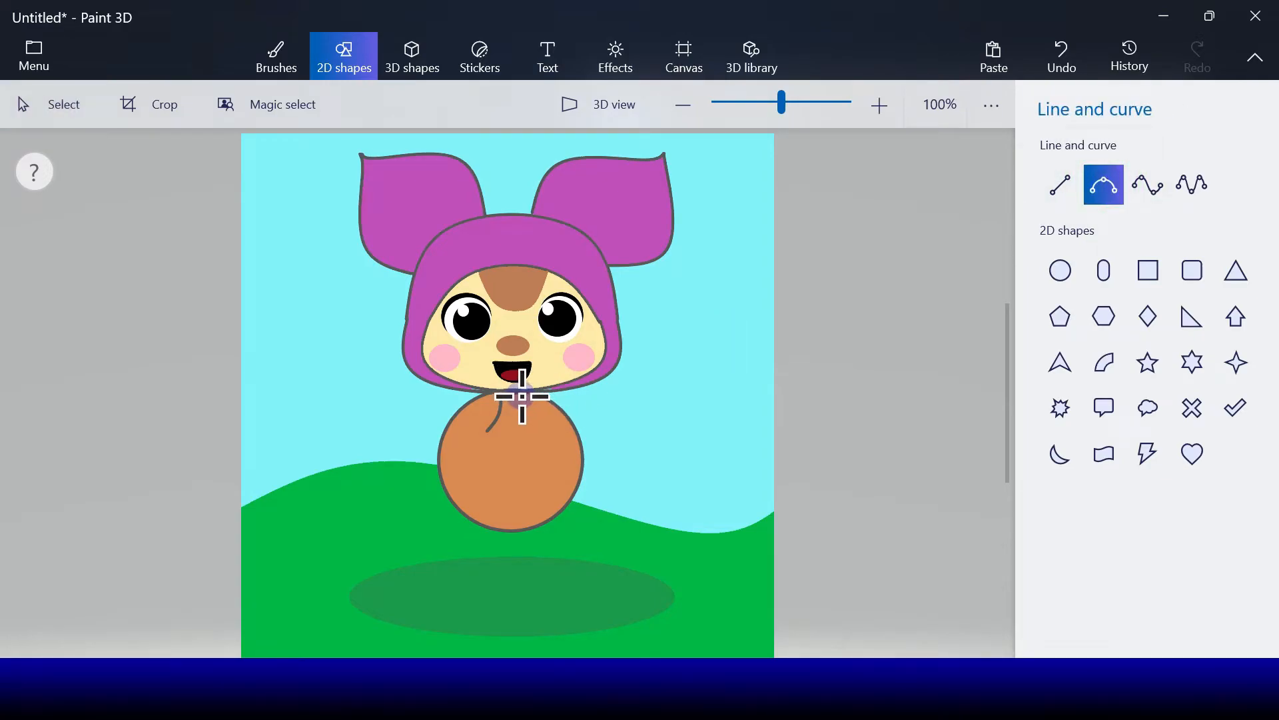
pyautogui.click(1061, 57)
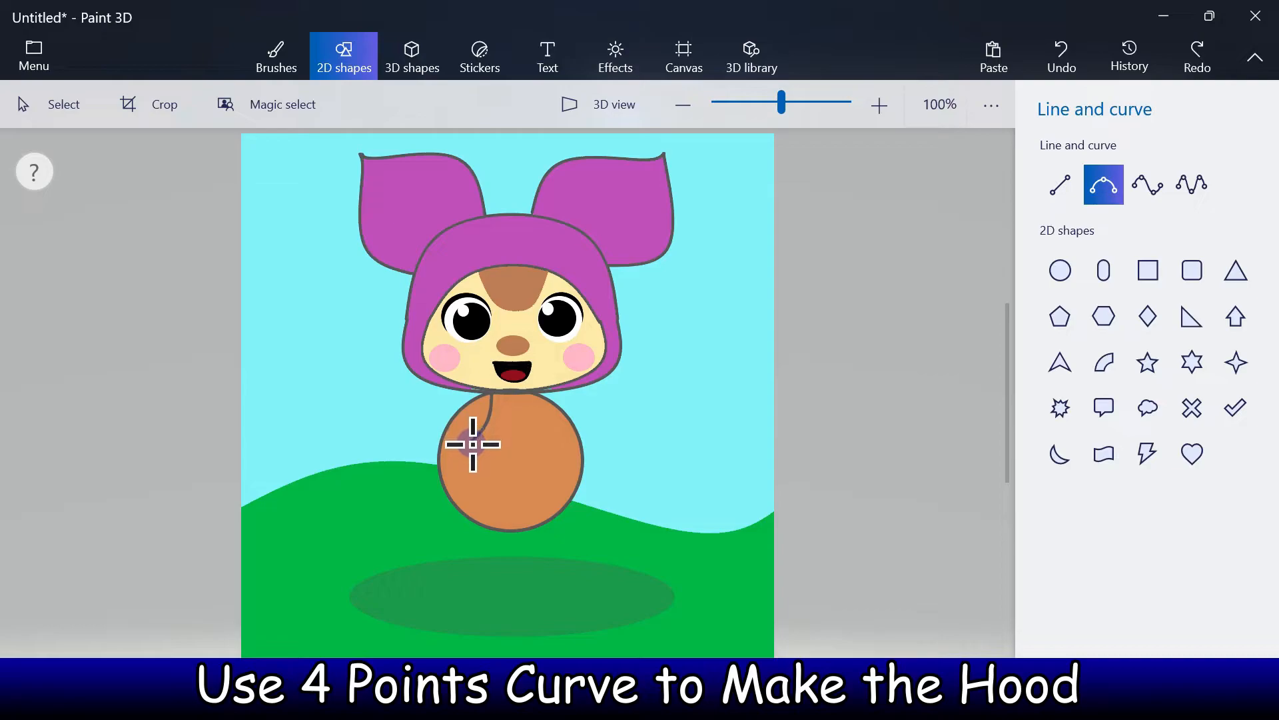
pyautogui.moveTo(474, 442); pyautogui.dragTo(492, 390)
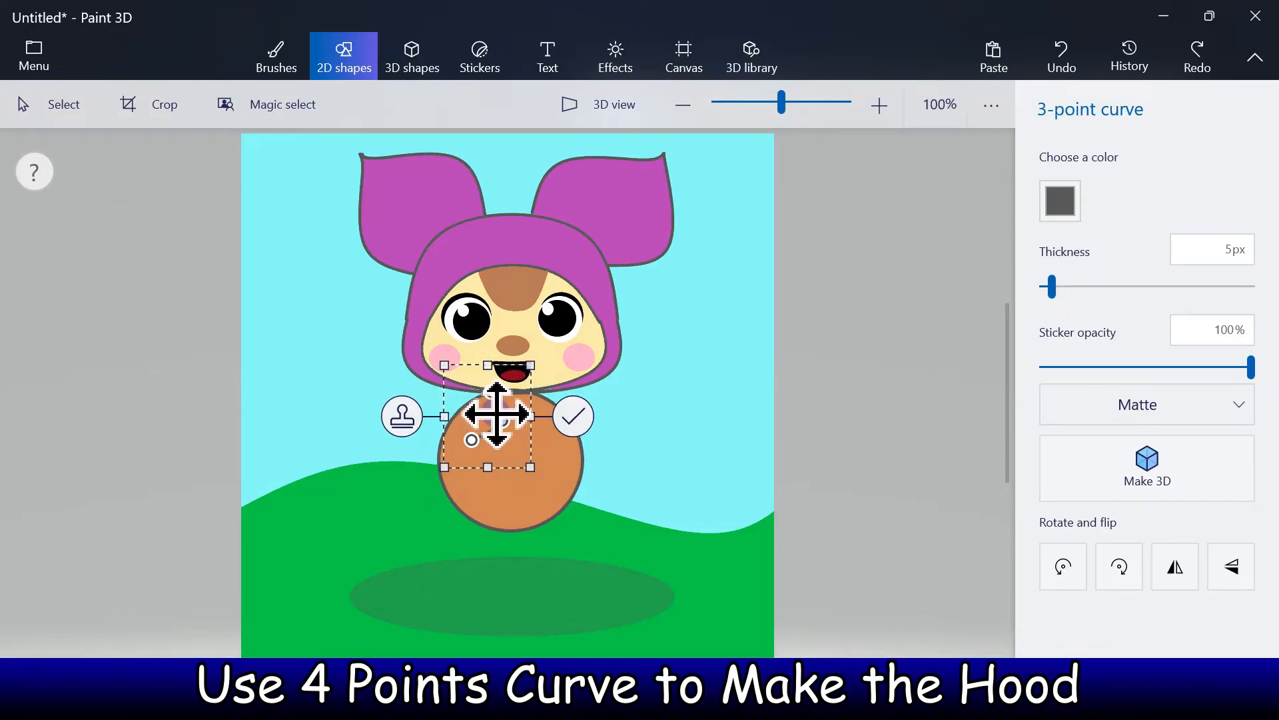
pyautogui.moveTo(468, 436); pyautogui.dragTo(473, 430)
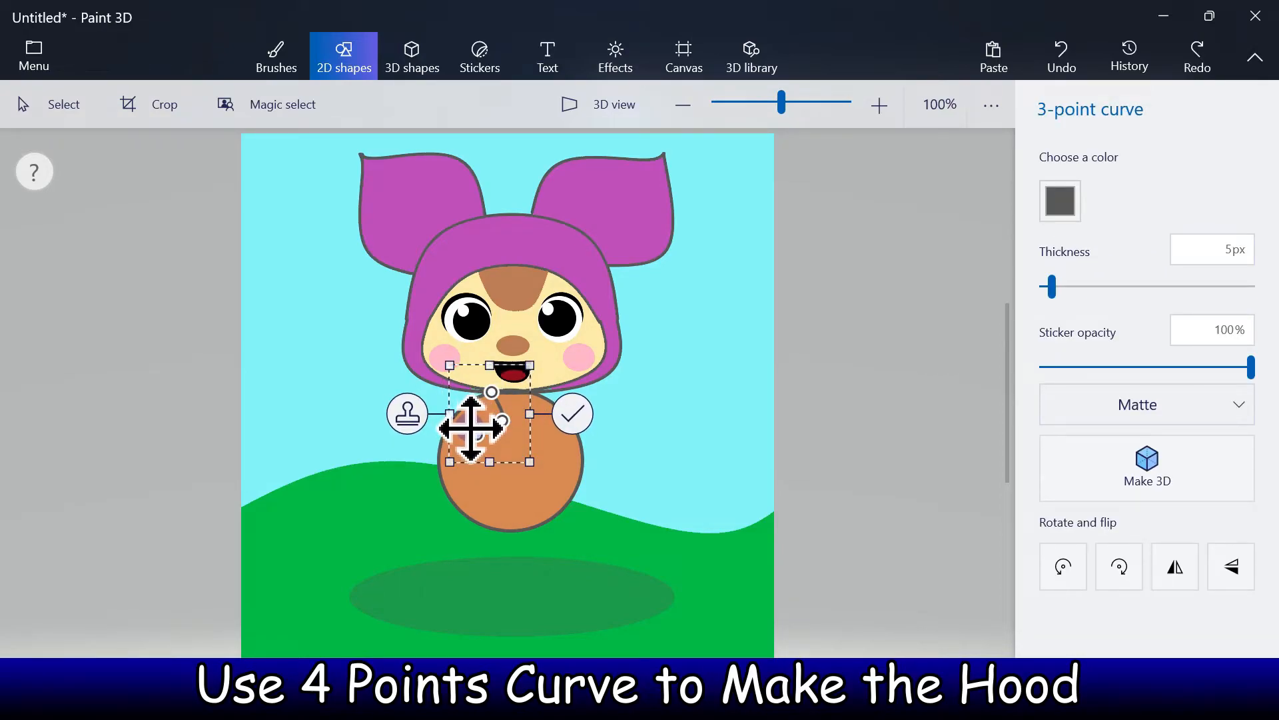
pyautogui.click(575, 414)
# Draw a mirrored dark gray 3-point curve on the right side of the upper body, starting under the chin
pyautogui.click(1104, 185)
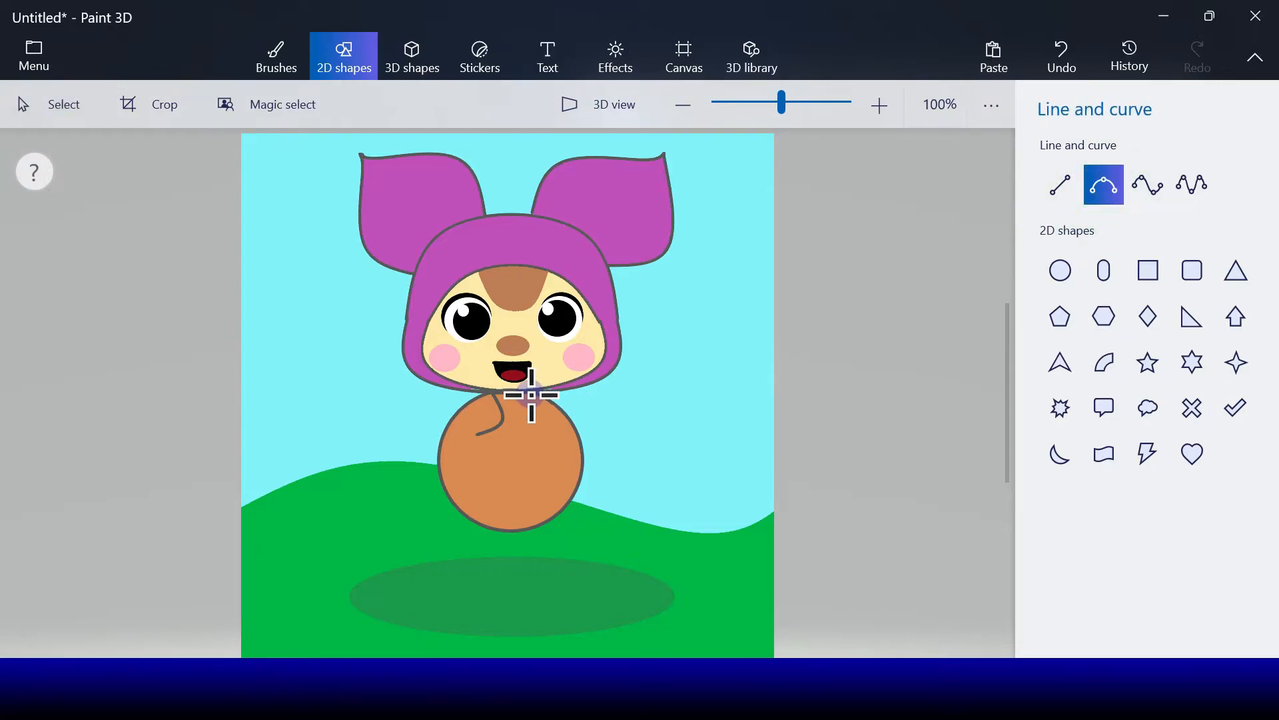
pyautogui.moveTo(543, 435); pyautogui.dragTo(539, 421)
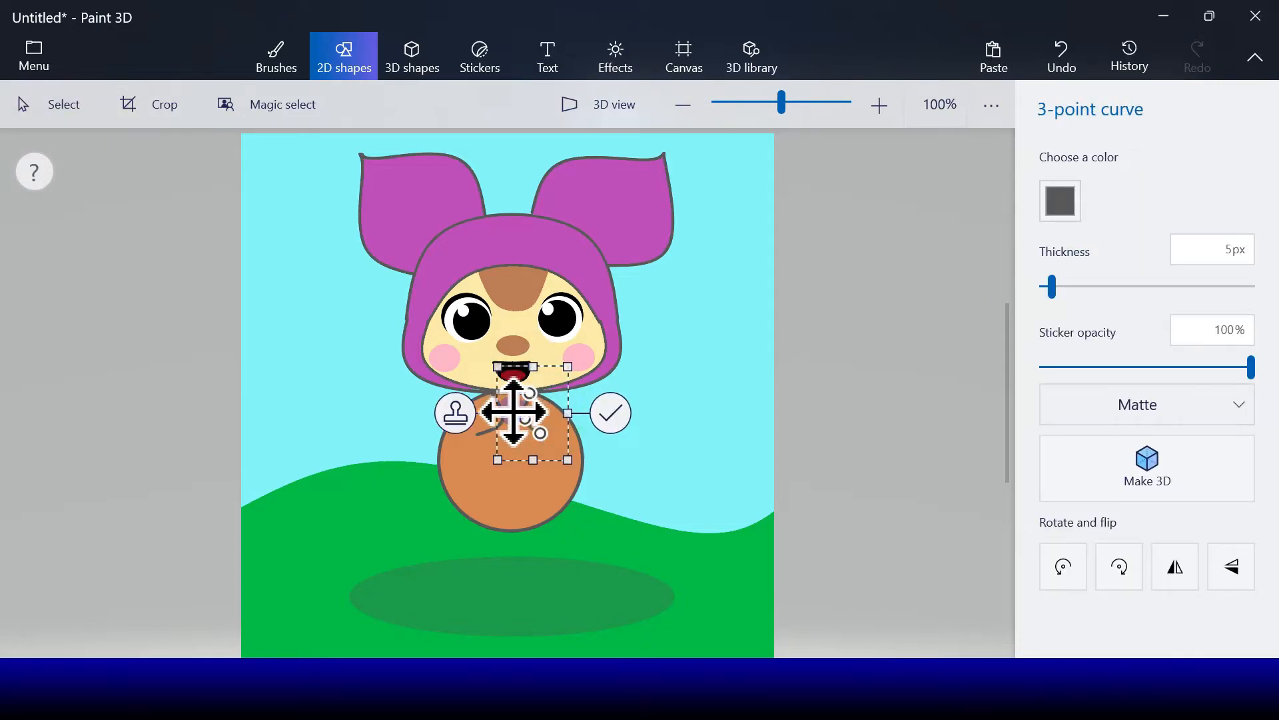
pyautogui.click(611, 414)
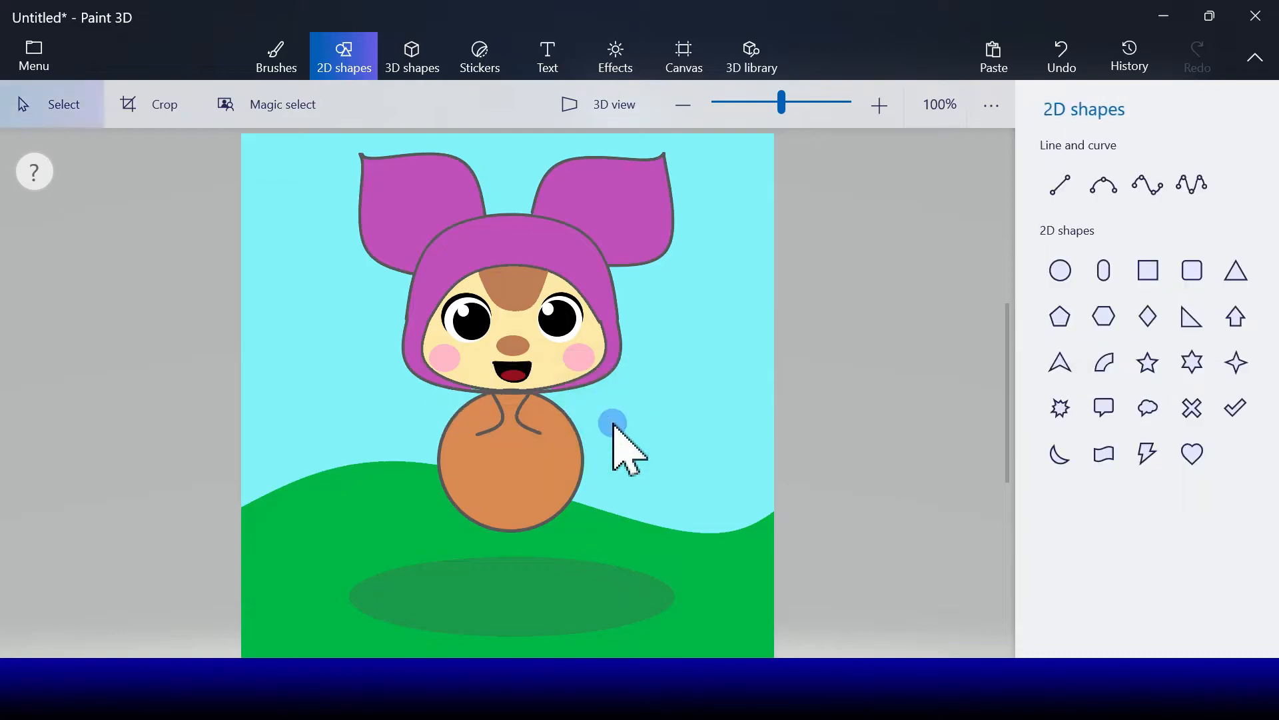
# Draw mirrored dark gray 4-point curves from outside each shoulder inward, joining the ends of the curves on the upper body
pyautogui.click(1104, 186)
pyautogui.click(1147, 185)
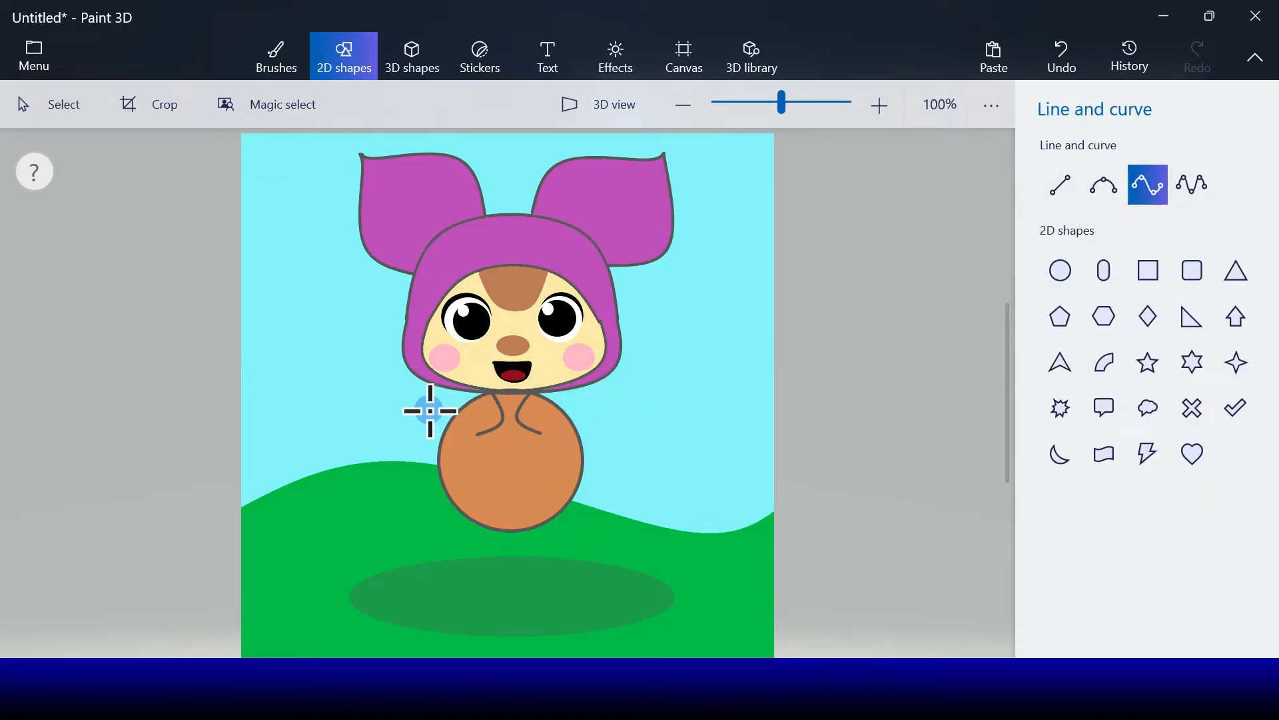
pyautogui.moveTo(425, 406)
pyautogui.mouseDown()
pyautogui.moveTo(478, 437)
pyautogui.moveTo(460, 411)
pyautogui.moveTo(428, 408)
pyautogui.moveTo(457, 414)
pyautogui.mouseUp()
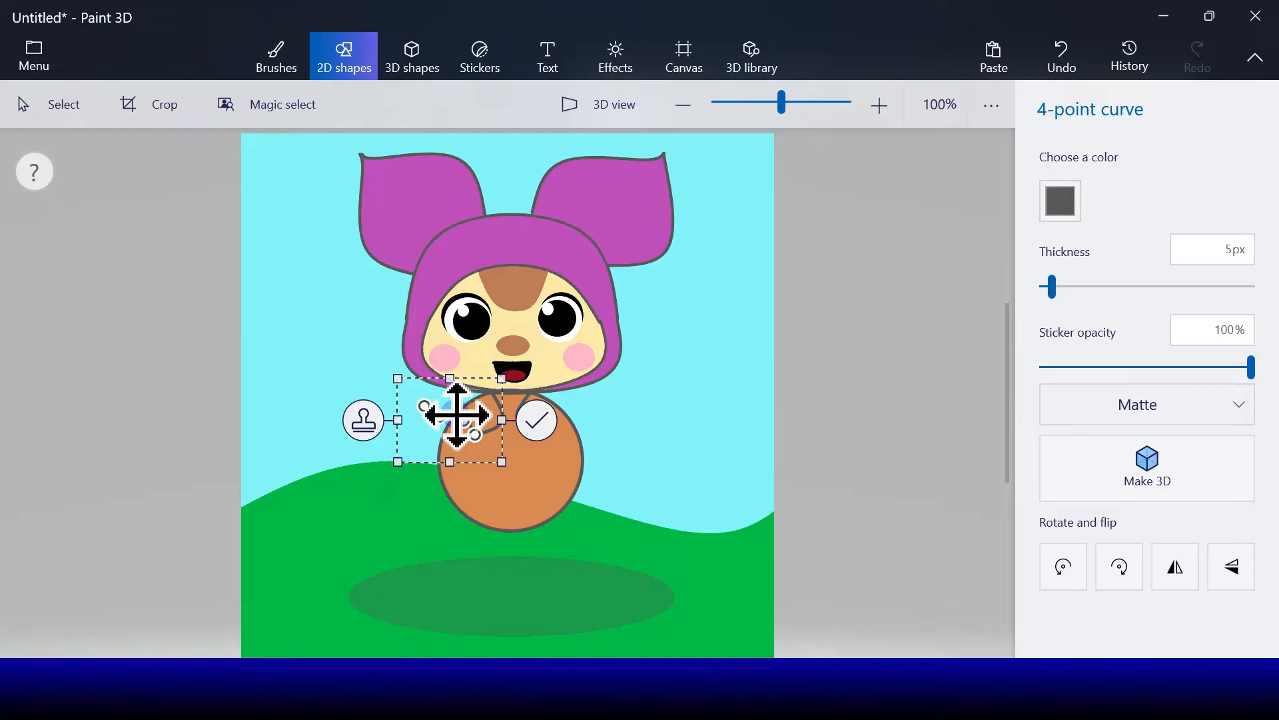
pyautogui.click(536, 420)
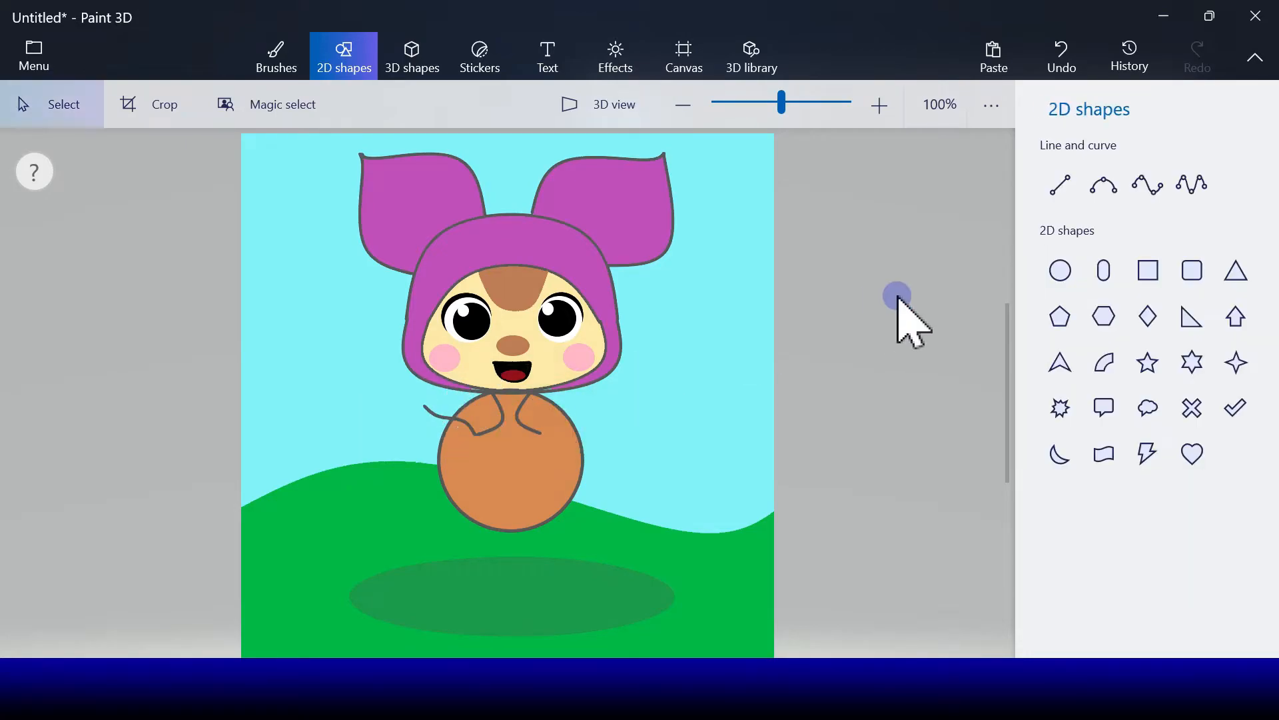
pyautogui.click(1148, 185)
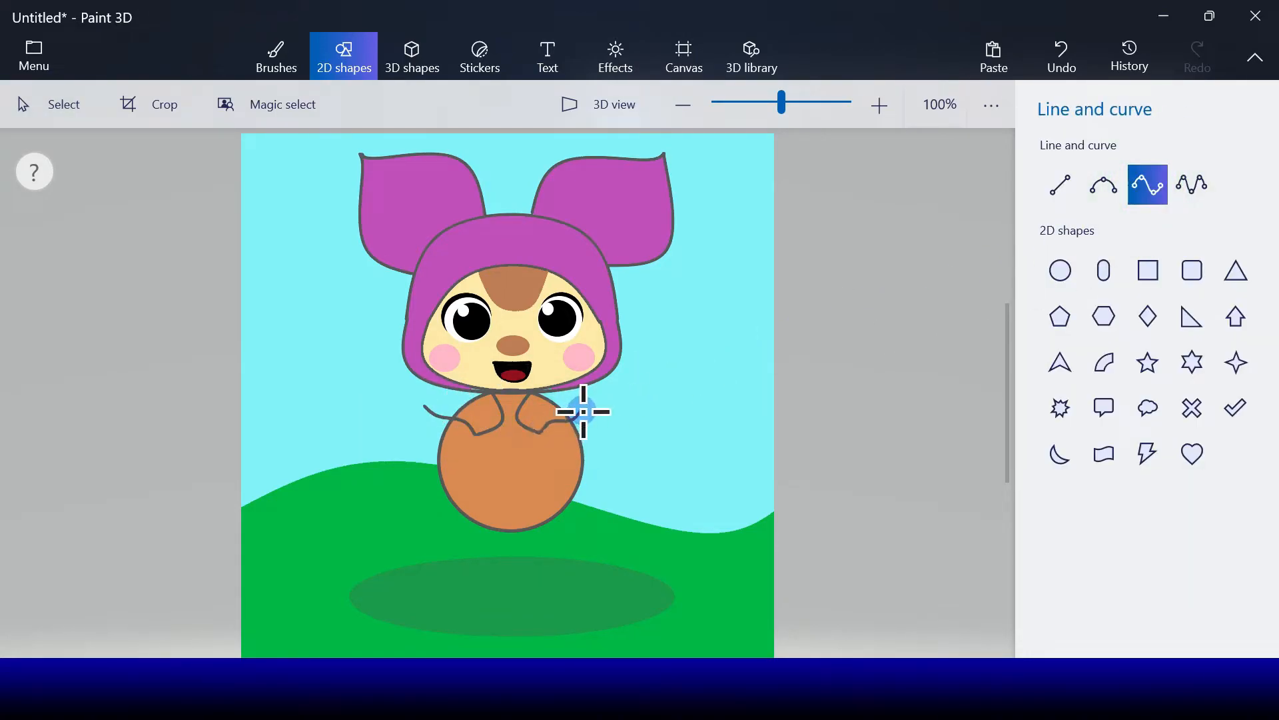
pyautogui.moveTo(591, 409); pyautogui.dragTo(590, 408)
pyautogui.click(677, 443)
# Close the tops of both collar flaps with dark gray 3-point curves running from their outer tips to under the chin
pyautogui.click(1103, 190)
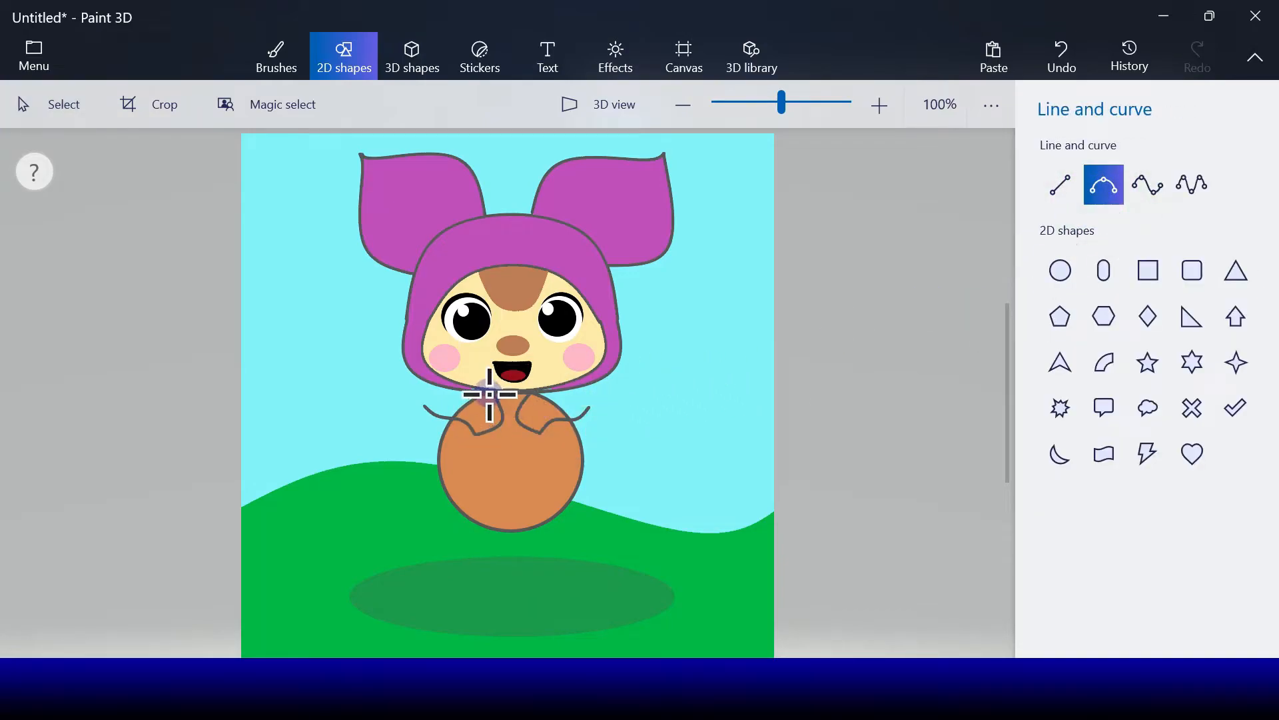
pyautogui.moveTo(428, 406); pyautogui.dragTo(513, 394)
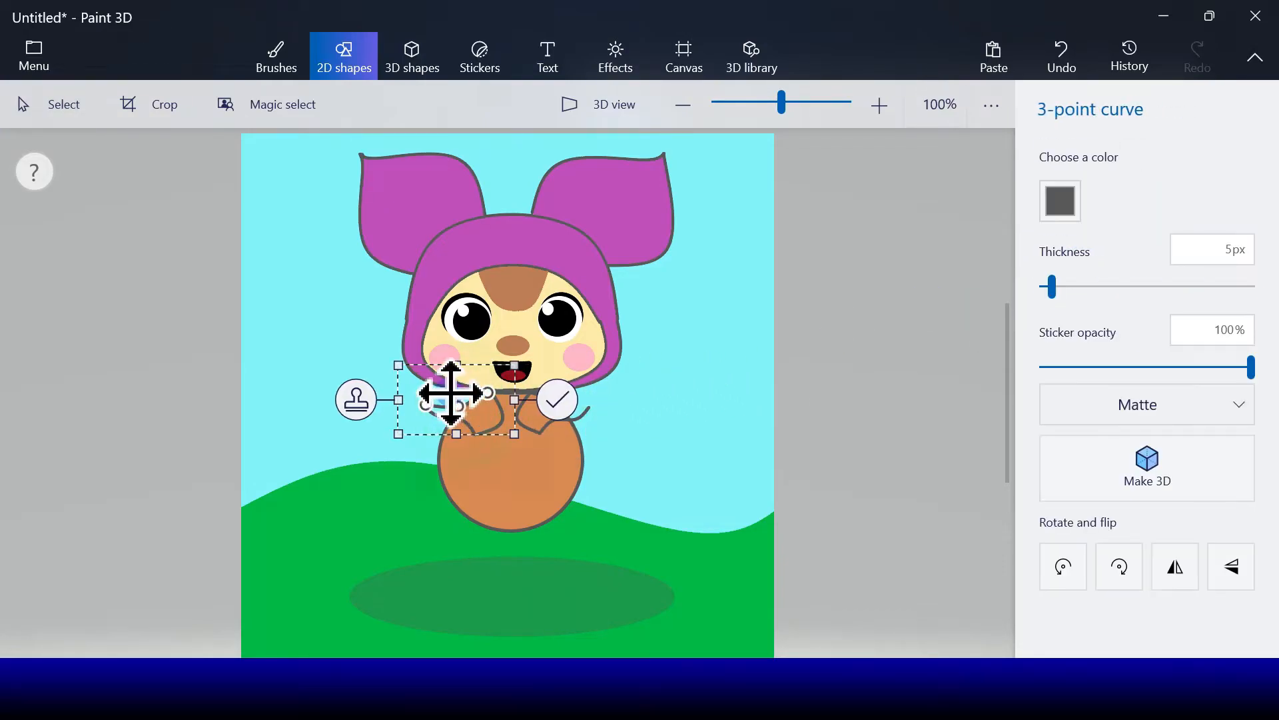
pyautogui.click(785, 357)
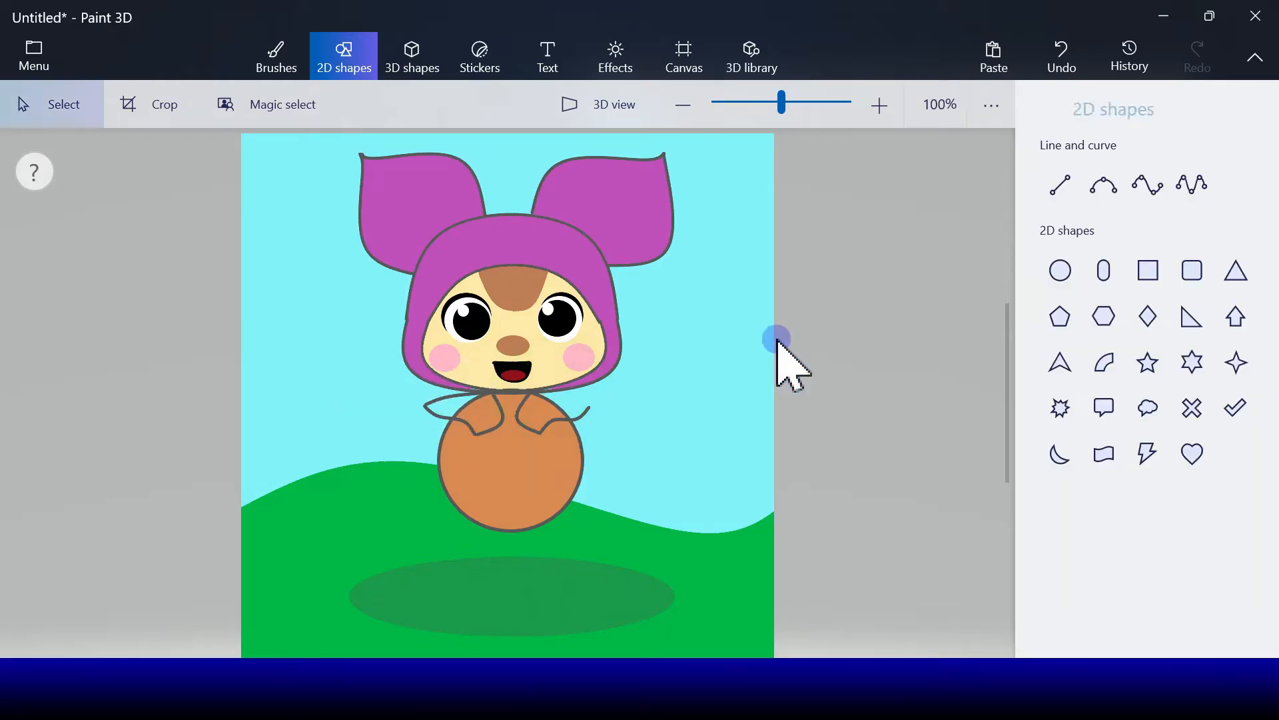
pyautogui.click(1104, 188)
pyautogui.moveTo(589, 408); pyautogui.dragTo(531, 391)
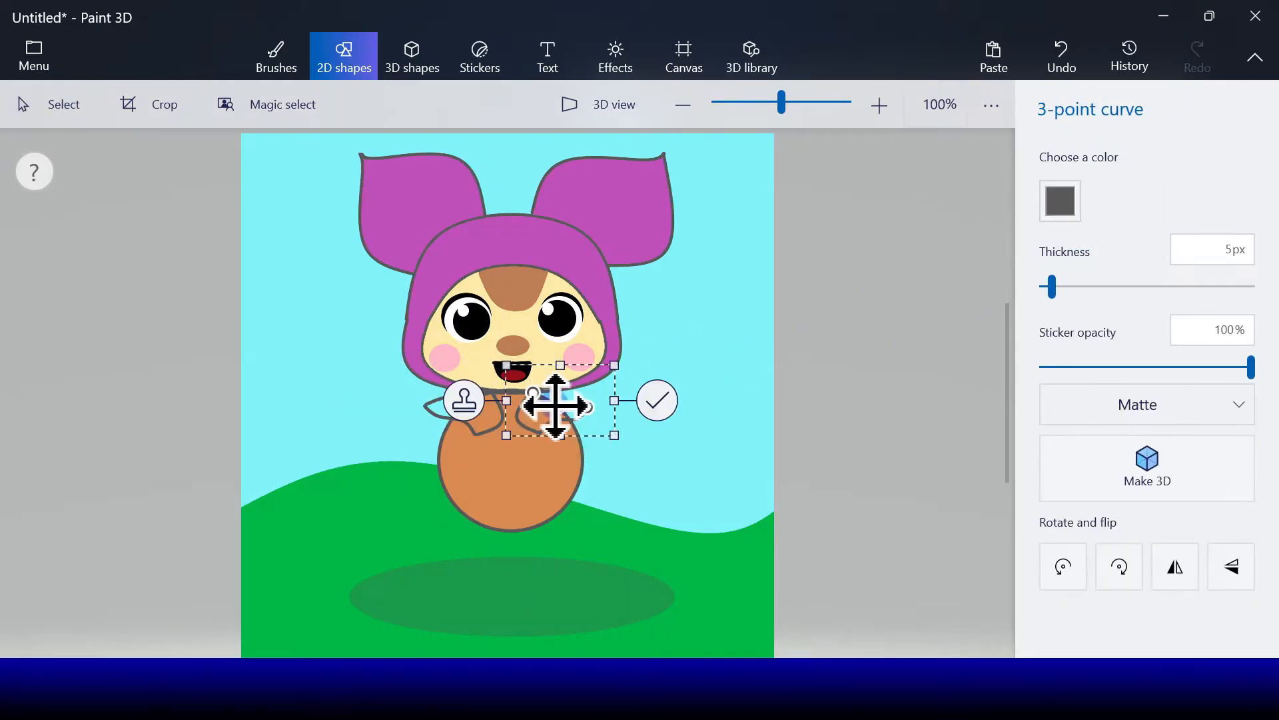
pyautogui.click(656, 402)
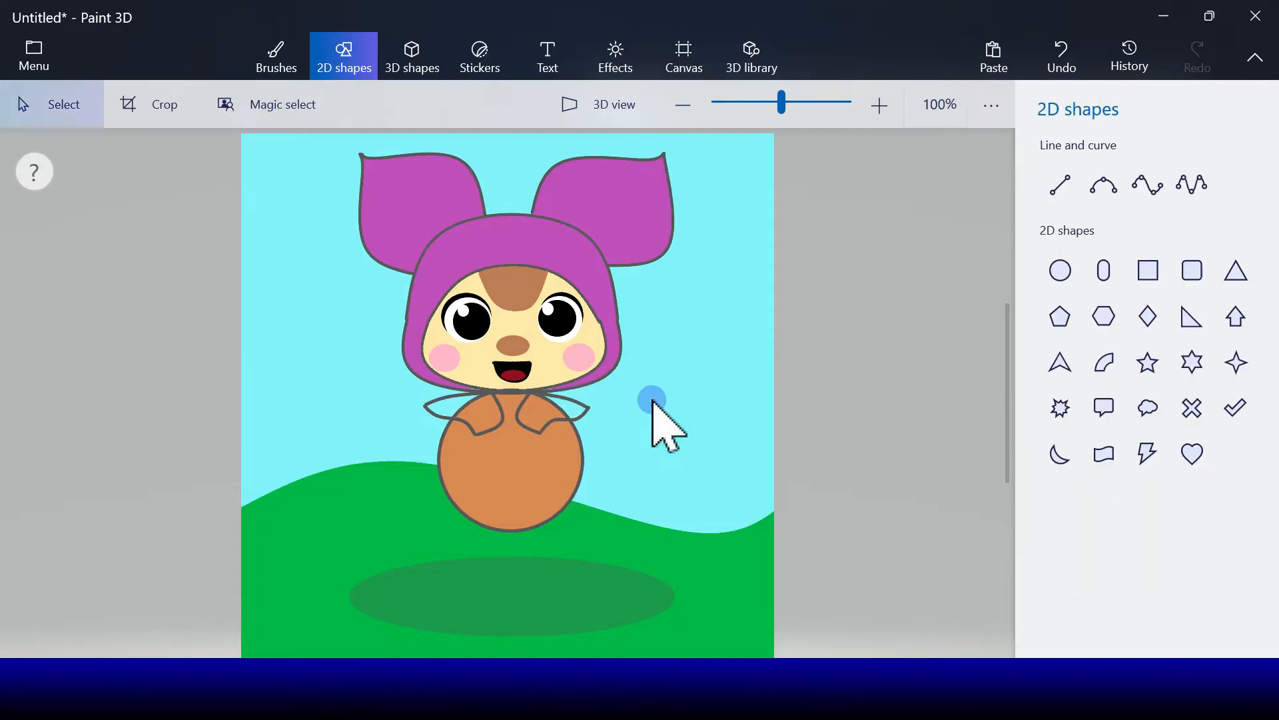
# Fill all areas of both collar flaps with the hood's purple-pink color
pyautogui.click(276, 58)
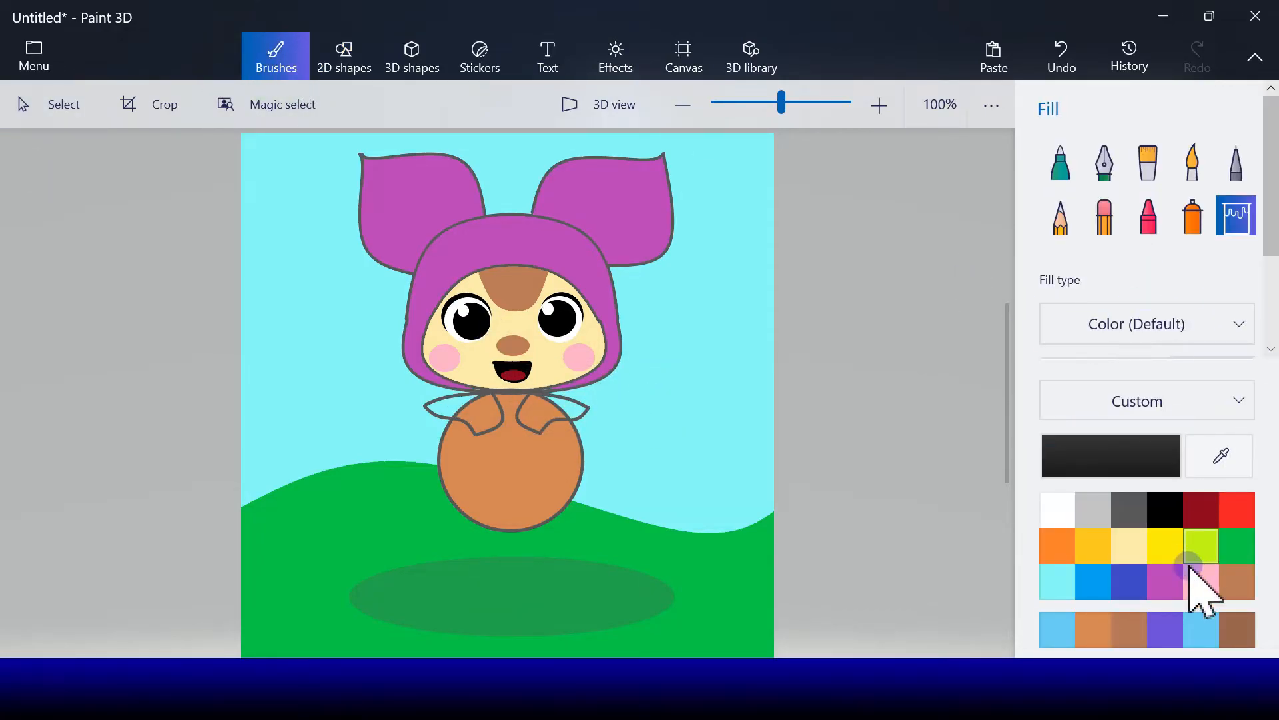
pyautogui.click(1166, 581)
pyautogui.click(455, 405)
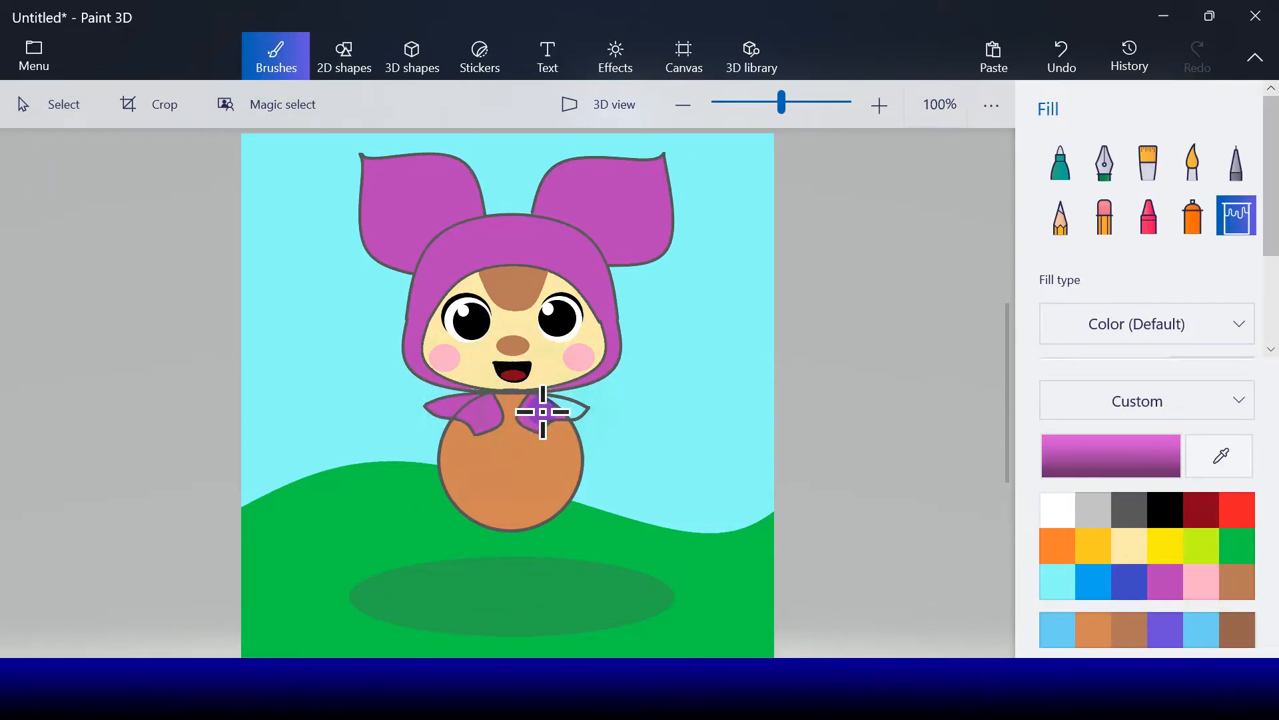
# Paint over the body outline crossing both collar flaps with a 20 px purple-pink Marker
pyautogui.click(1060, 162)
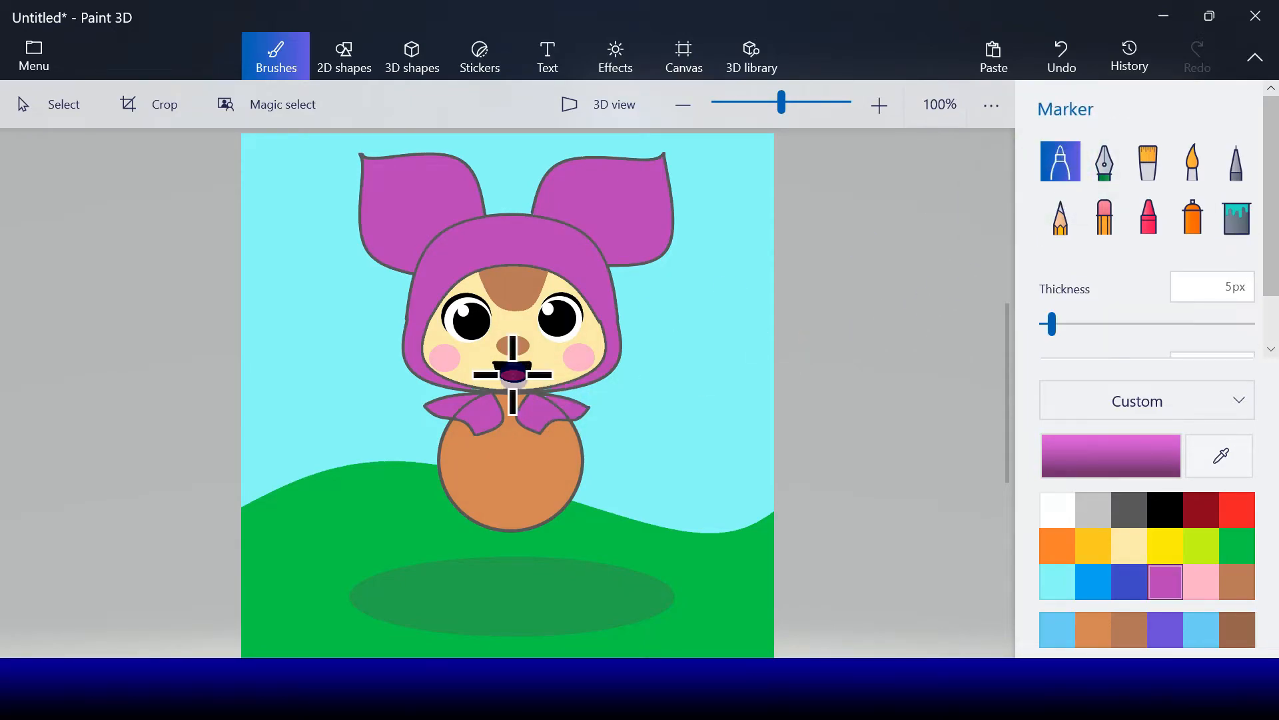
pyautogui.click(1080, 326)
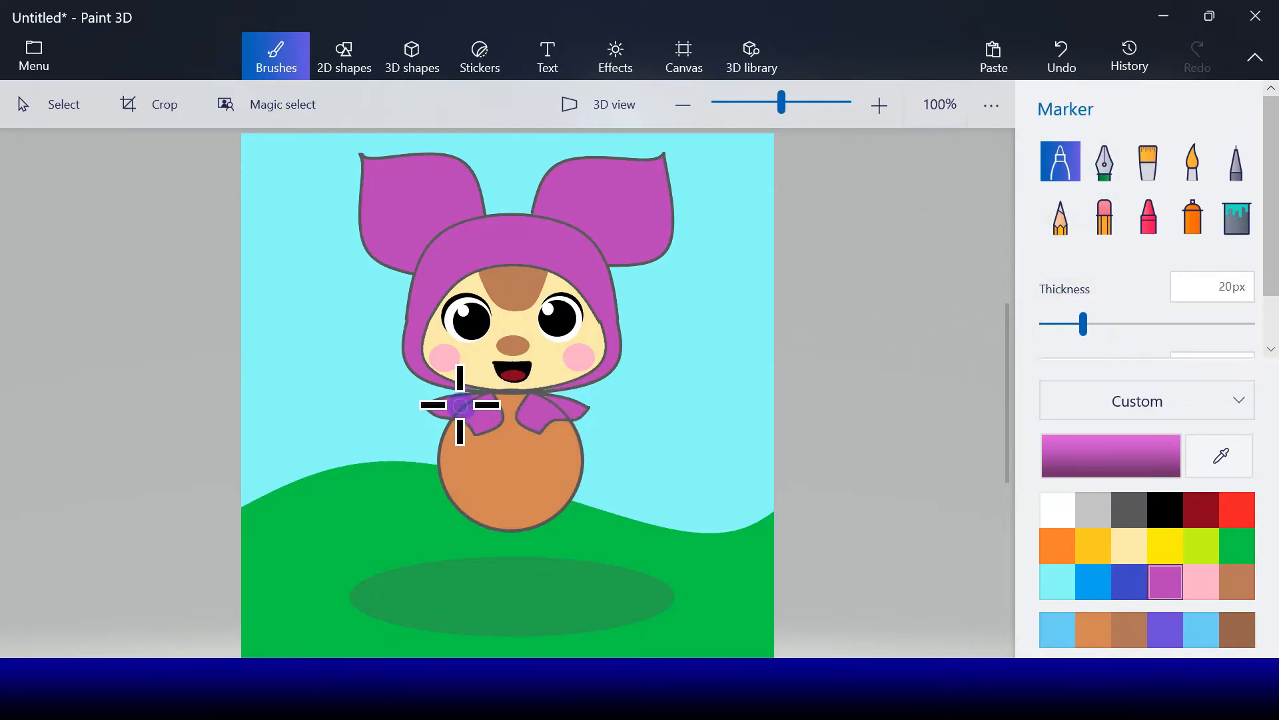
pyautogui.moveTo(455, 408); pyautogui.dragTo(490, 405)
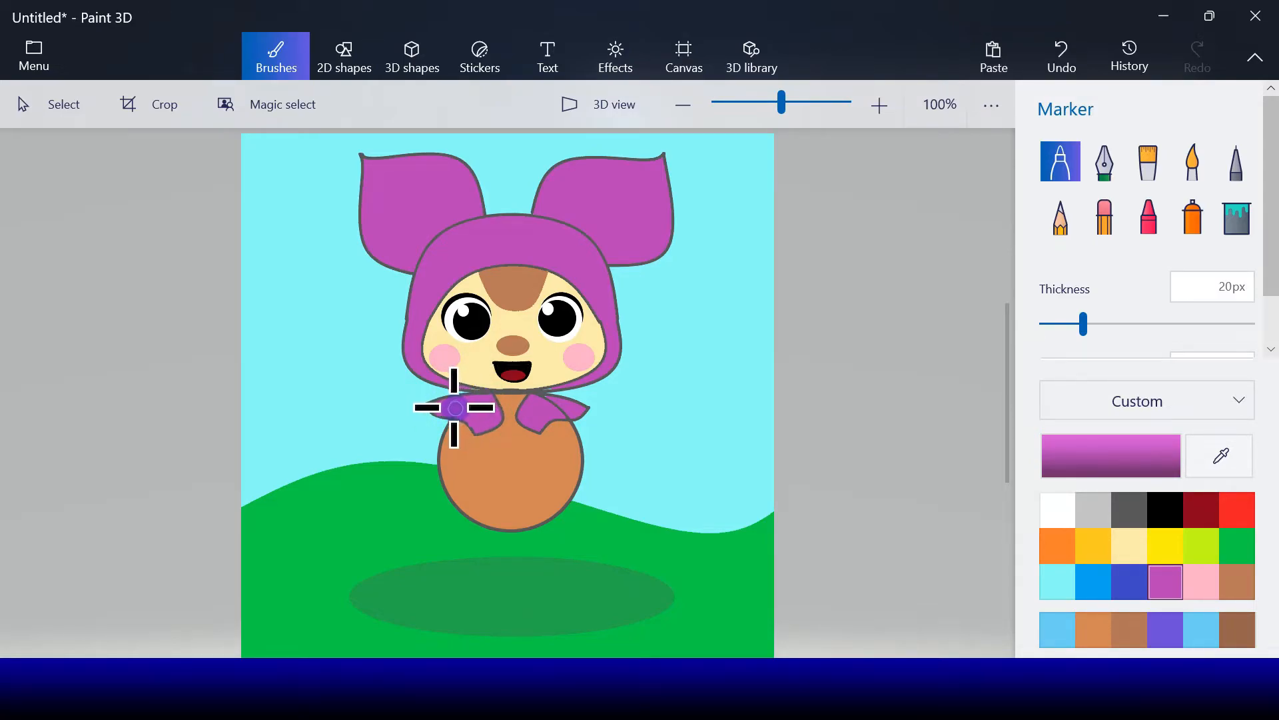
pyautogui.moveTo(455, 409); pyautogui.dragTo(557, 407)
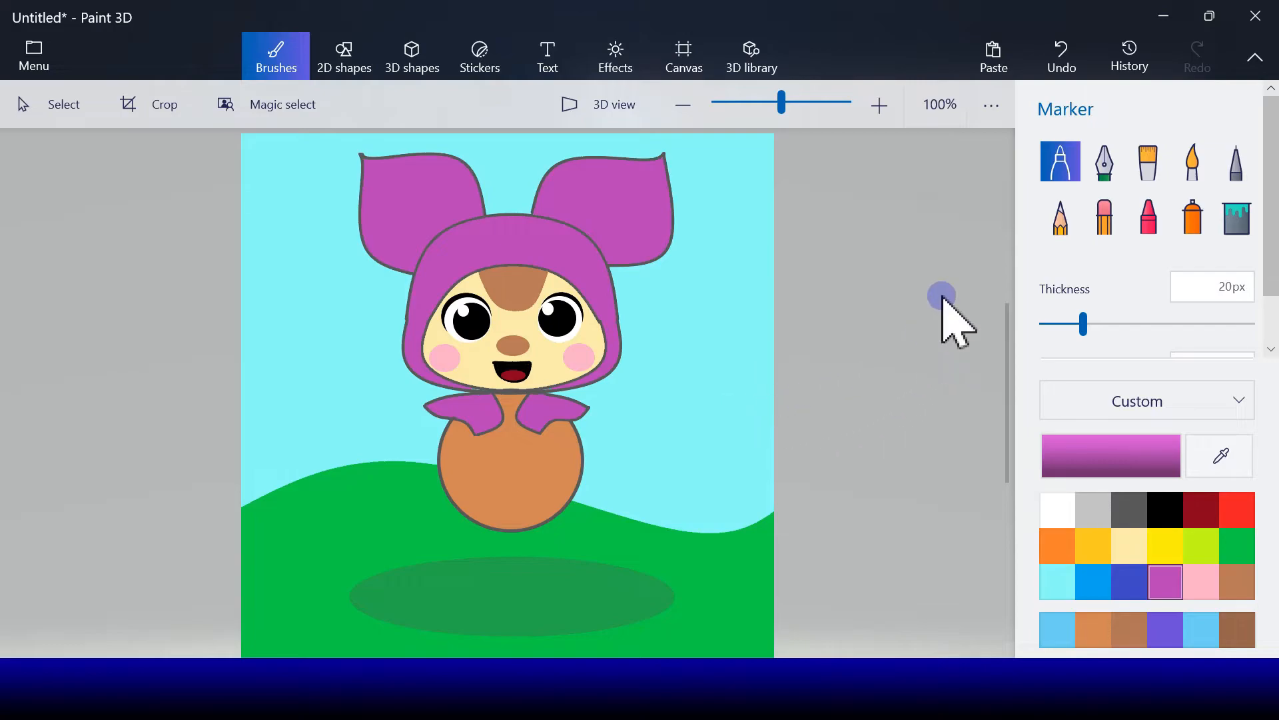
# Draw a small upright brown capsule with a dark gray outline as a thumb and place one on each side of the character
pyautogui.click(361, 65)
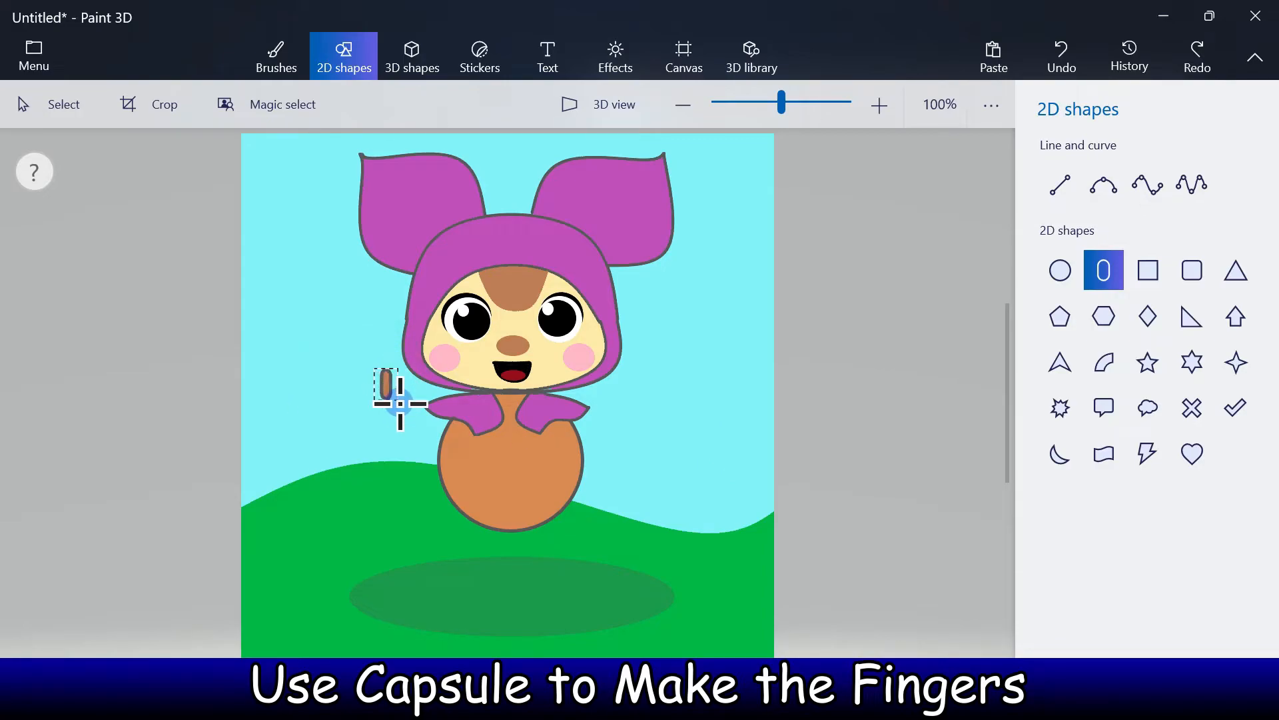
pyautogui.moveTo(407, 405); pyautogui.dragTo(654, 363)
pyautogui.click(571, 369)
# Tilt the brown capsule outward and stamp three fingers beside the thumb on the right side of the character
pyautogui.moveTo(656, 303); pyautogui.dragTo(714, 339)
pyautogui.moveTo(656, 377); pyautogui.dragTo(365, 380)
pyautogui.click(629, 309)
pyautogui.click(640, 325)
pyautogui.click(634, 314)
pyautogui.click(640, 324)
# Rotate the capsule outward the other way and stamp three fingers beside the thumb on the left side of the character
pyautogui.moveTo(422, 342); pyautogui.dragTo(298, 353)
pyautogui.moveTo(366, 389)
pyautogui.mouseDown()
pyautogui.moveTo(351, 370)
pyautogui.moveTo(349, 396)
pyautogui.mouseUp()
pyautogui.click(325, 442)
pyautogui.click(319, 459)
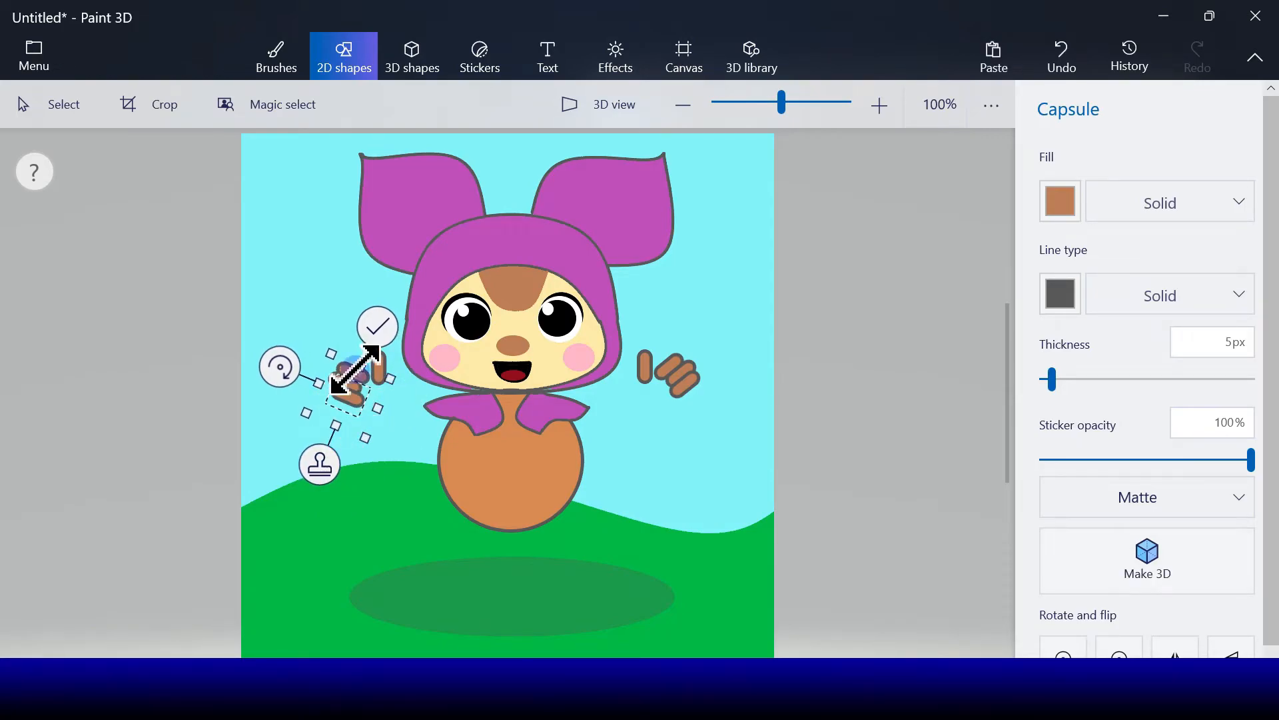
pyautogui.click(378, 326)
# Draw a brown circle with a dark gray outline as the left palm and stamp a matching palm under the right fingers
pyautogui.click(1060, 270)
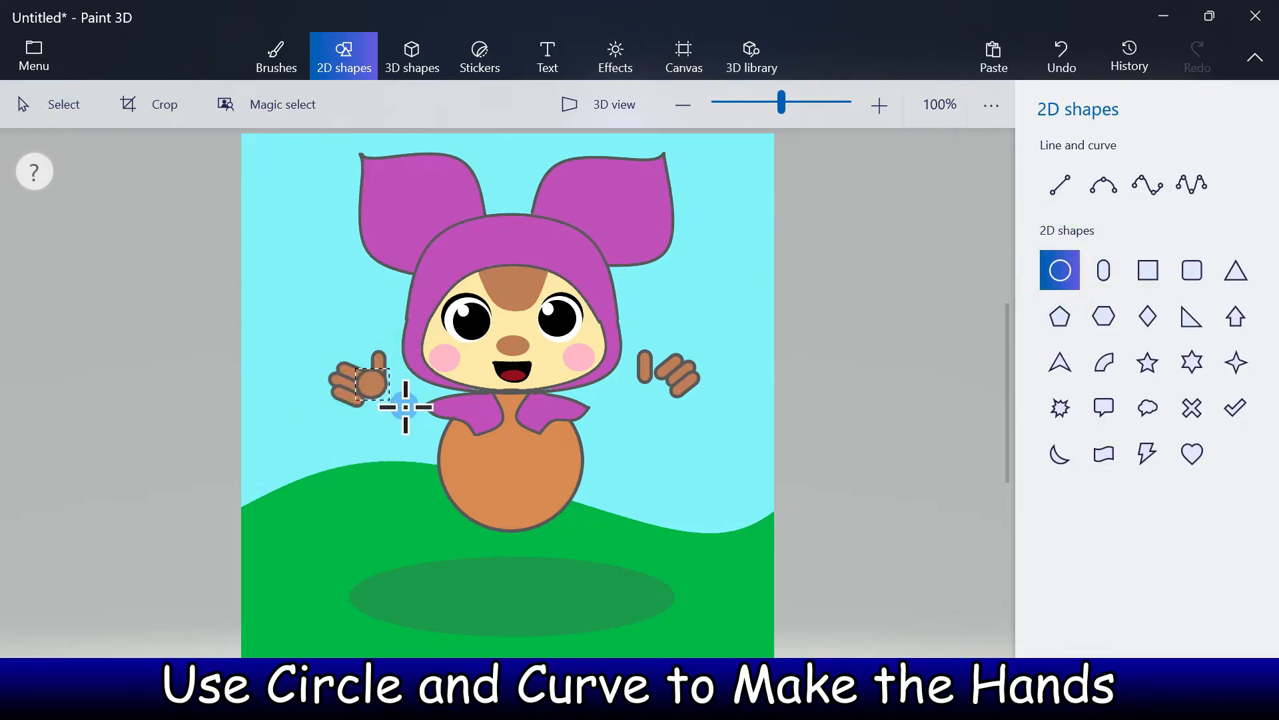
pyautogui.moveTo(405, 418); pyautogui.dragTo(404, 419)
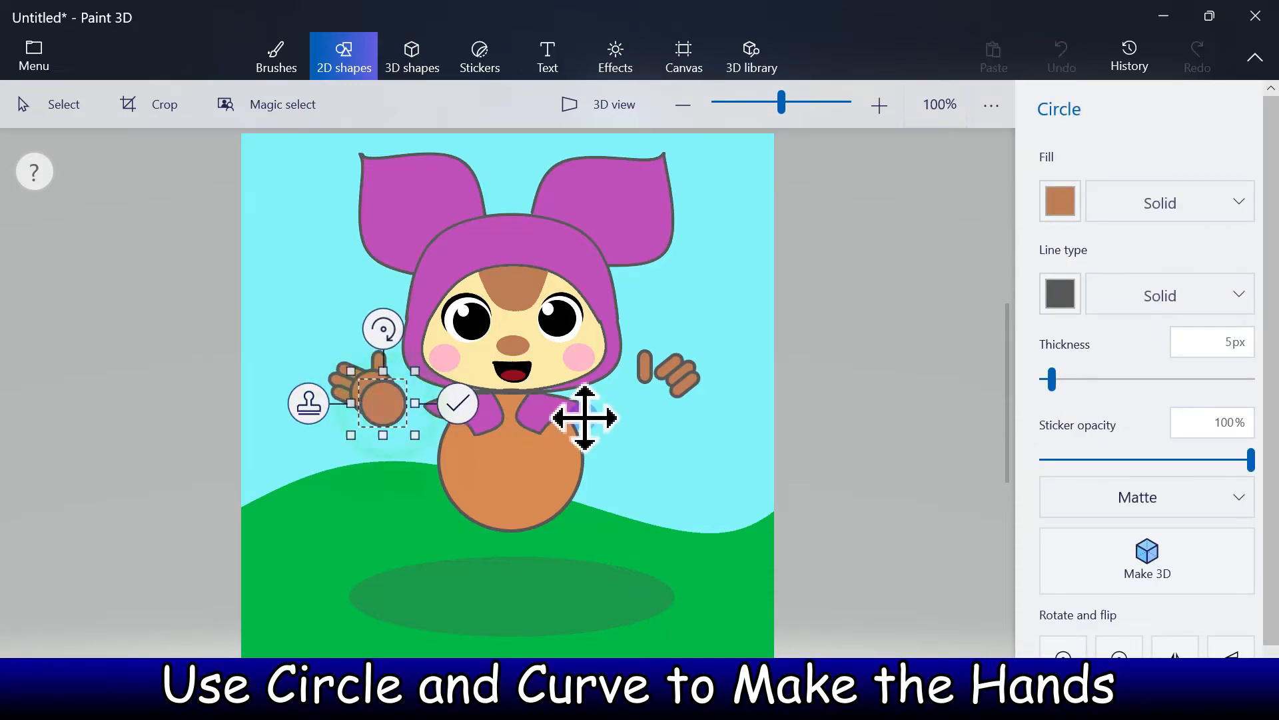
pyautogui.moveTo(376, 395); pyautogui.dragTo(659, 394)
pyautogui.click(728, 394)
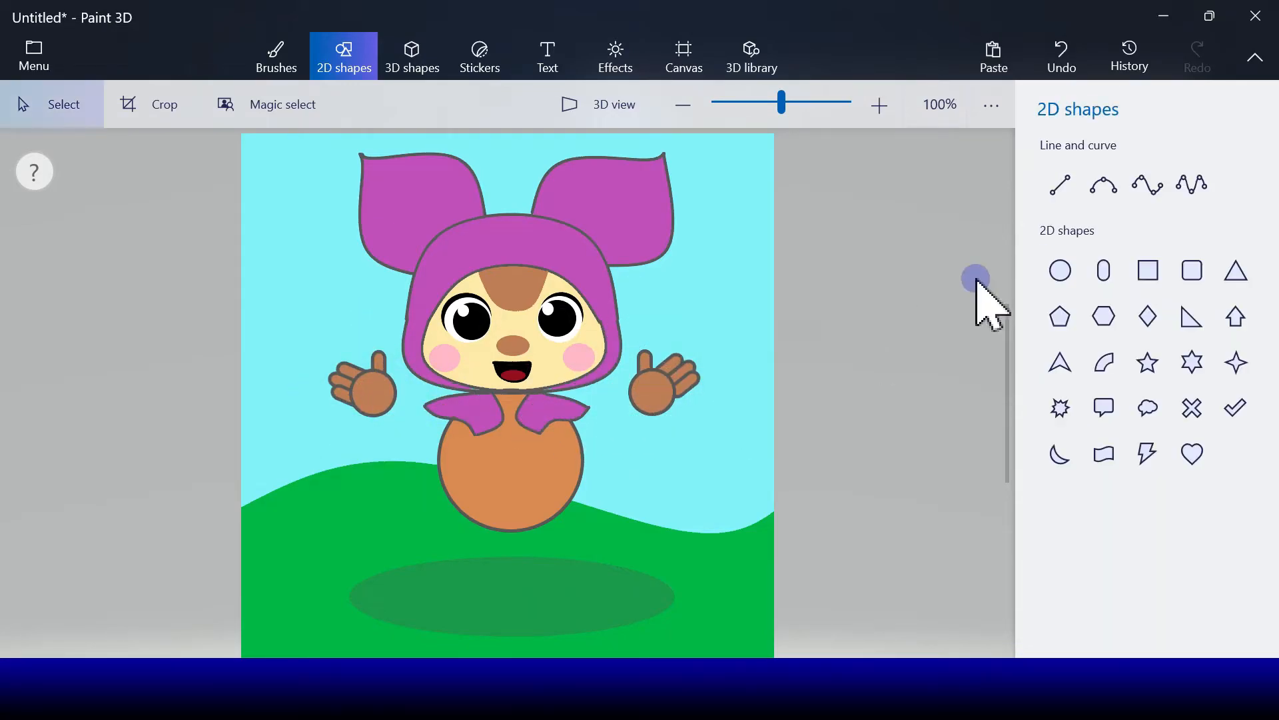
# Draw the left arm's upper edge as a downward-sagging dark gray 3-point curve from the palm to the collar flap's tip
pyautogui.click(1104, 184)
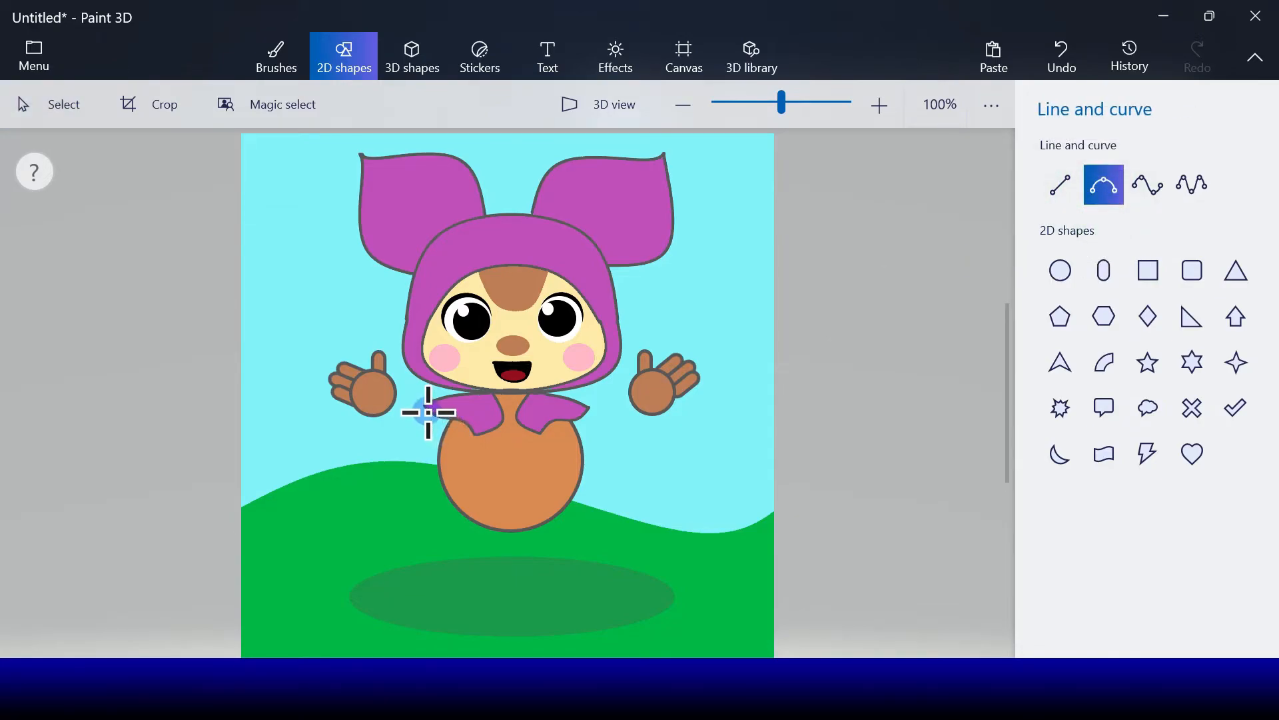
pyautogui.moveTo(398, 403); pyautogui.dragTo(409, 412)
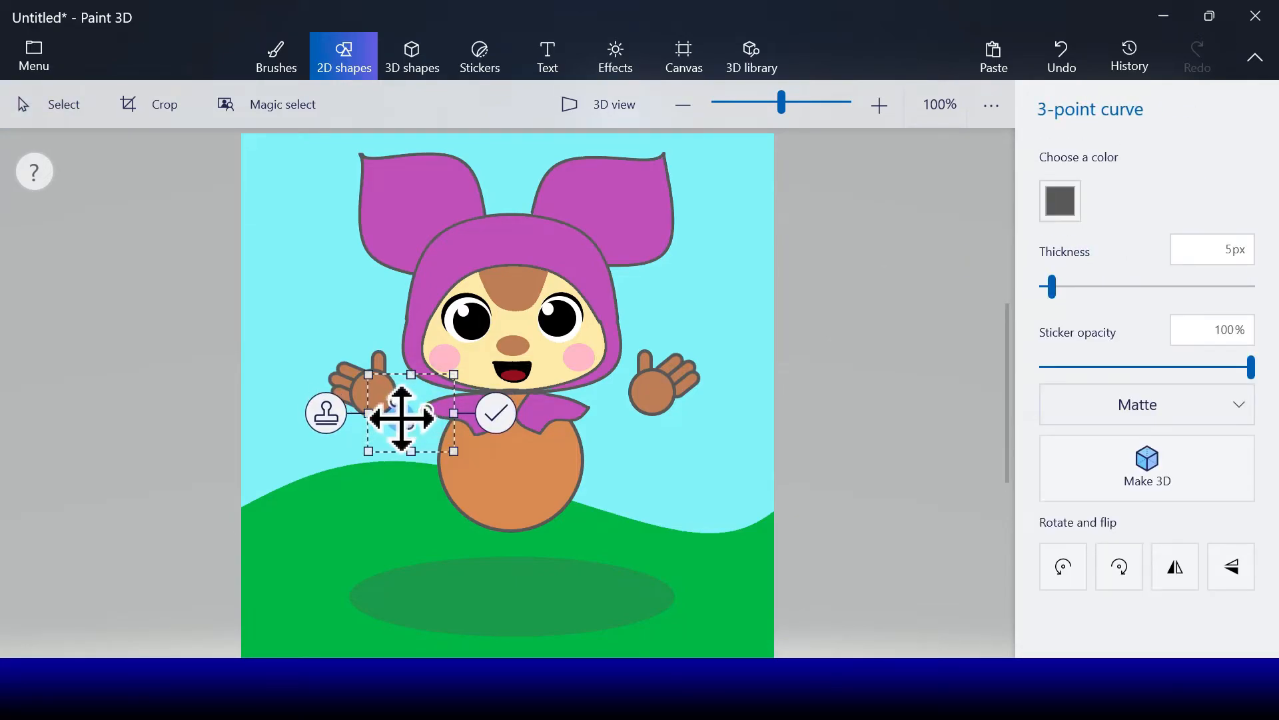
pyautogui.click(496, 413)
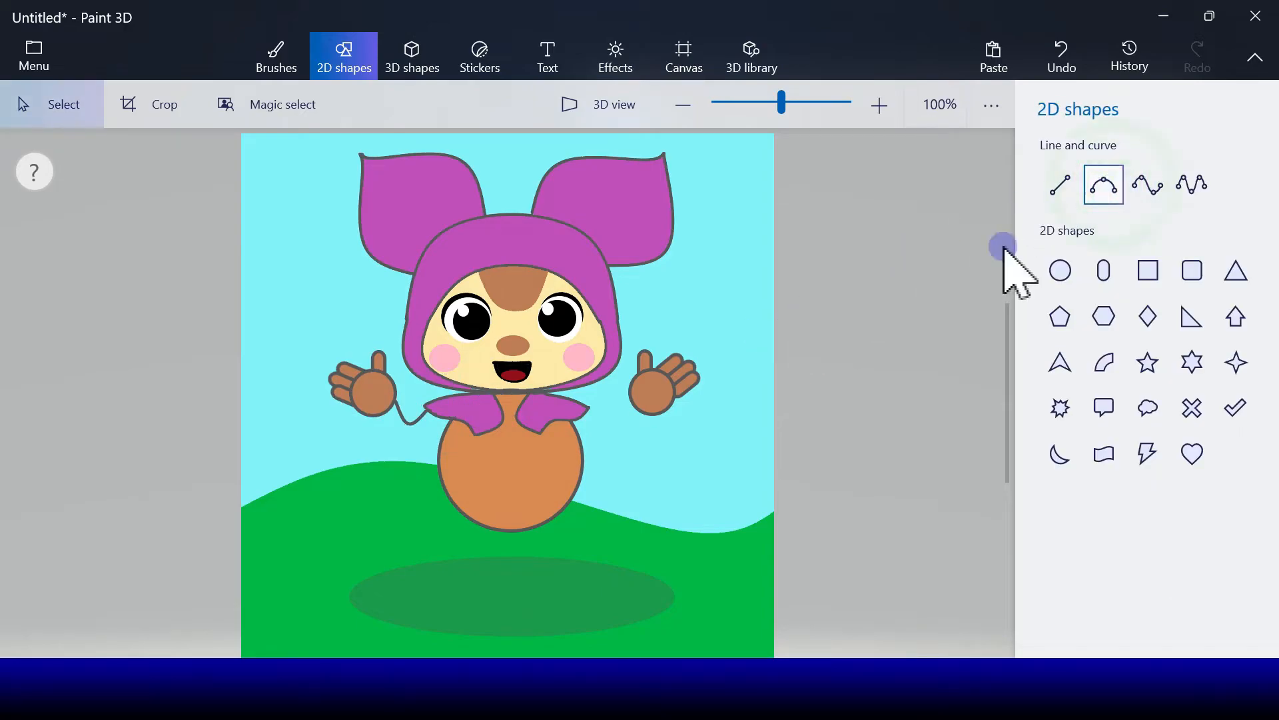
pyautogui.click(1104, 185)
pyautogui.moveTo(449, 422); pyautogui.dragTo(378, 414)
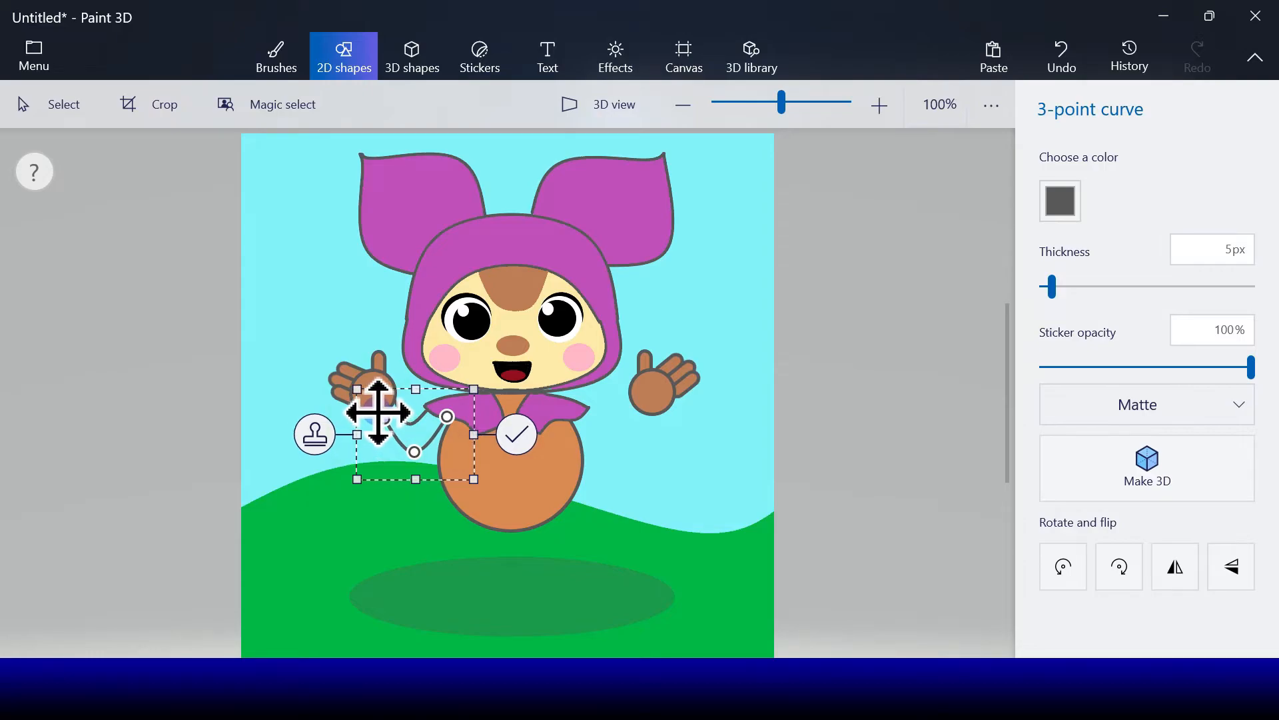
pyautogui.click(516, 440)
pyautogui.click(1073, 63)
# Draw the left arm's lower edge as a sagging dark gray 3-point curve between the body and the palm
pyautogui.click(1114, 181)
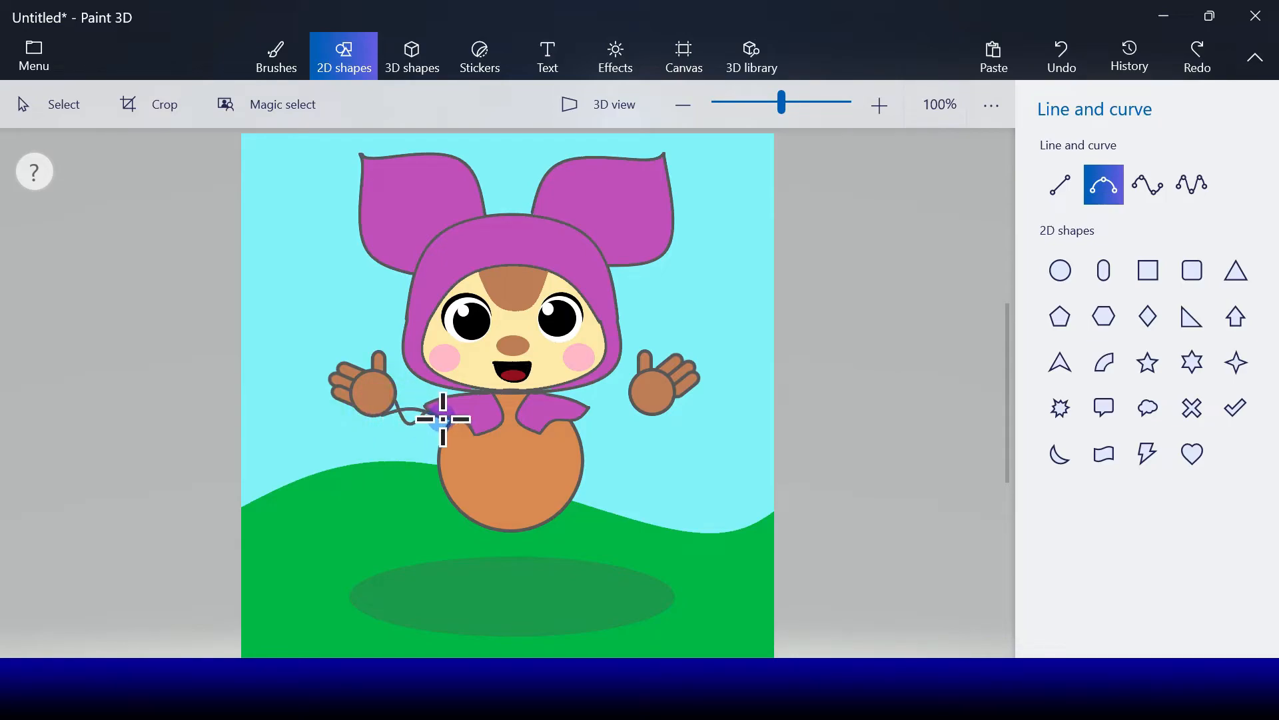
pyautogui.moveTo(450, 422); pyautogui.dragTo(406, 446)
pyautogui.click(518, 433)
# Draw the right arm's upper and lower edges as sagging dark gray 3-point curves between the right palm and the shoulder
pyautogui.click(1104, 184)
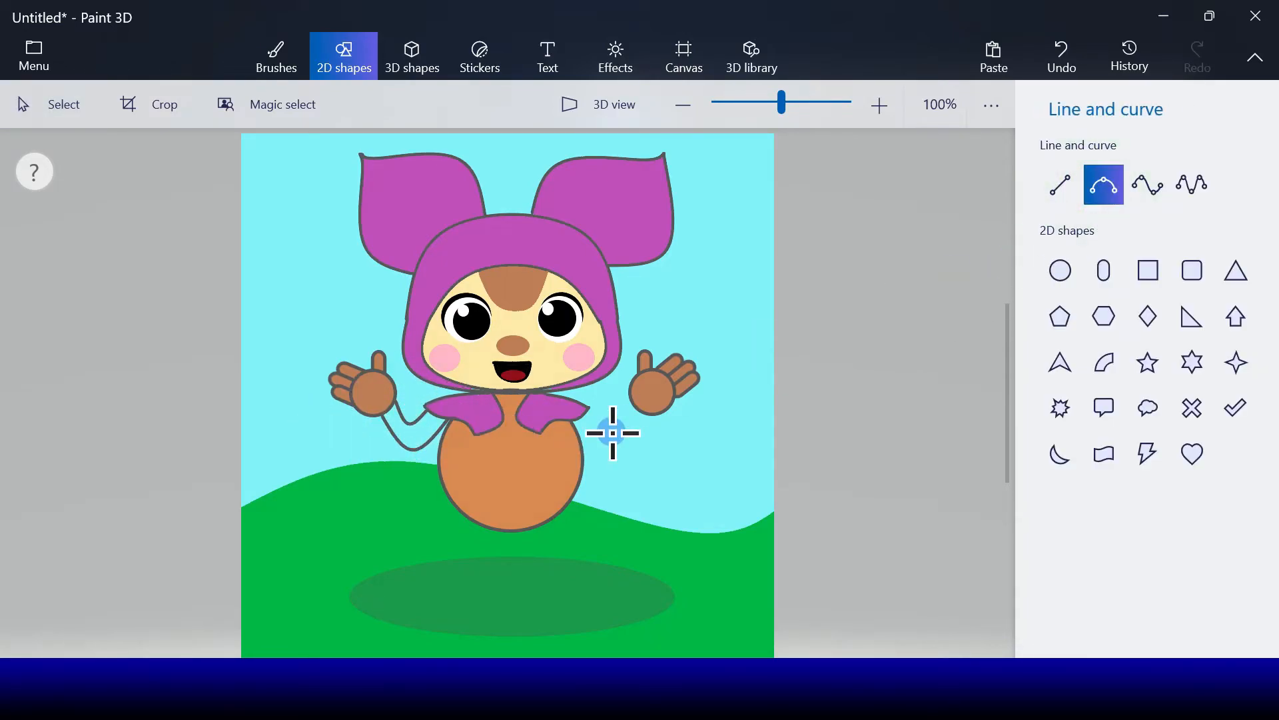
pyautogui.moveTo(630, 416); pyautogui.dragTo(593, 430)
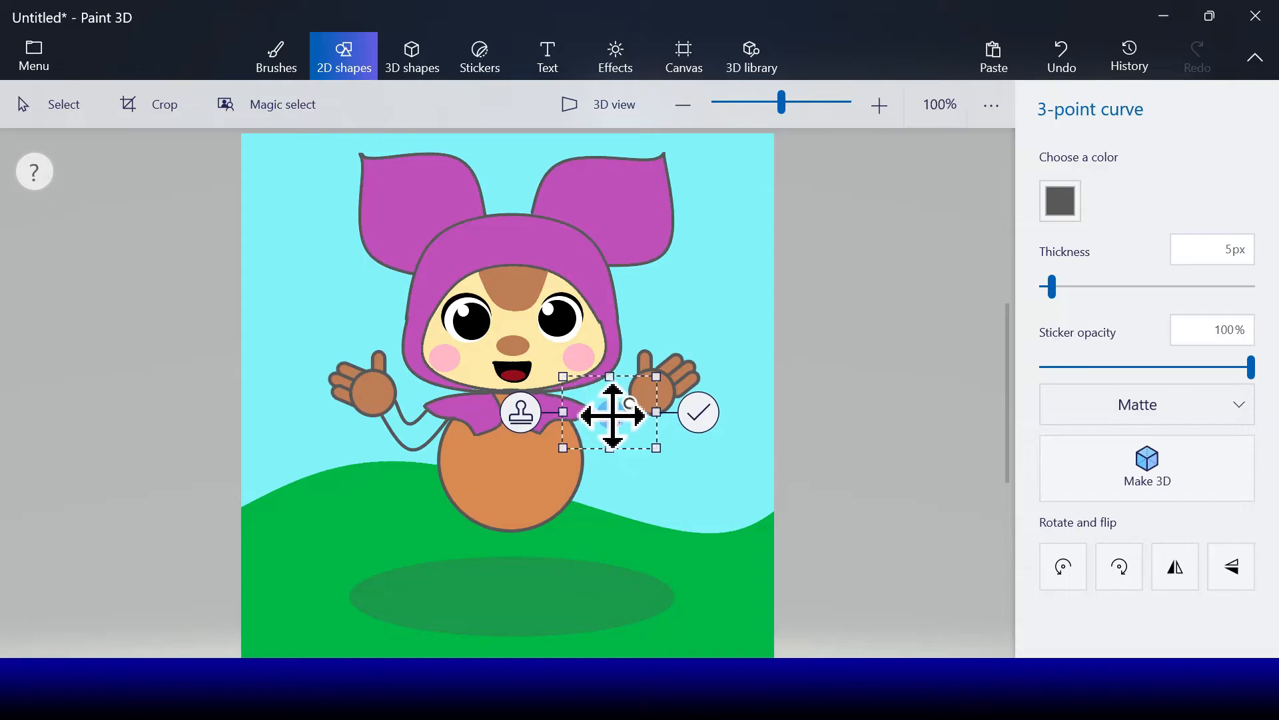
pyautogui.click(699, 415)
pyautogui.click(1103, 183)
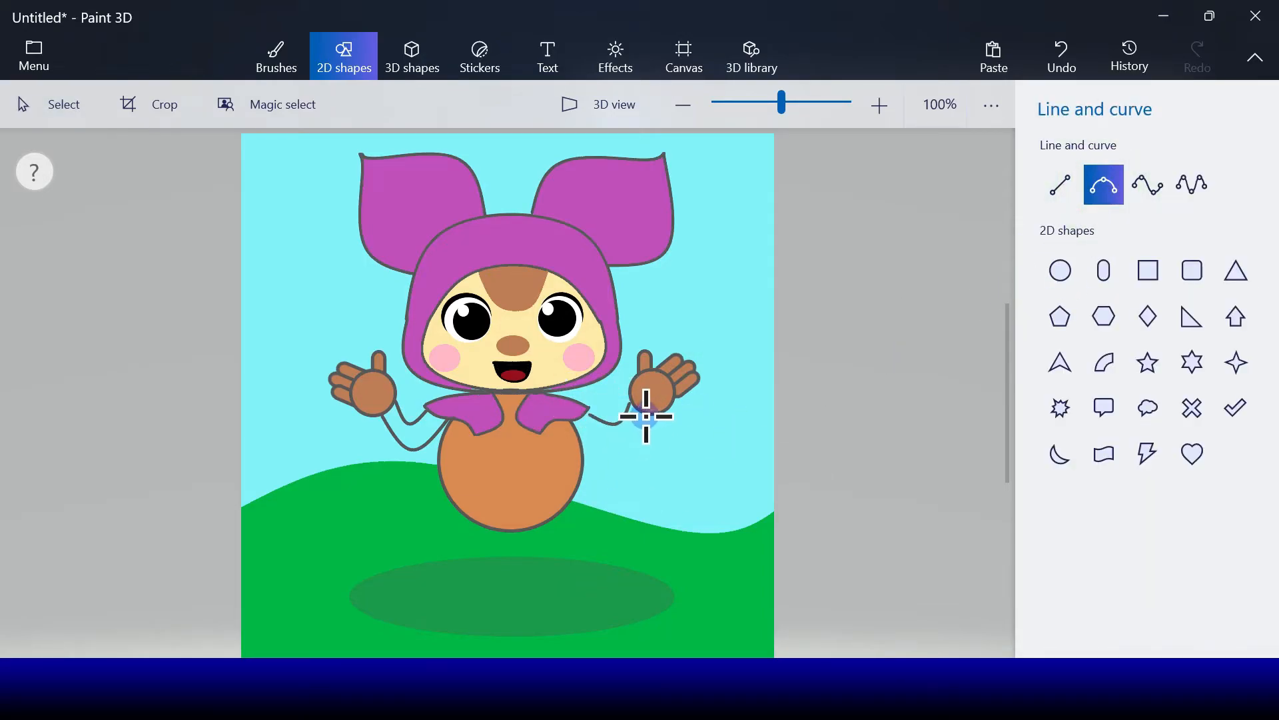
pyautogui.moveTo(616, 470)
pyautogui.mouseDown()
pyautogui.moveTo(565, 415)
pyautogui.moveTo(609, 439)
pyautogui.mouseUp()
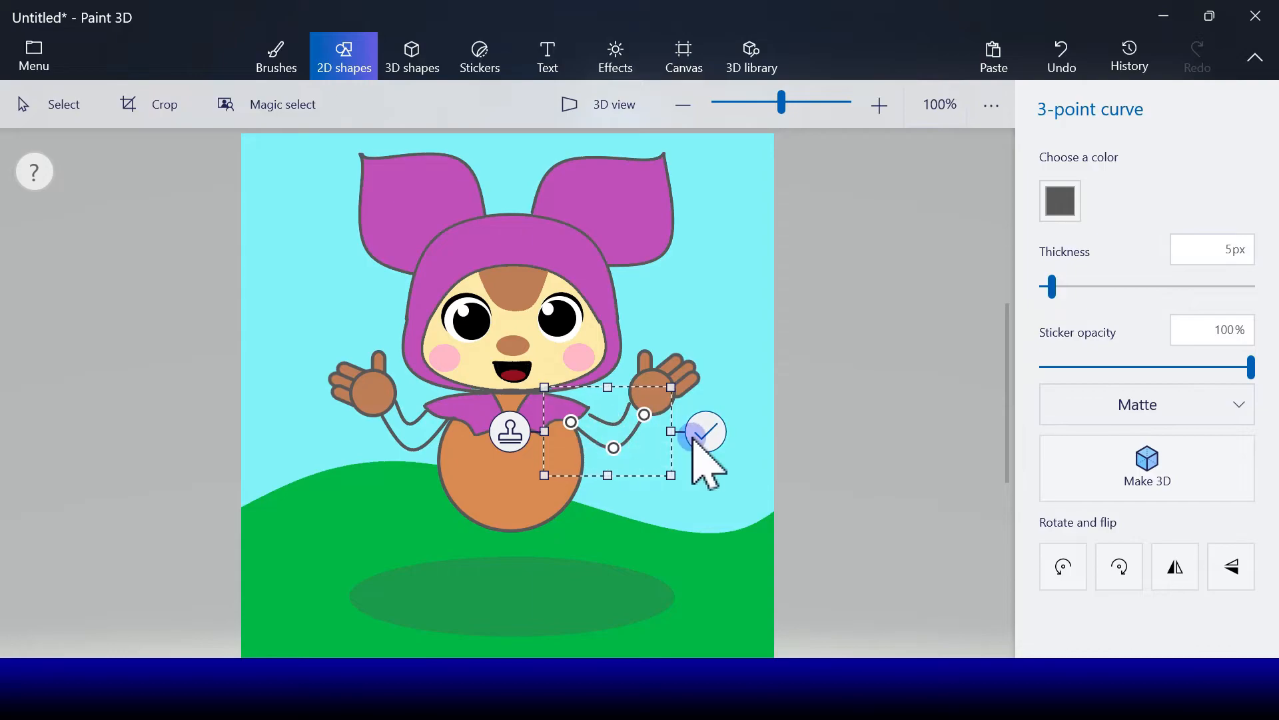
pyautogui.click(694, 438)
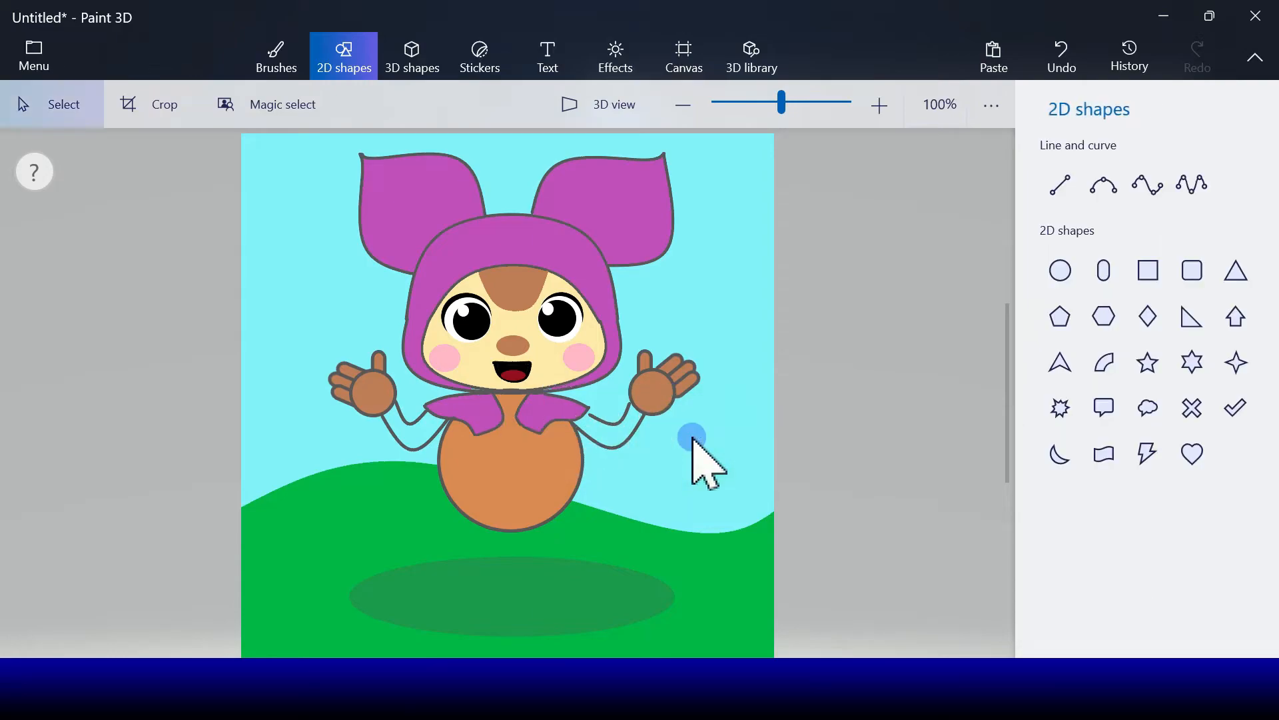
# Close the outline gap at the right collar flap's tip with a 5 px dark gray Marker
pyautogui.click(279, 65)
pyautogui.click(1136, 510)
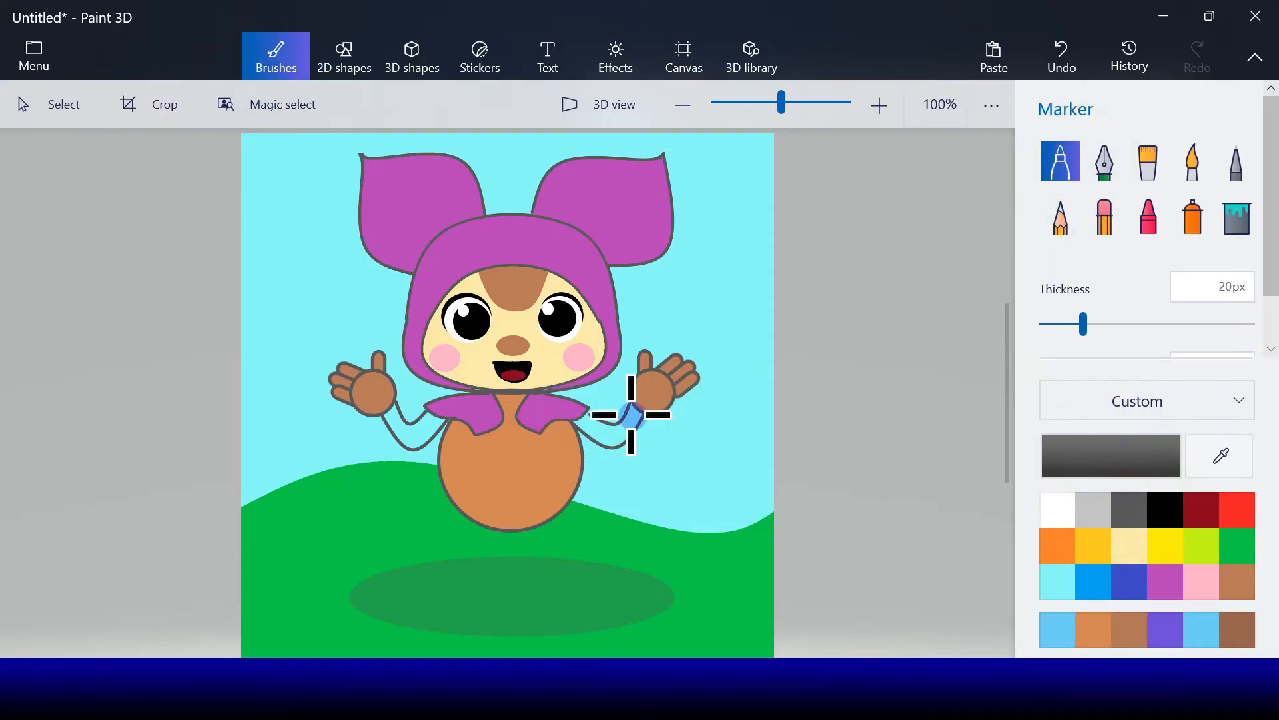
pyautogui.click(1053, 325)
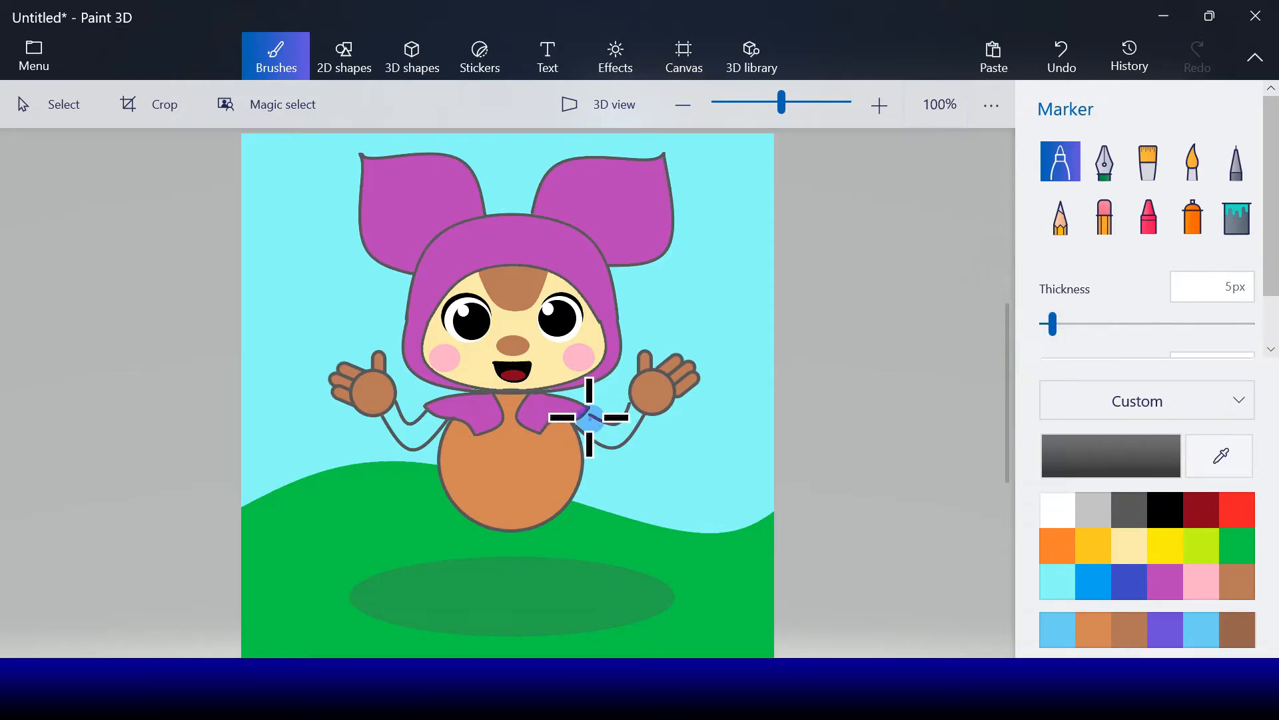
pyautogui.moveTo(589, 415); pyautogui.dragTo(587, 413)
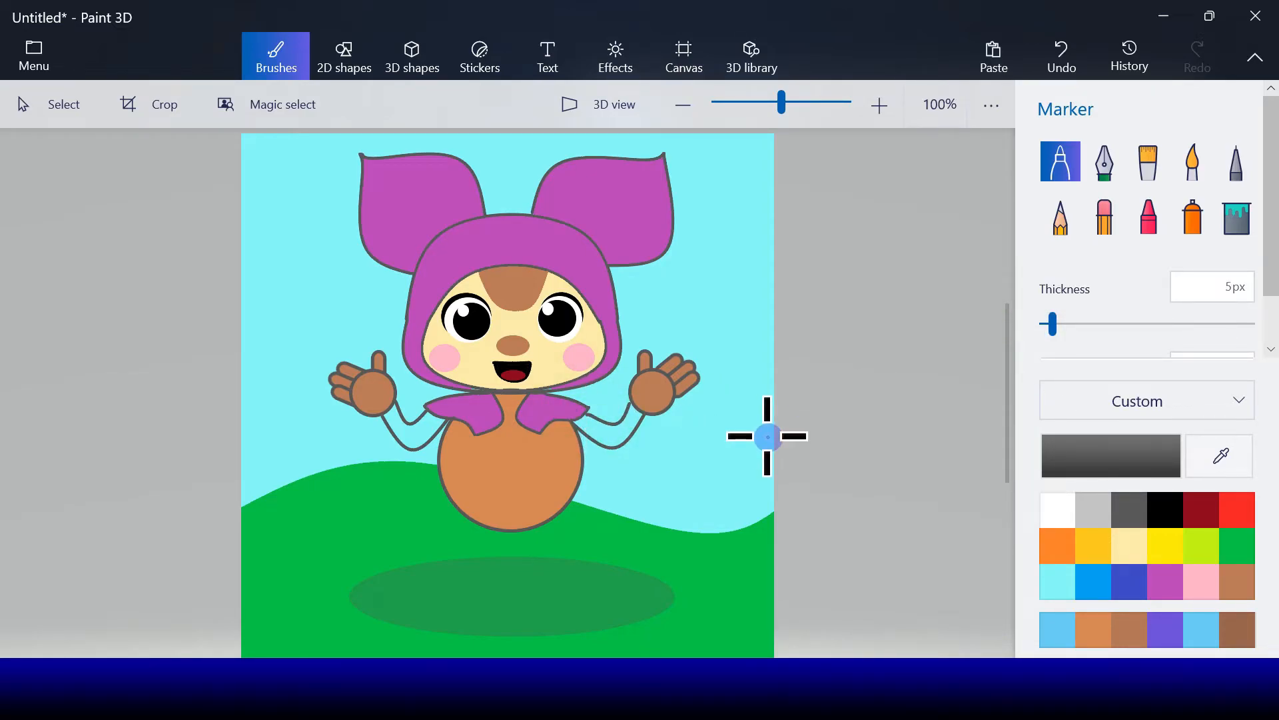
# Fill both arms with the same brown as the hands
pyautogui.click(1237, 217)
pyautogui.click(1228, 582)
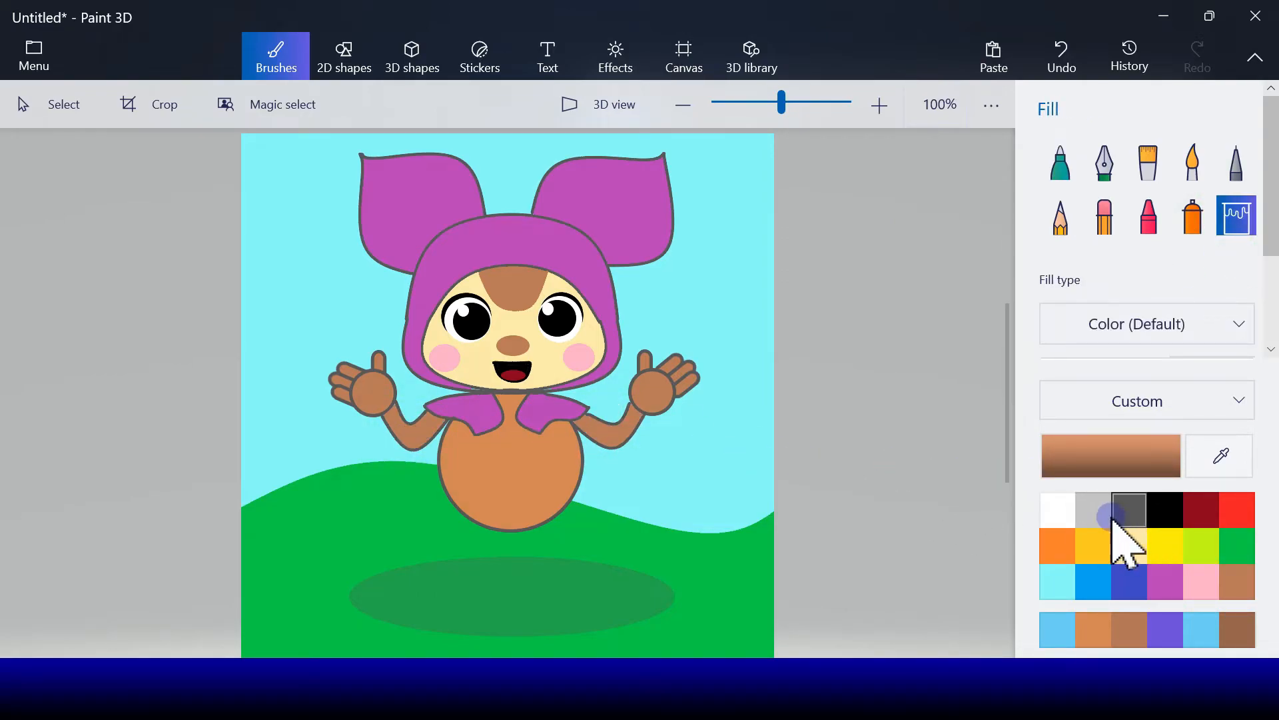
# Paint over the outlines separating the fingers and thumbs from both palms with a 10 px brown Marker
pyautogui.click(1060, 163)
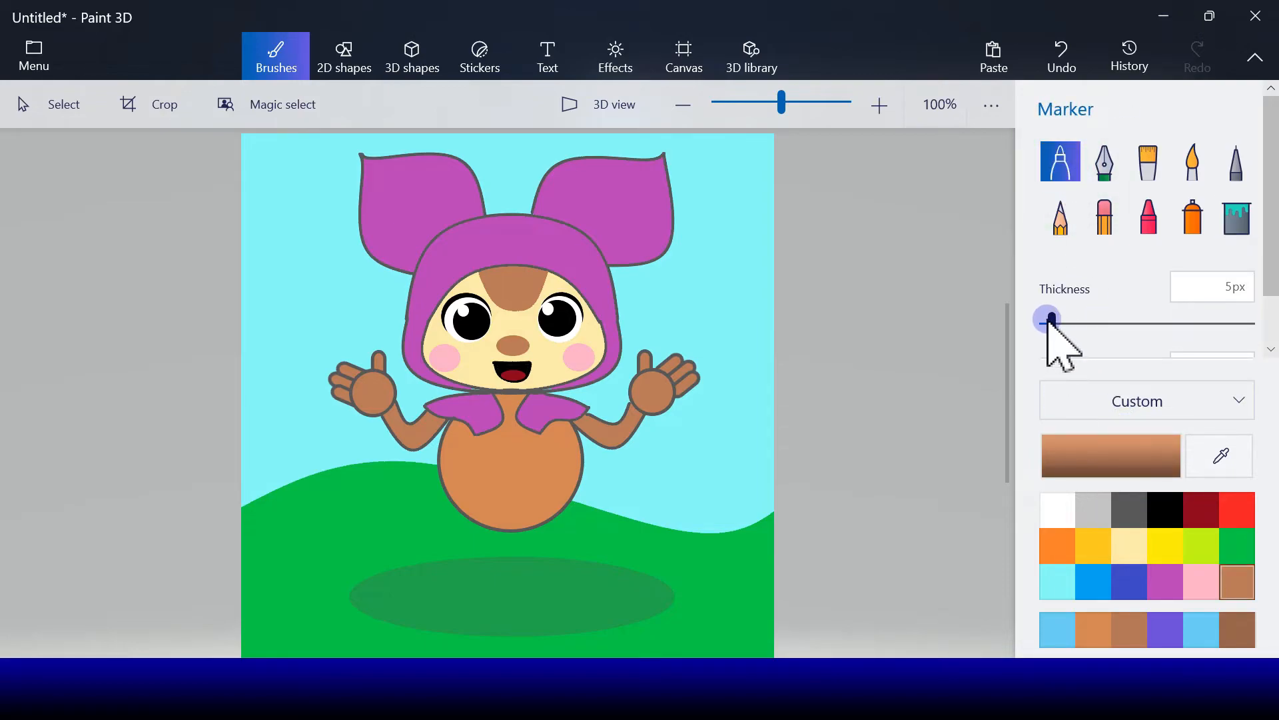
pyautogui.moveTo(1051, 325); pyautogui.dragTo(1062, 325)
pyautogui.moveTo(355, 374)
pyautogui.mouseDown()
pyautogui.moveTo(354, 389)
pyautogui.moveTo(368, 375)
pyautogui.mouseUp()
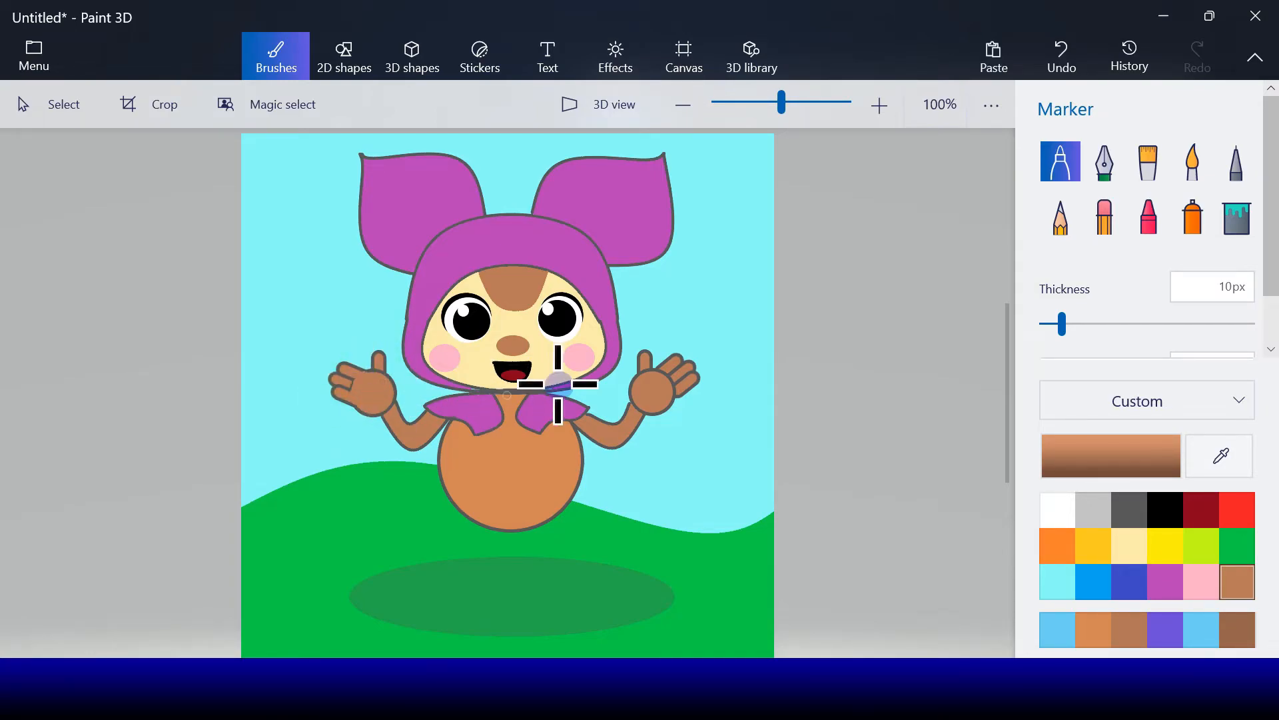
pyautogui.moveTo(658, 371); pyautogui.dragTo(671, 392)
pyautogui.click(1070, 52)
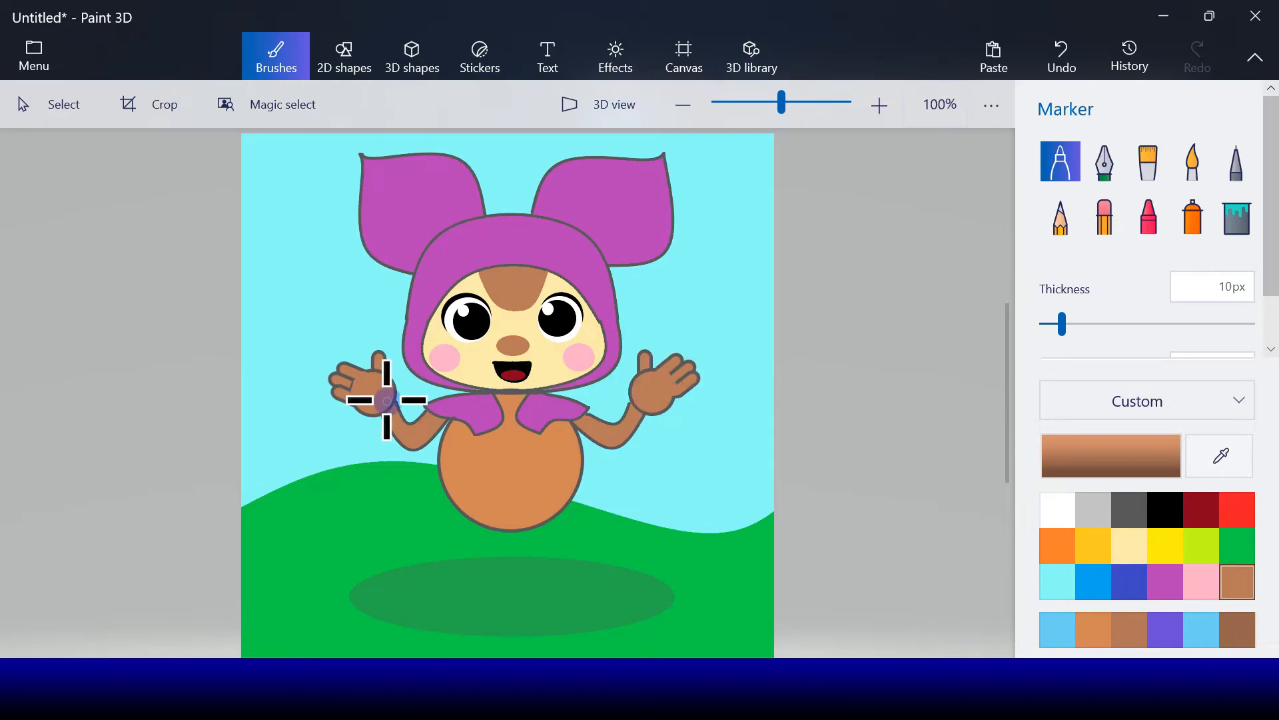
pyautogui.moveTo(374, 368); pyautogui.dragTo(382, 373)
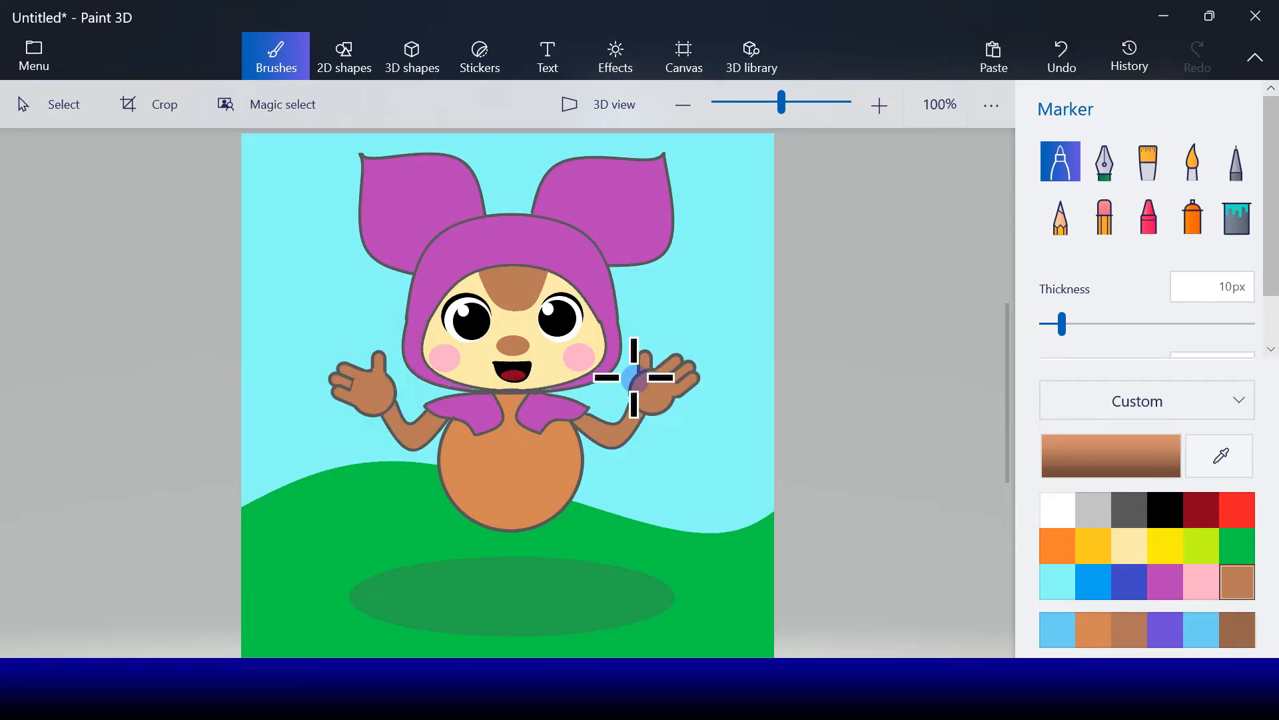
pyautogui.moveTo(642, 366); pyautogui.dragTo(671, 393)
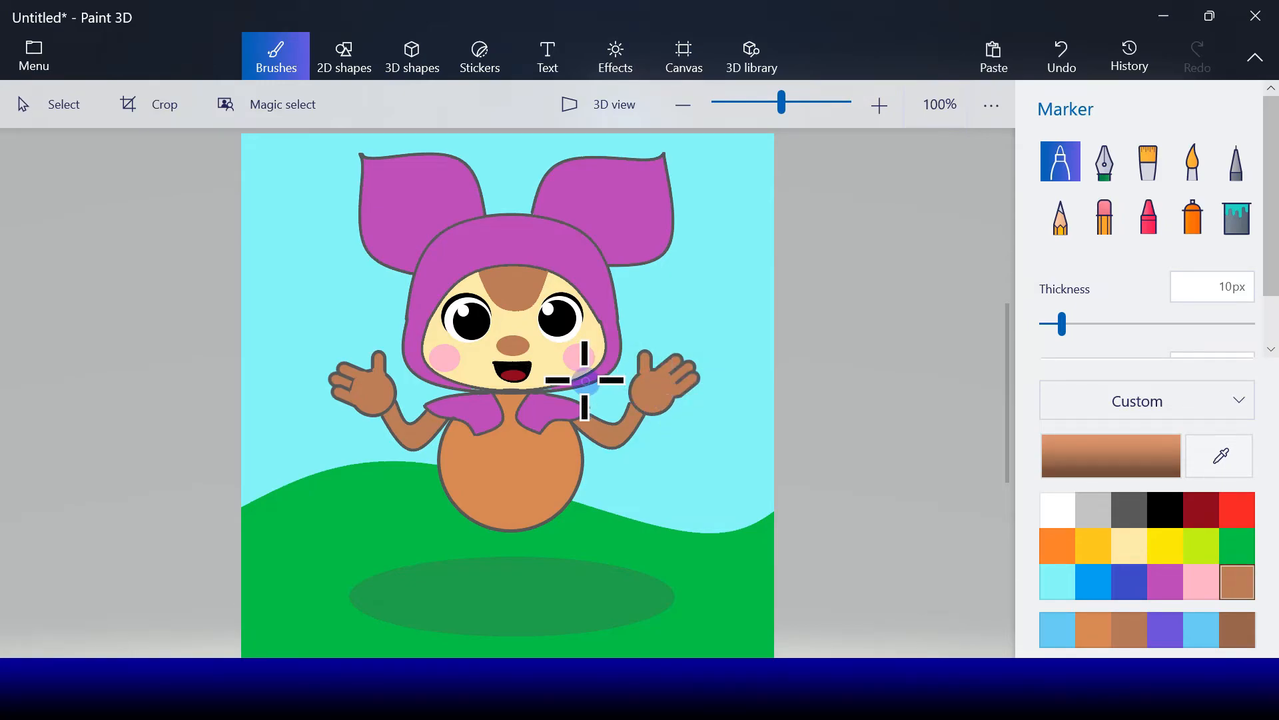
# Draw the left foot as a brown ellipse with a 5 px dark gray outline on the shadow, tilted counterclockwise and shortened
pyautogui.click(345, 49)
pyautogui.click(1060, 270)
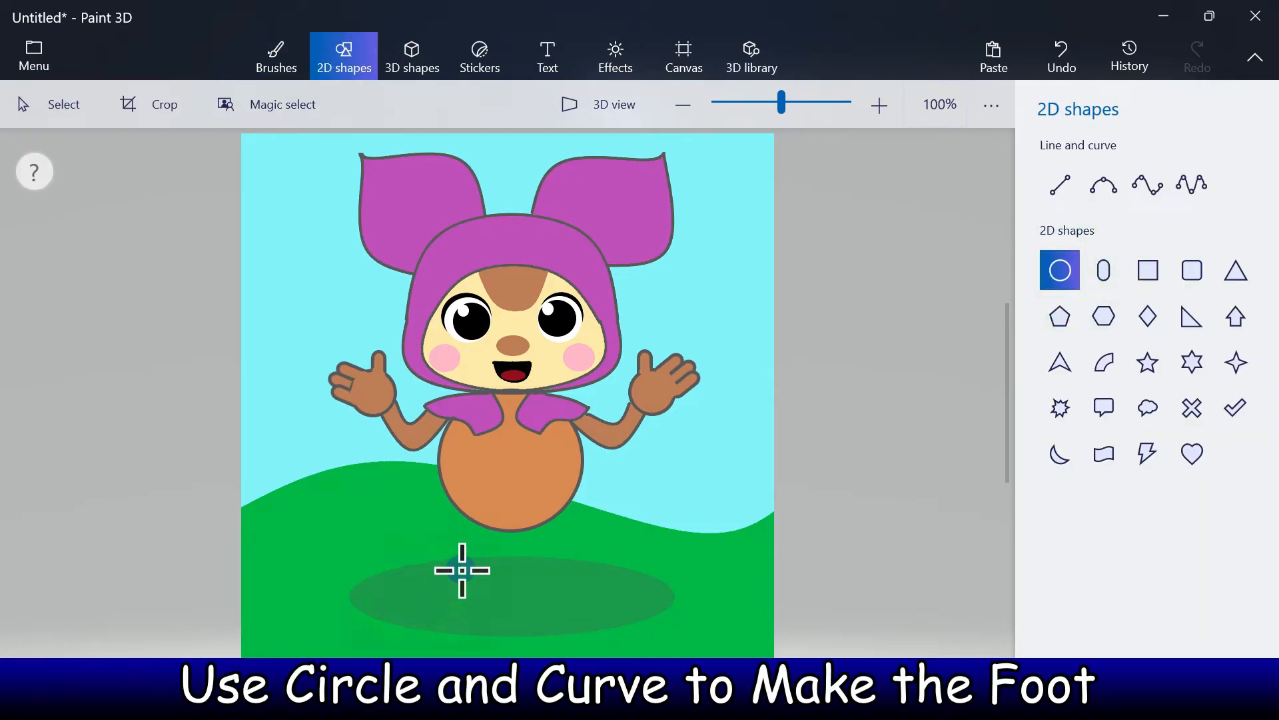
pyautogui.moveTo(411, 590); pyautogui.dragTo(509, 622)
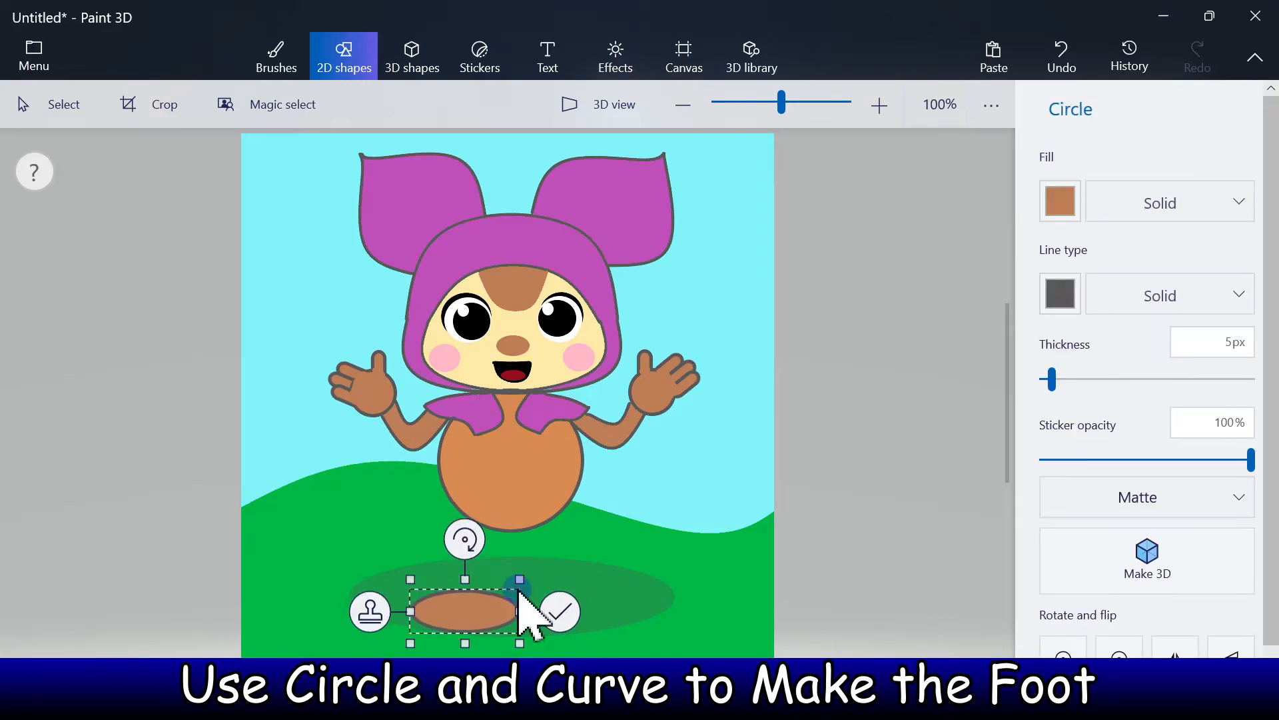
pyautogui.moveTo(467, 533); pyautogui.dragTo(450, 533)
pyautogui.moveTo(480, 600); pyautogui.dragTo(452, 580)
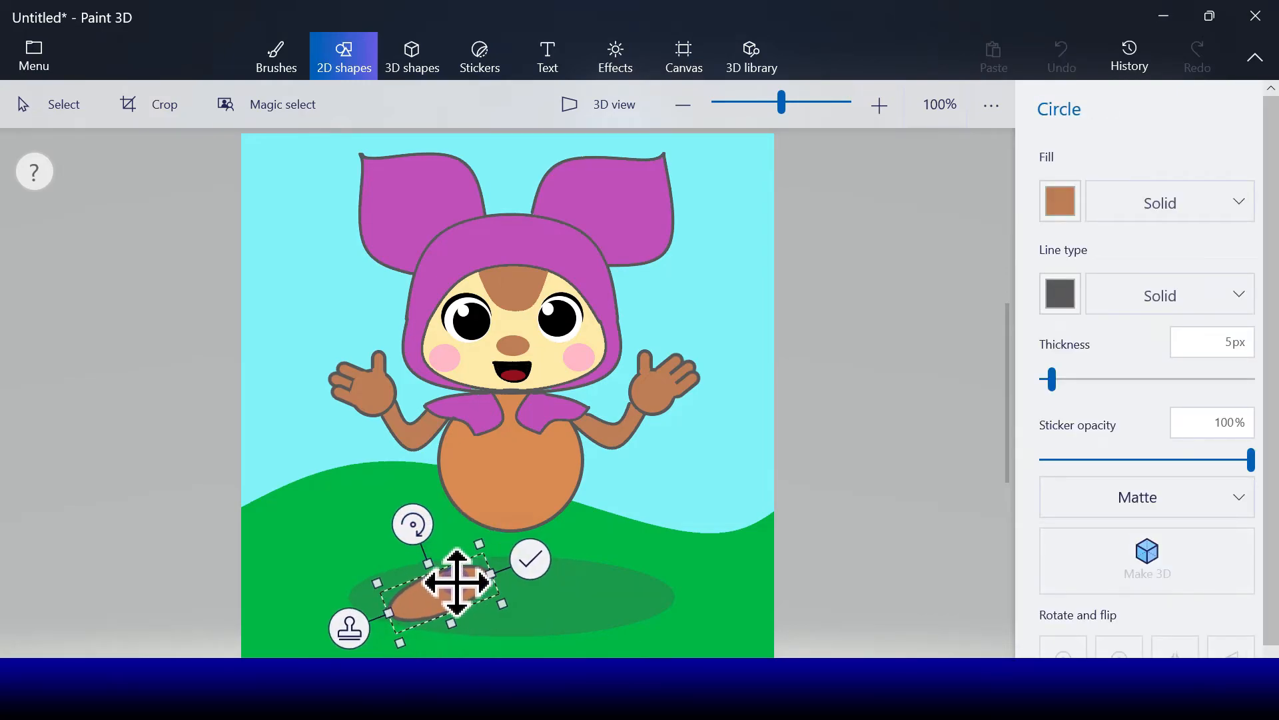
pyautogui.moveTo(397, 613); pyautogui.dragTo(433, 600)
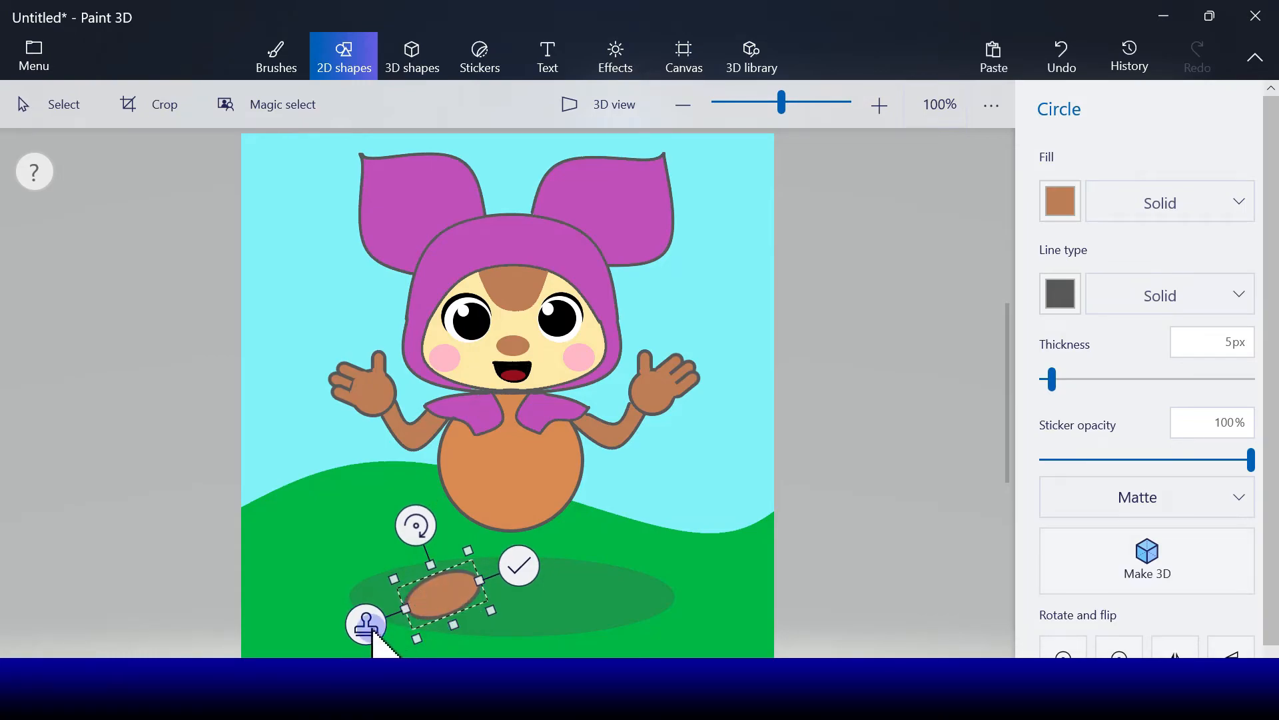
# Stamp a copy of the foot, rotate the ellipse to slant down to the right, and place it as the right foot
pyautogui.moveTo(416, 526); pyautogui.dragTo(513, 563)
pyautogui.moveTo(450, 595); pyautogui.dragTo(565, 598)
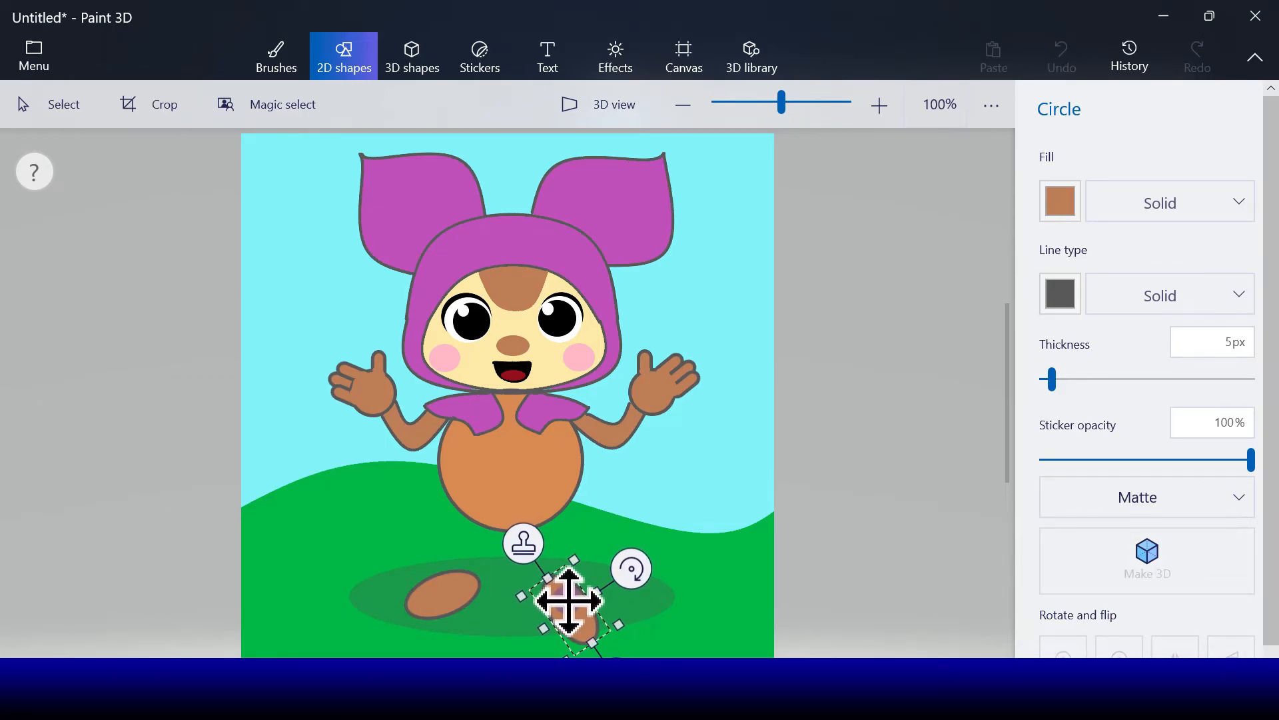
pyautogui.click(719, 628)
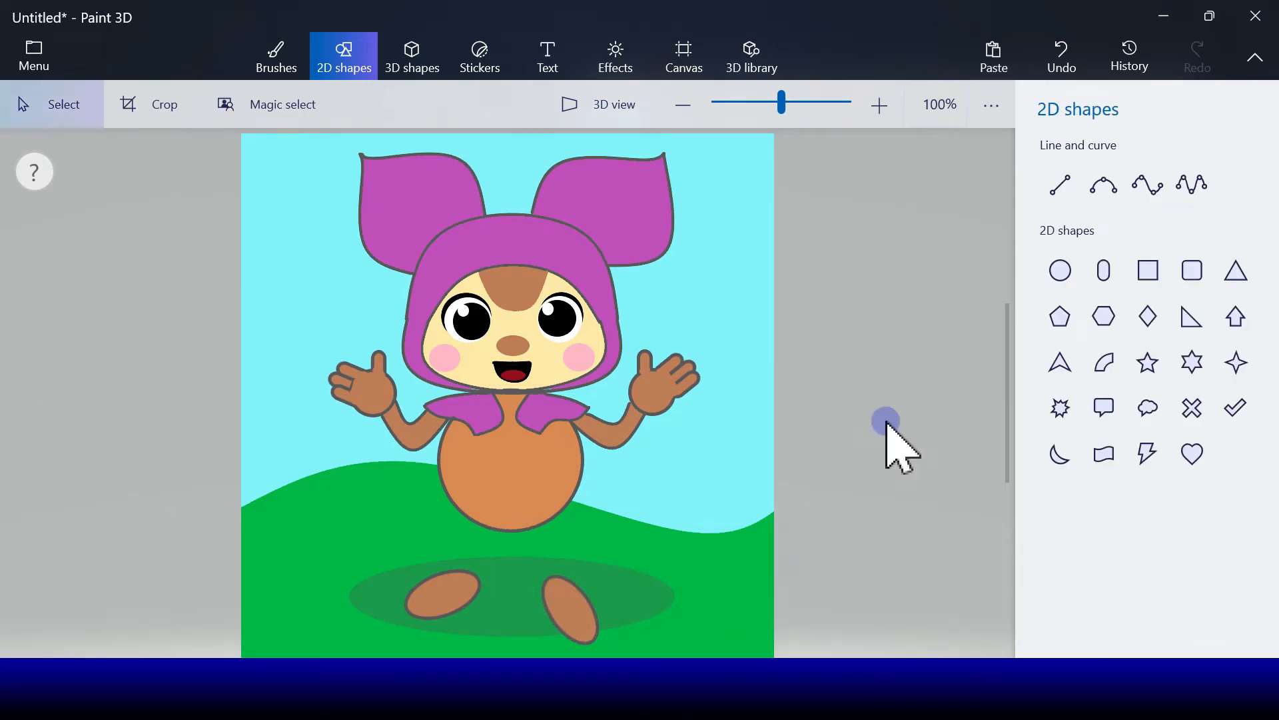
# Draw the inner edges of both legs as 5 px dark gray 3-point curves from the body's underside to the feet
pyautogui.click(1103, 184)
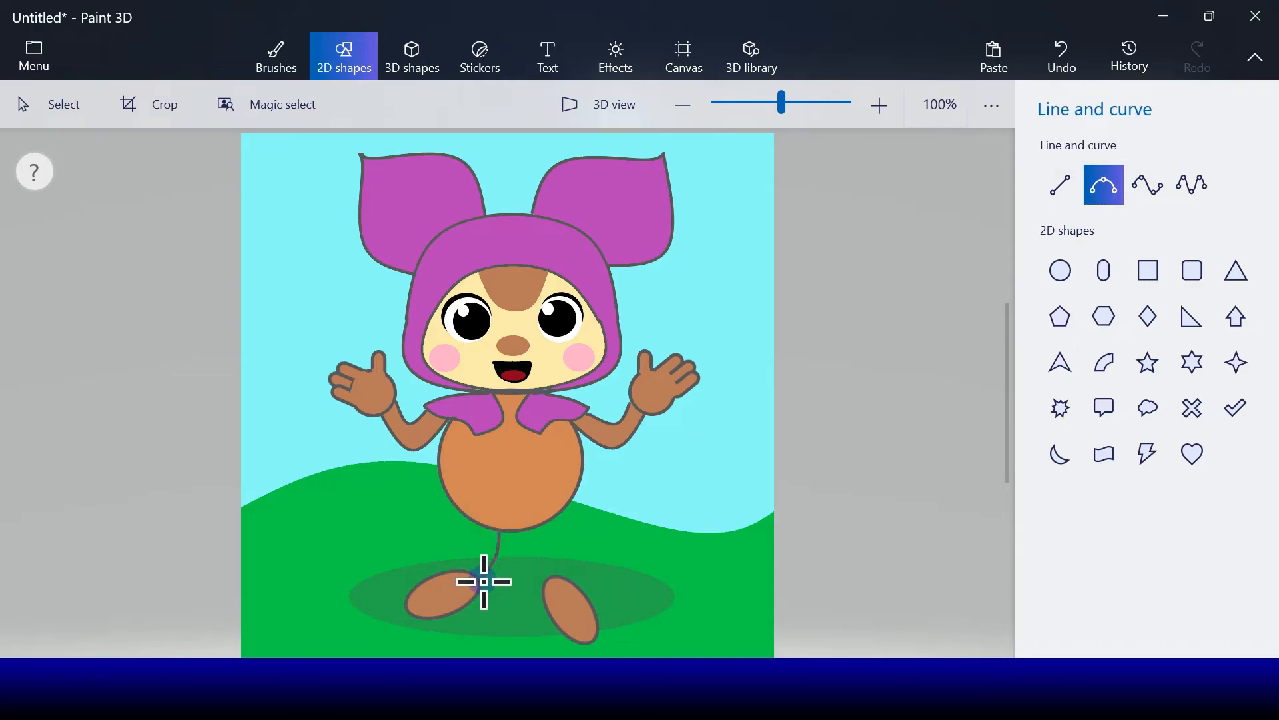
pyautogui.moveTo(484, 580); pyautogui.dragTo(482, 579)
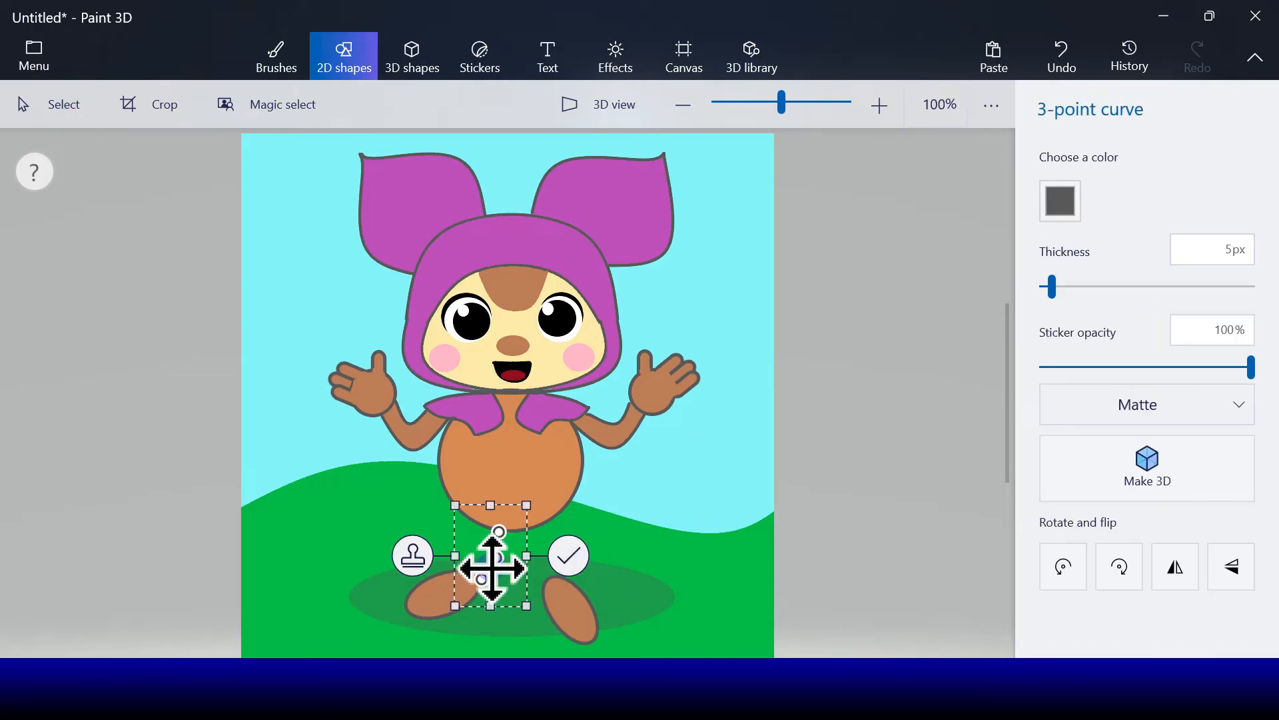
pyautogui.click(575, 555)
pyautogui.click(1102, 187)
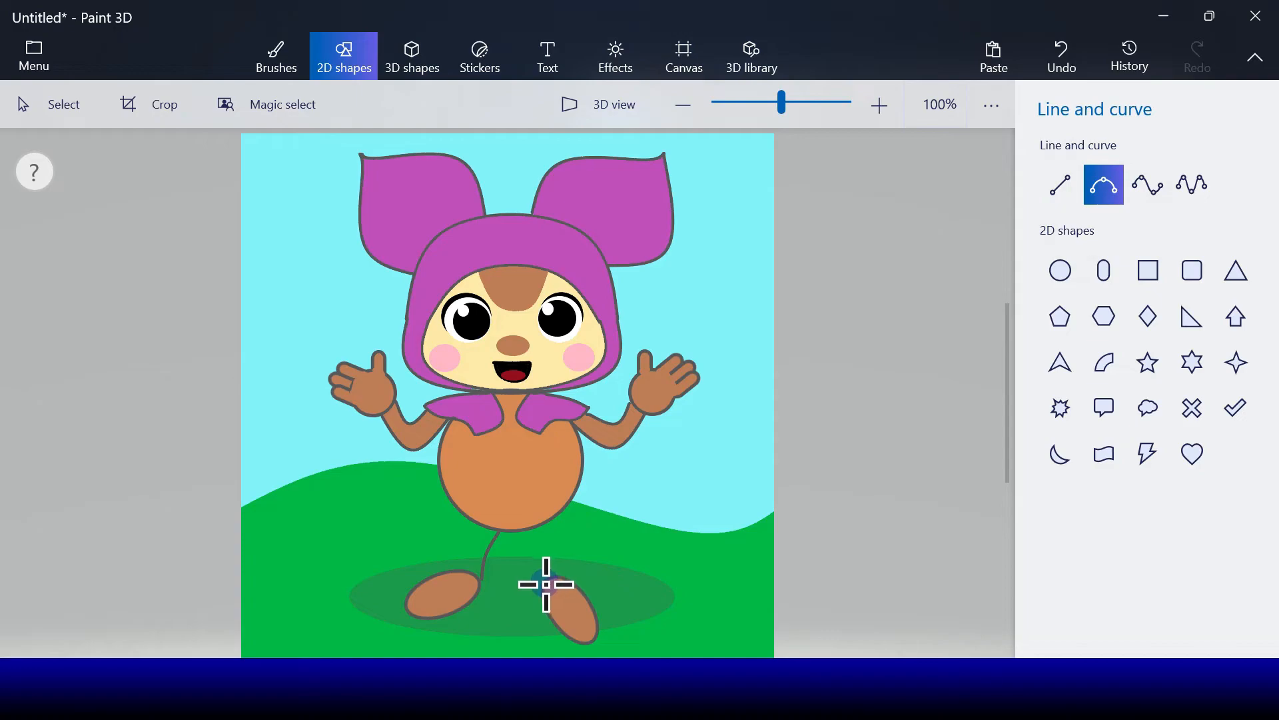
pyautogui.moveTo(522, 533); pyautogui.dragTo(523, 534)
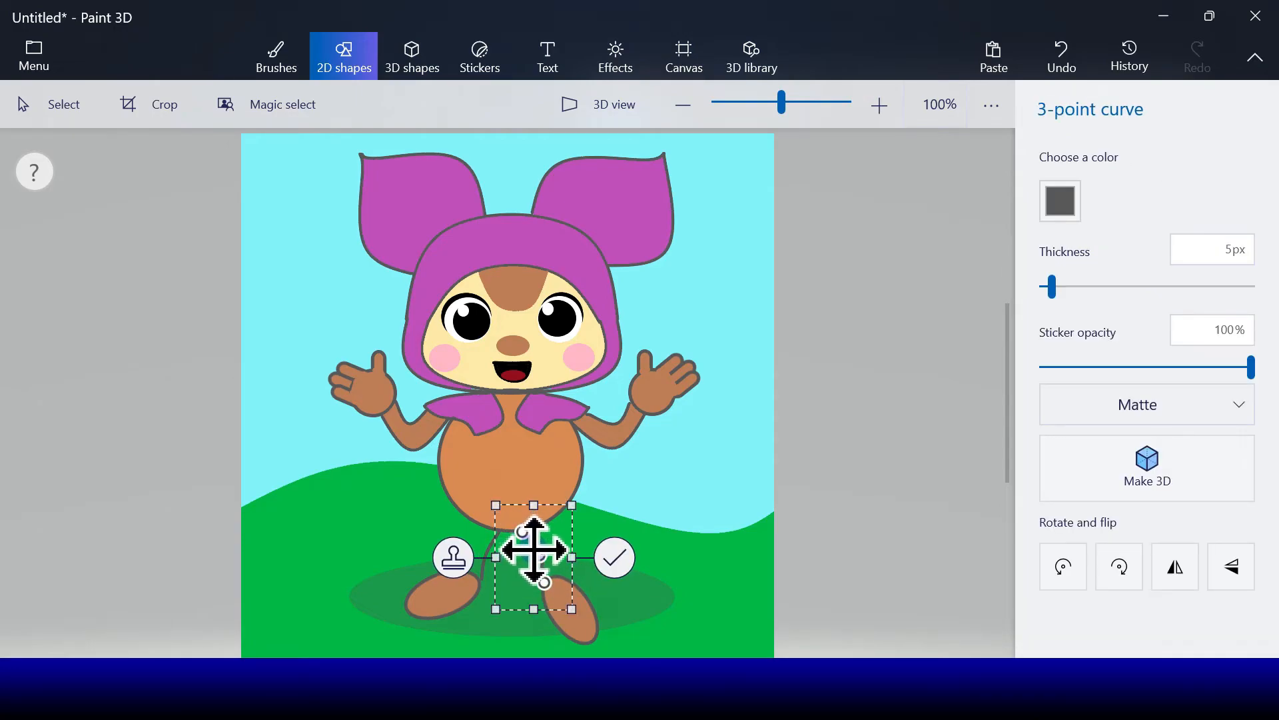
pyautogui.click(615, 558)
# Draw the outer edges of both legs as 5 px dark gray 3-point curves between the body's lower sides and the feet
pyautogui.click(1104, 185)
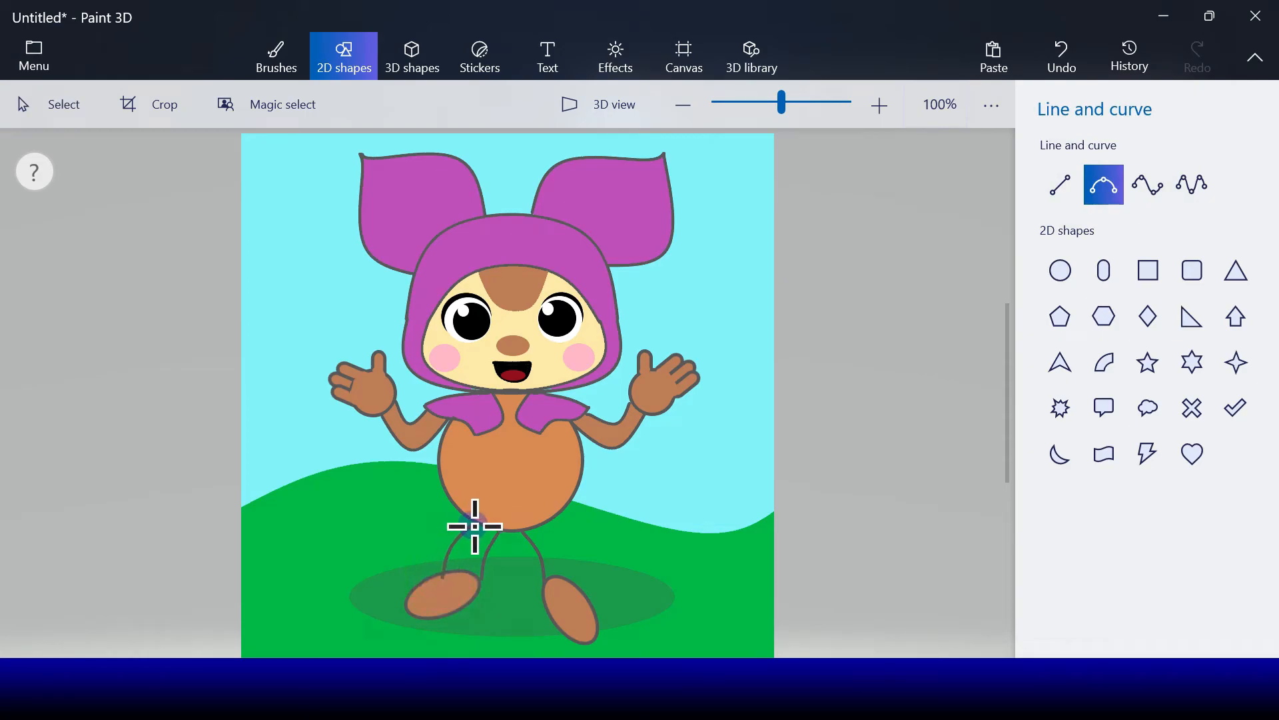
pyautogui.moveTo(471, 524); pyautogui.dragTo(446, 541)
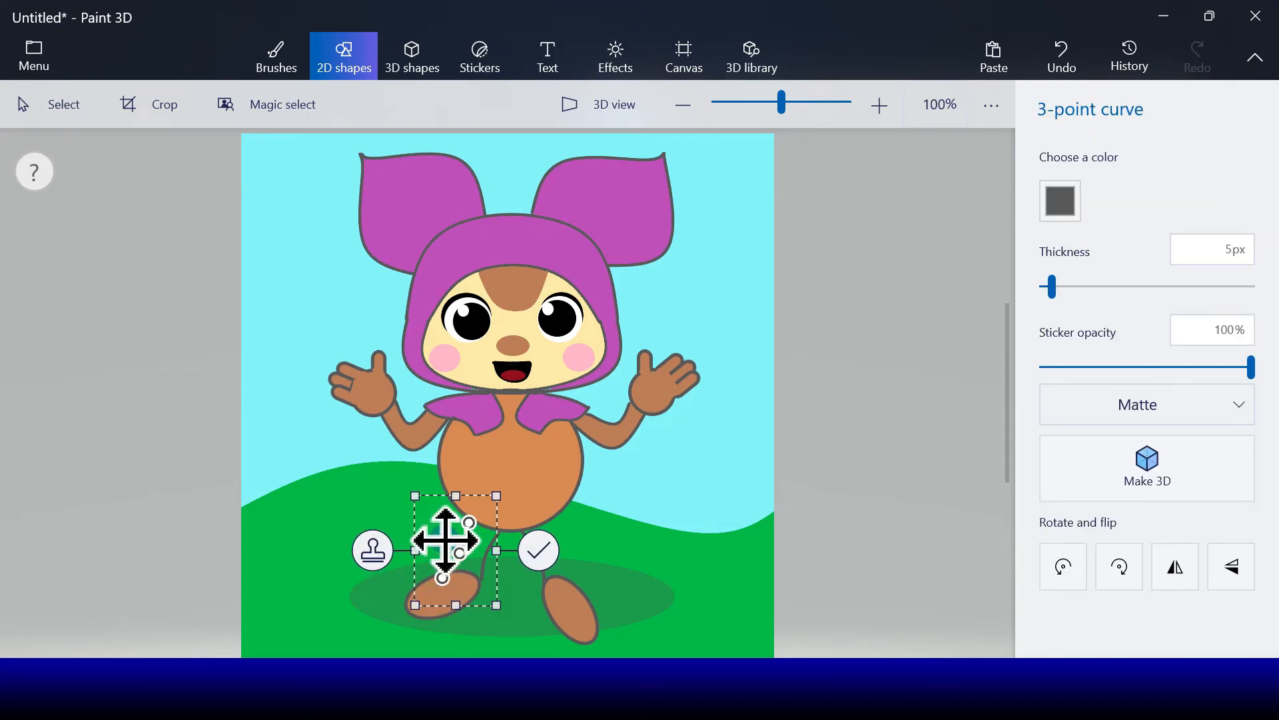
pyautogui.click(528, 553)
pyautogui.click(1104, 185)
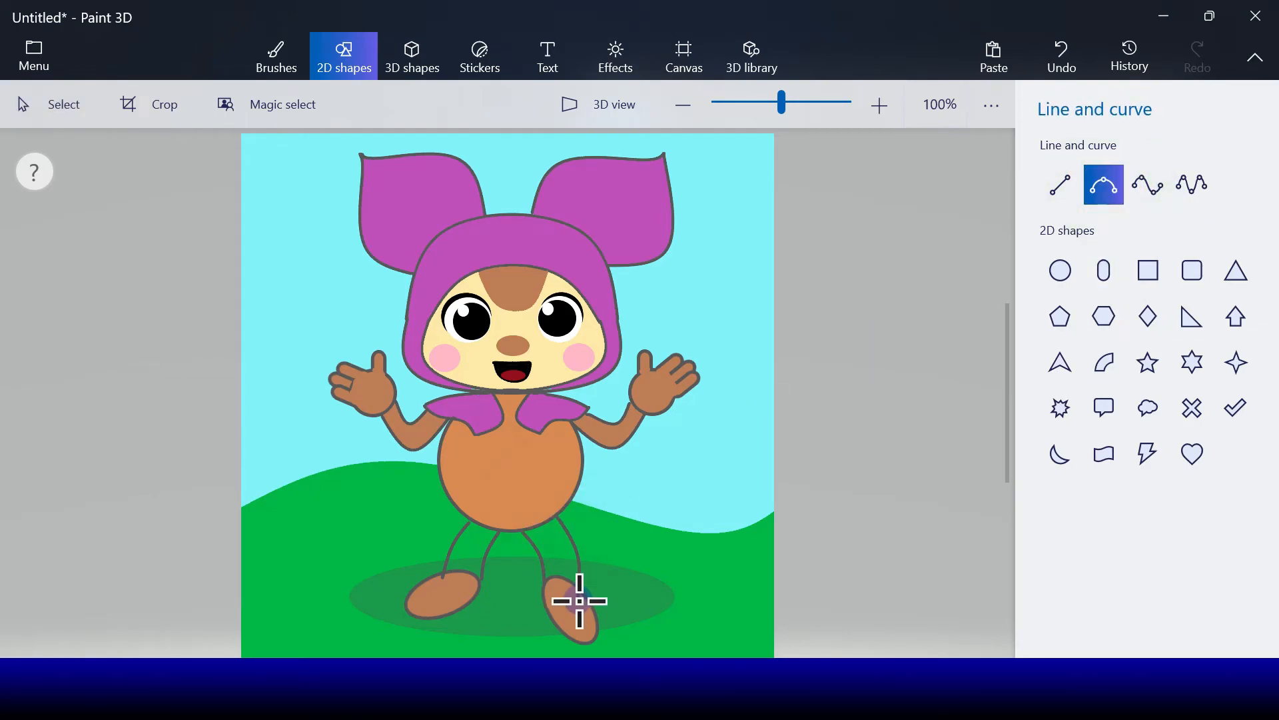
pyautogui.moveTo(581, 606); pyautogui.dragTo(559, 515)
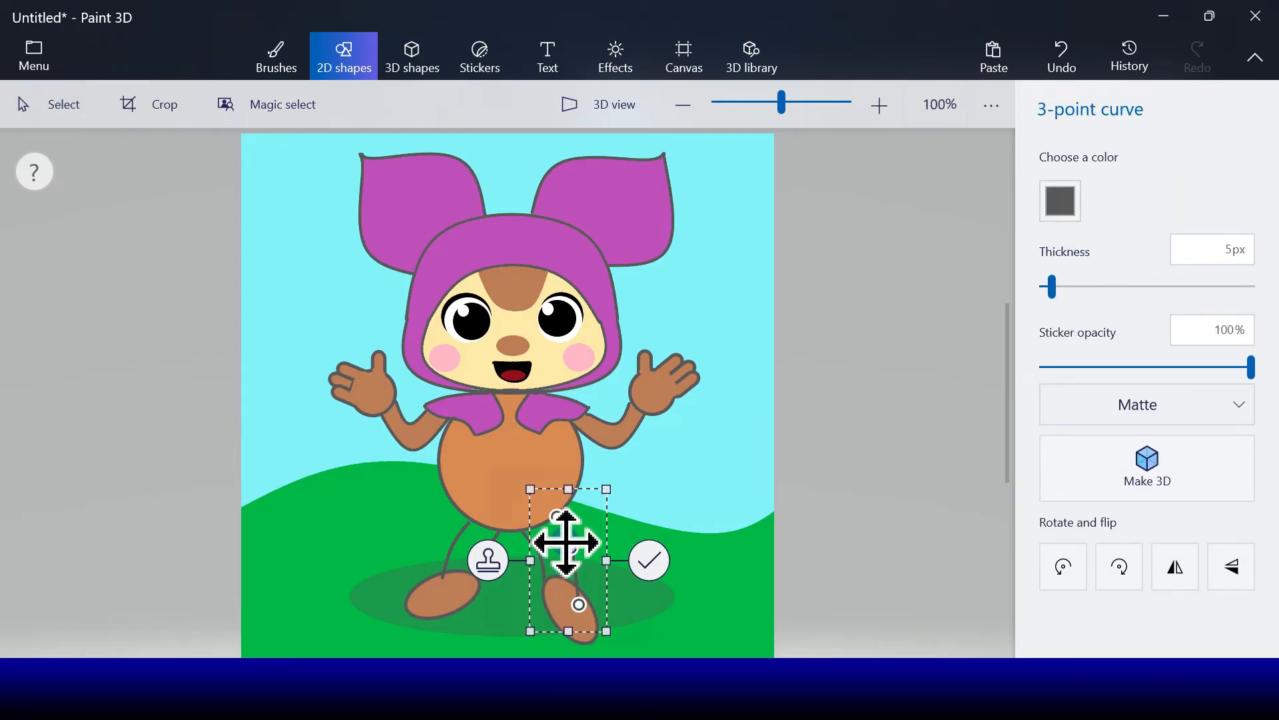
pyautogui.click(652, 562)
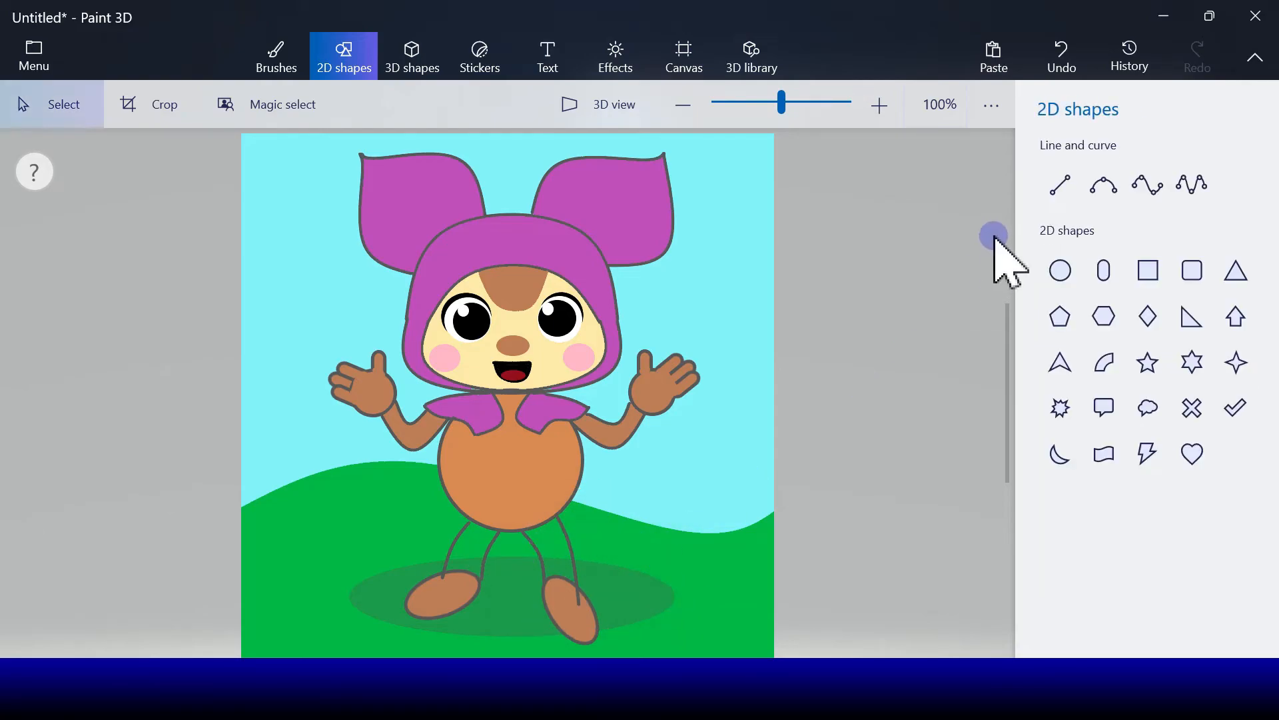
# Close the outline gap where the left leg's outer edge meets the body with a 6 px dark gray Marker
pyautogui.click(295, 55)
pyautogui.click(1130, 507)
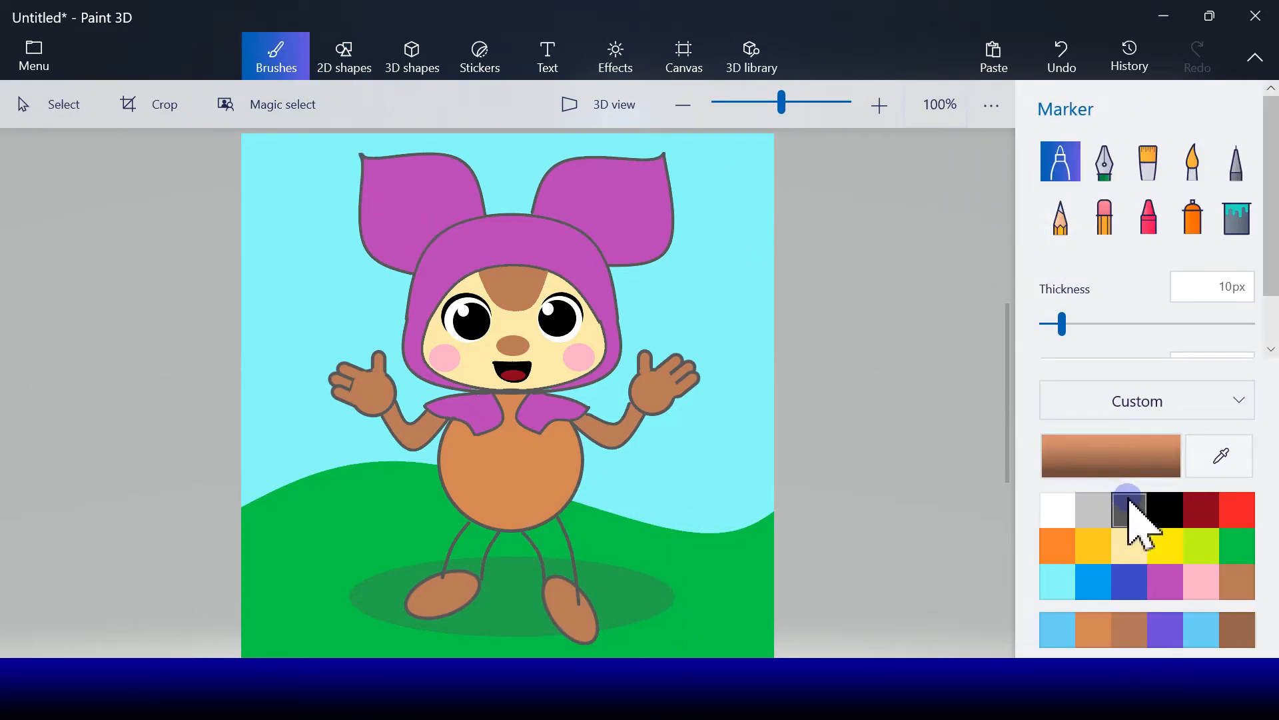
pyautogui.click(472, 522)
pyautogui.click(1060, 54)
pyautogui.click(1050, 325)
pyautogui.moveTo(1050, 326); pyautogui.dragTo(1053, 324)
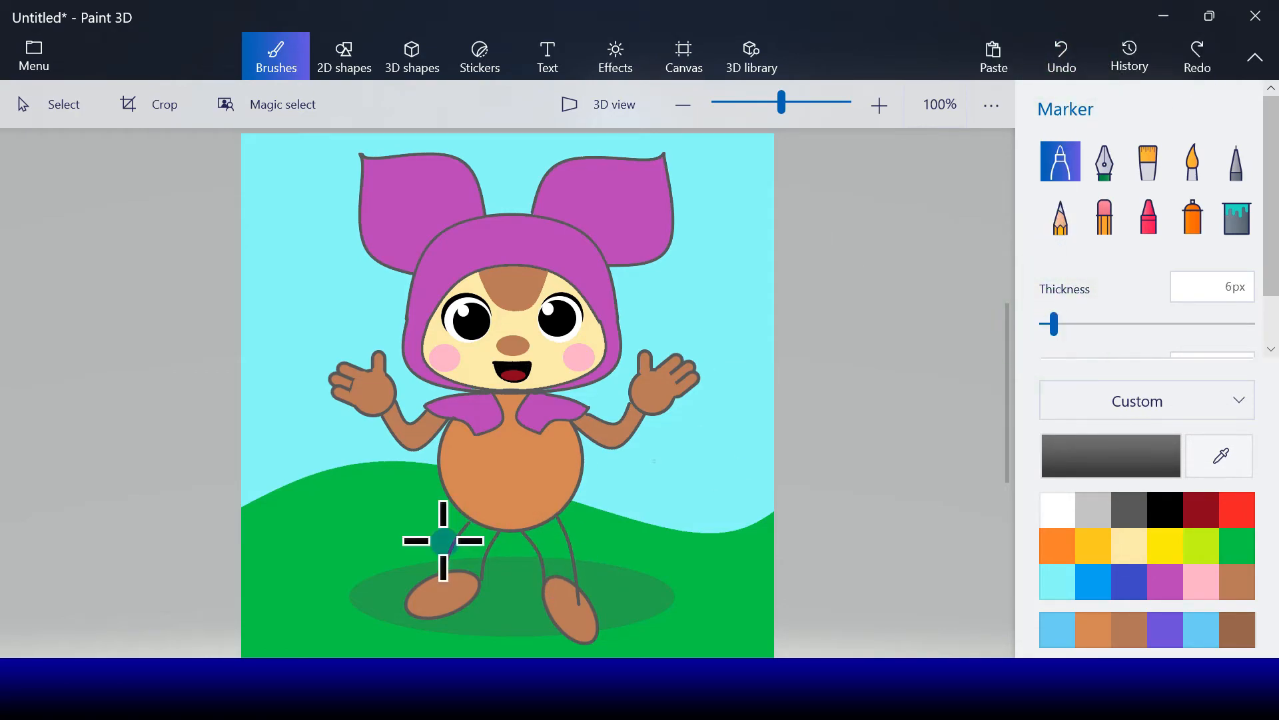
pyautogui.click(470, 520)
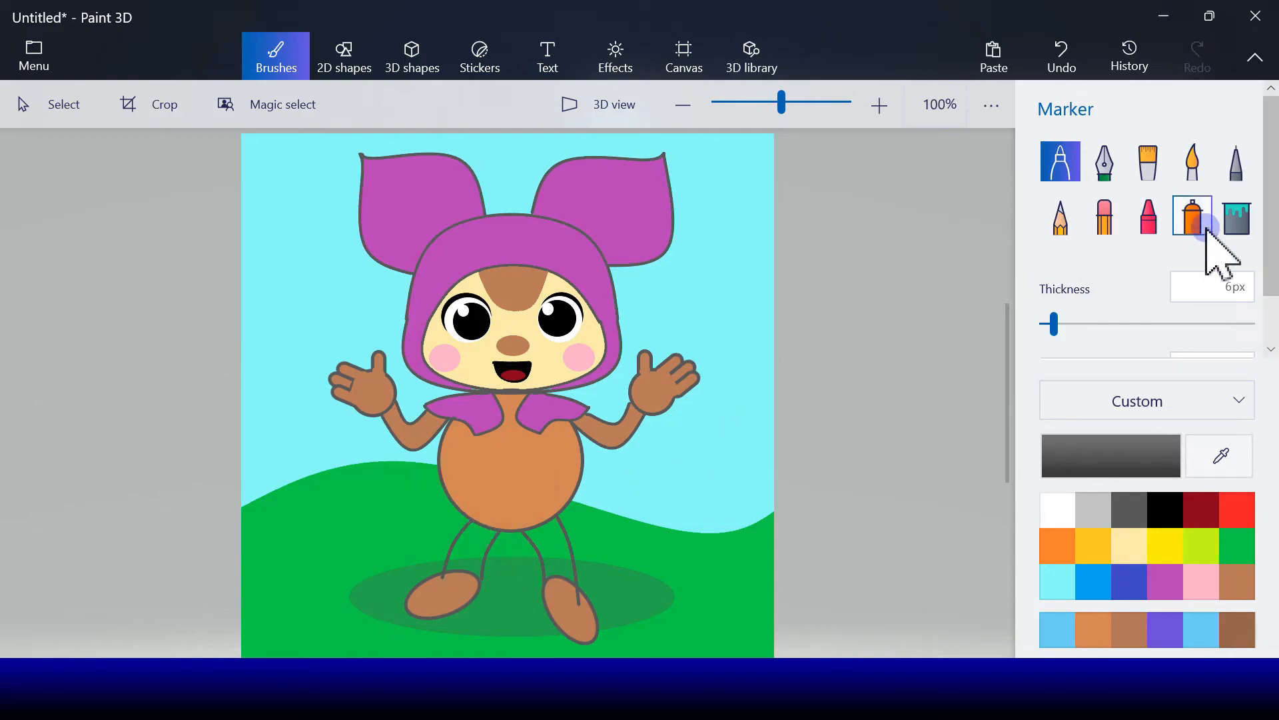
# Fill both legs with the same brown as the feet and cover the outlines between legs and feet with an 11 px Marker
pyautogui.click(1235, 218)
pyautogui.click(1236, 580)
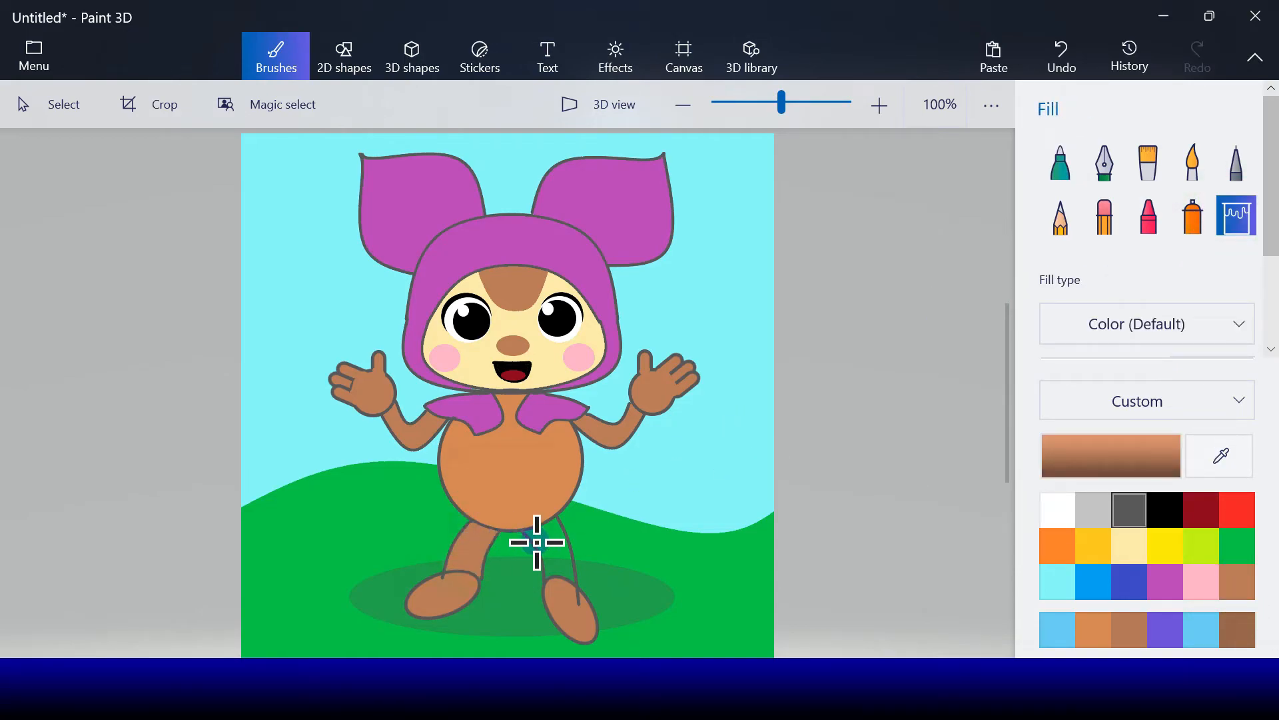
pyautogui.click(1061, 163)
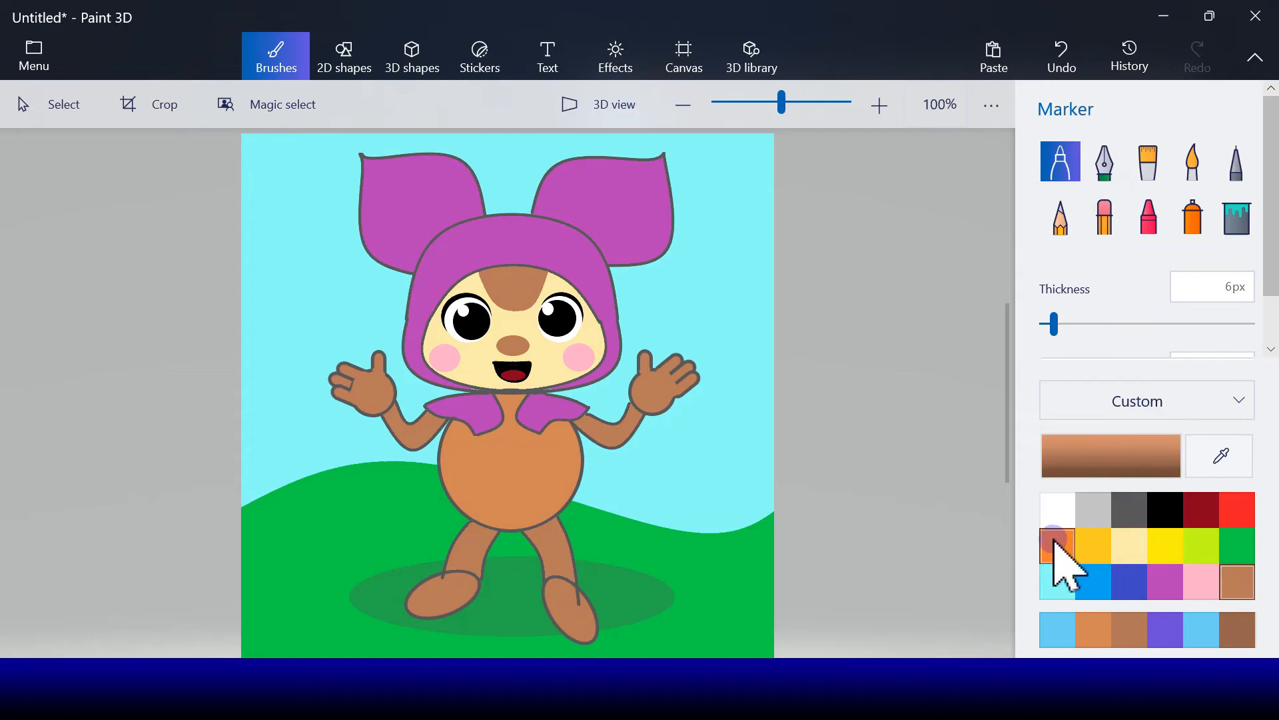
pyautogui.click(1064, 324)
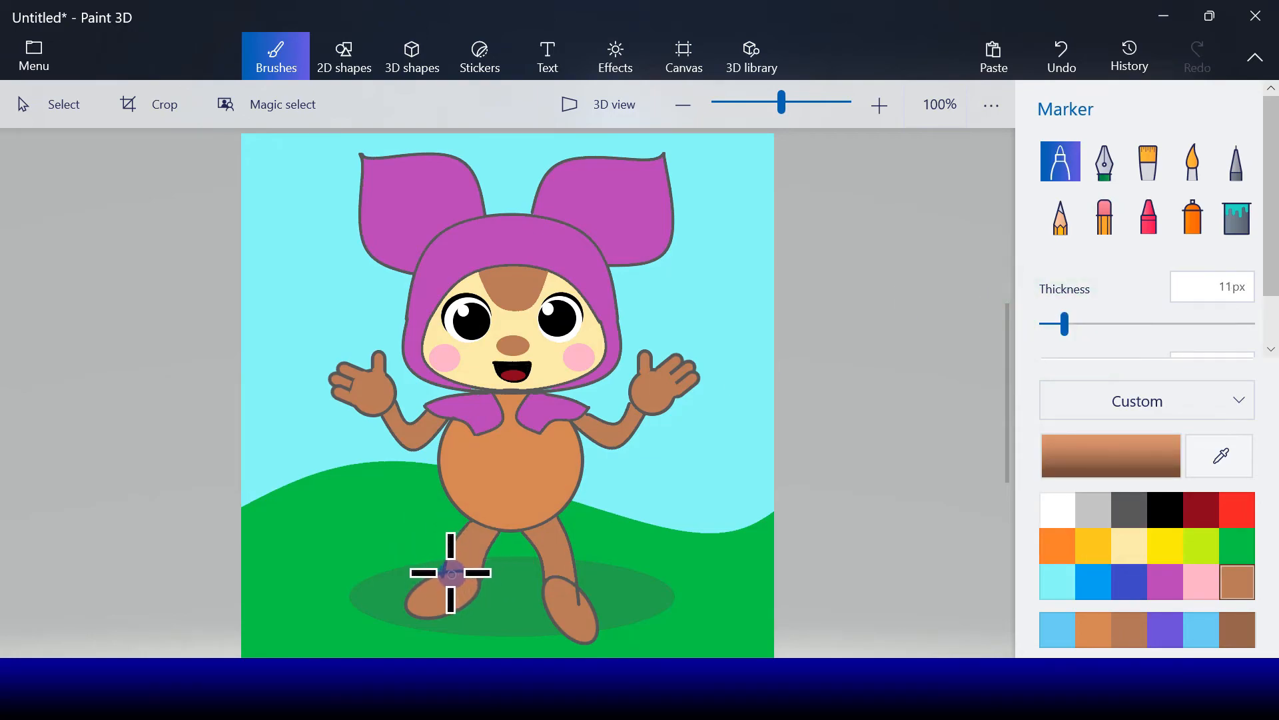
pyautogui.moveTo(448, 572); pyautogui.dragTo(476, 576)
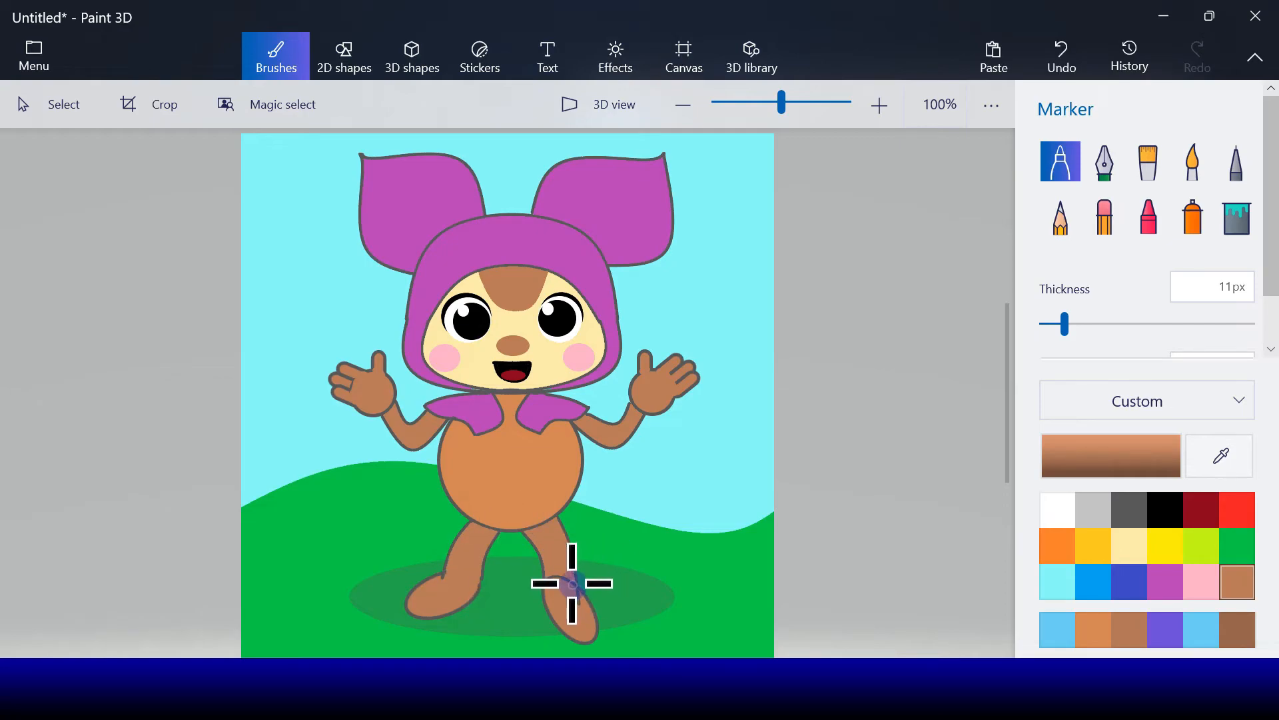
pyautogui.moveTo(570, 584)
pyautogui.mouseDown()
pyautogui.moveTo(549, 577)
pyautogui.moveTo(543, 598)
pyautogui.mouseUp()
# Draw a short 5 px dark gray 3-point curve as the ankle crease on each foot
pyautogui.click(345, 57)
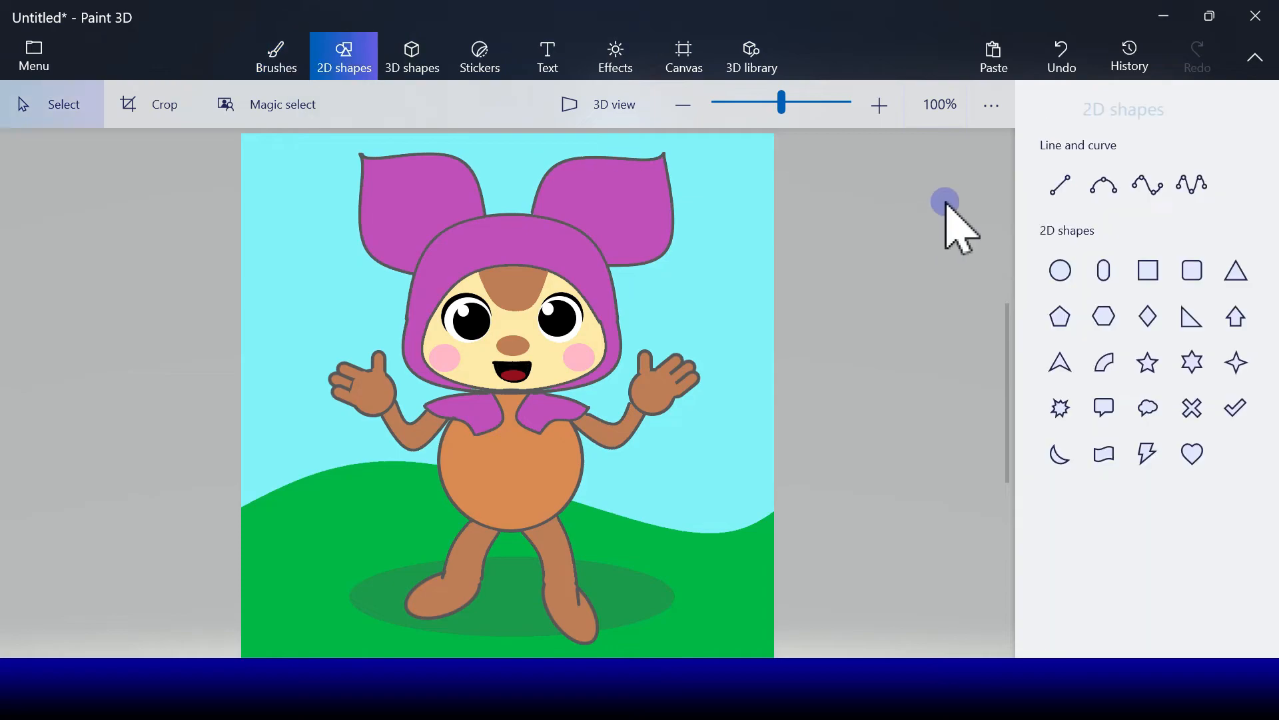
pyautogui.click(1104, 184)
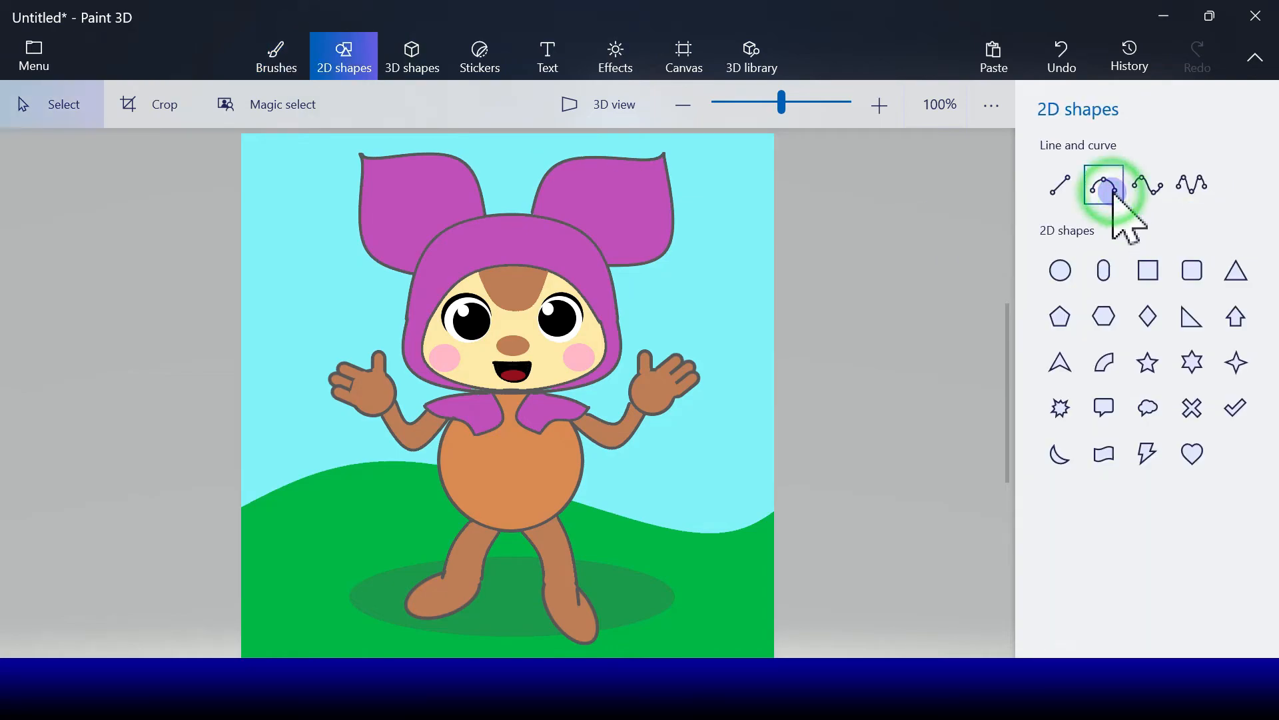
pyautogui.click(447, 577)
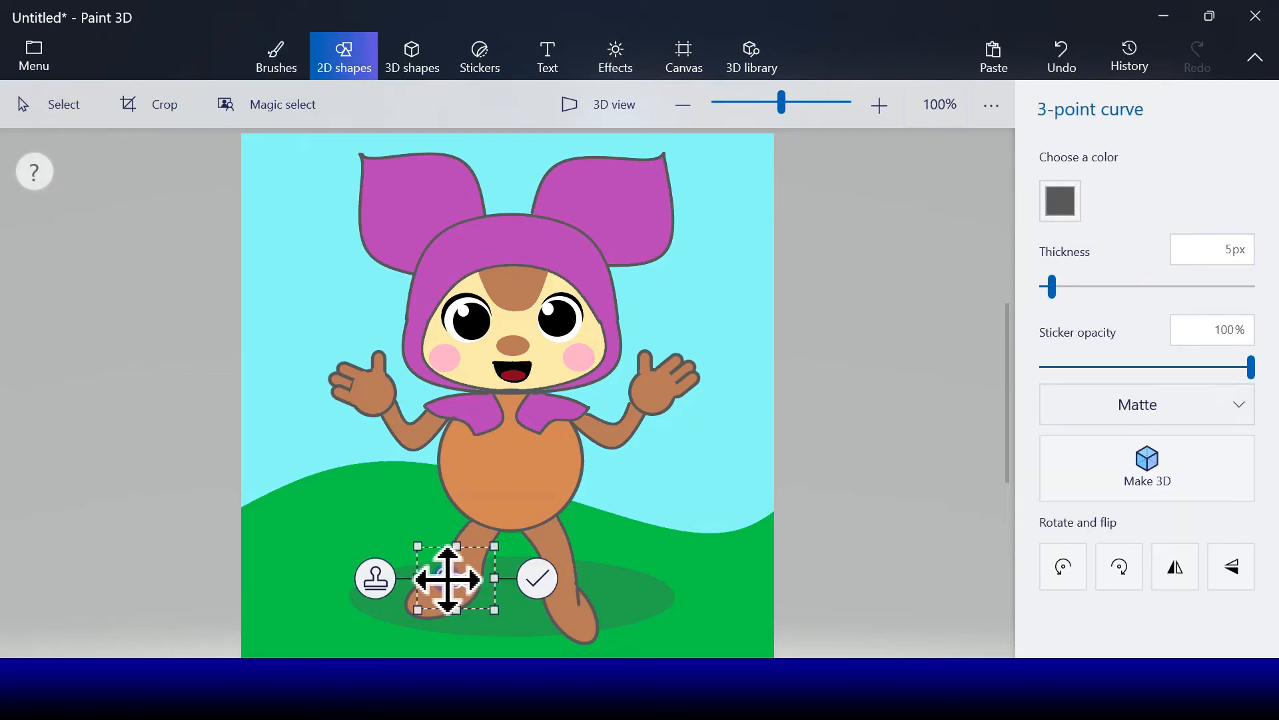
pyautogui.click(537, 578)
pyautogui.click(1103, 184)
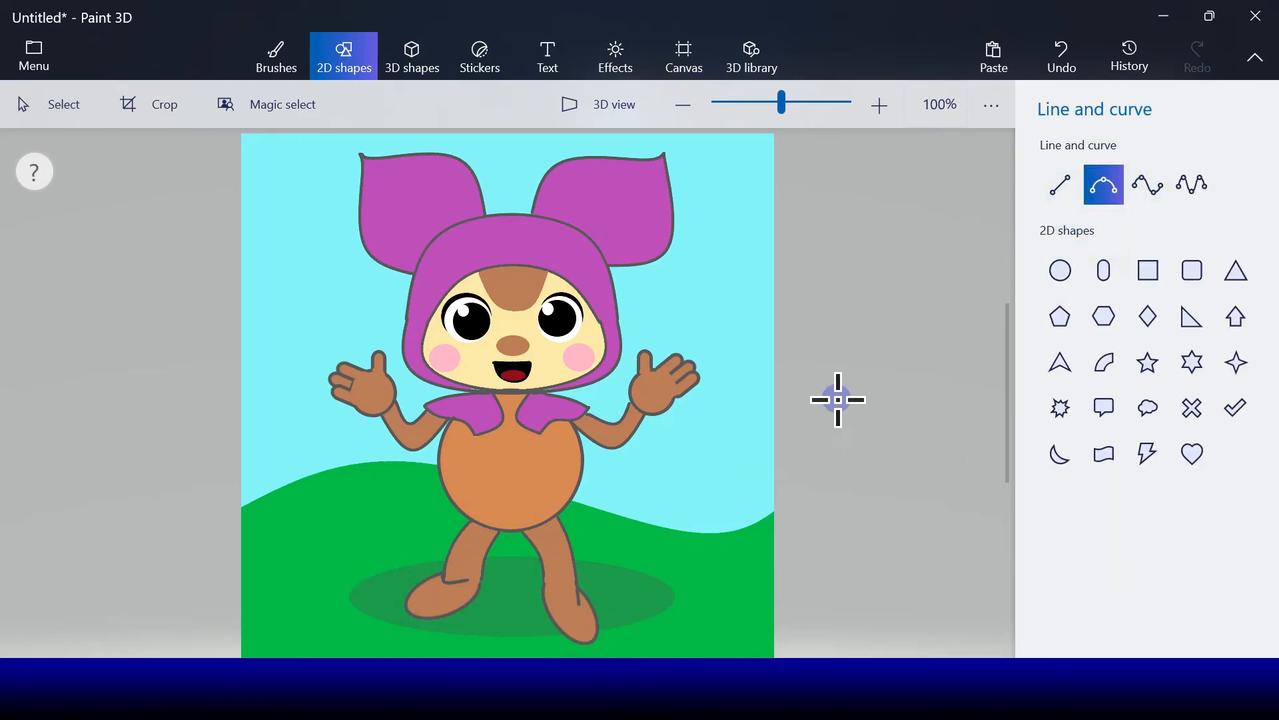
pyautogui.click(580, 605)
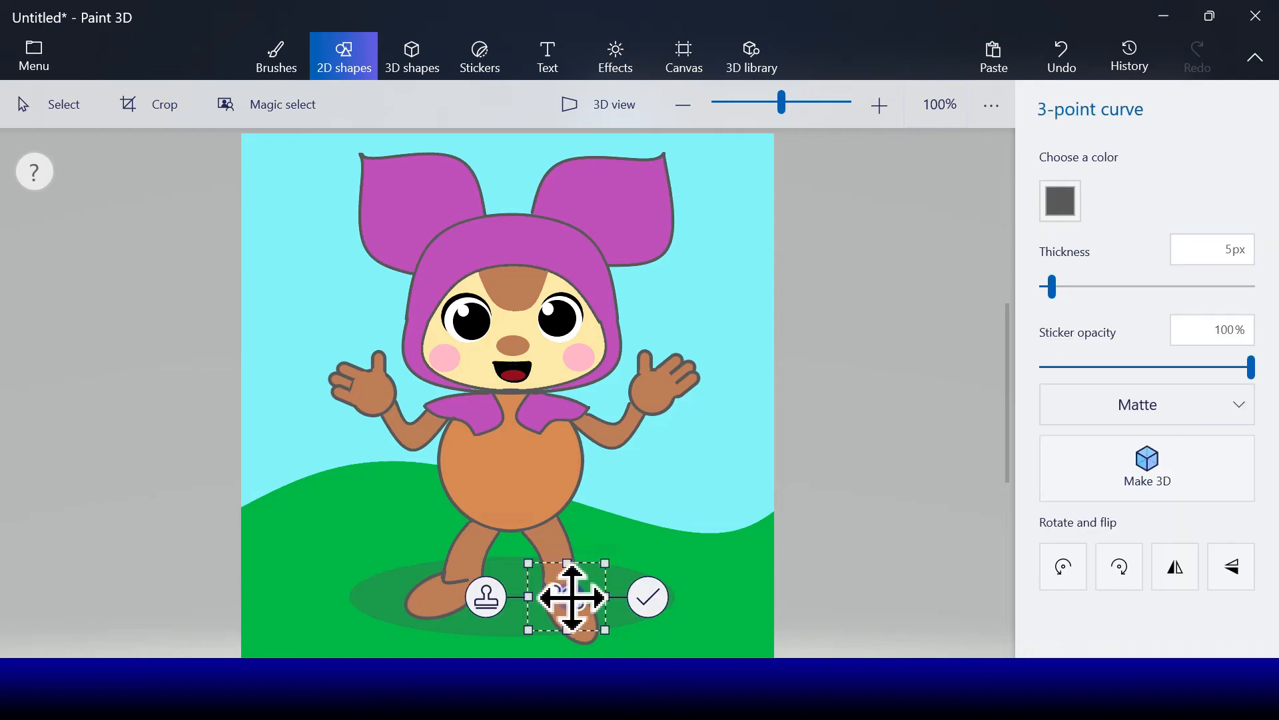
pyautogui.click(648, 598)
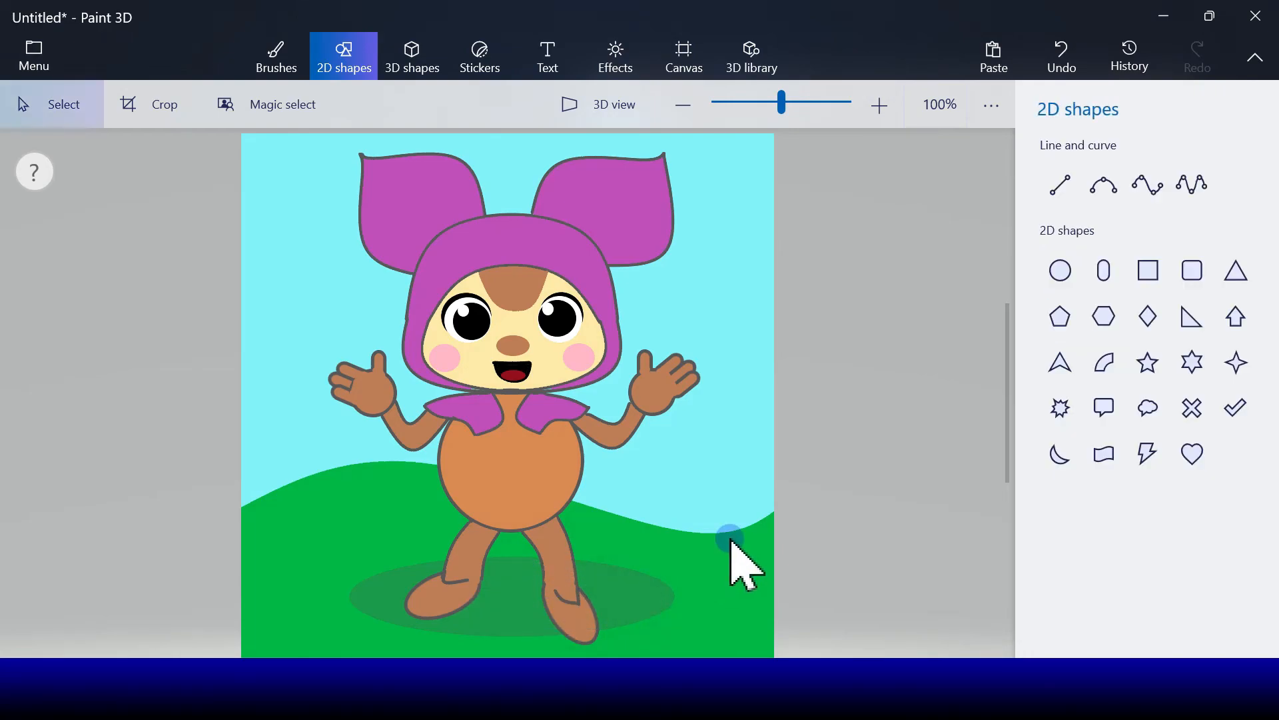
# Draw a U-shaped belly patch outline on the body as a 5 px cream 4-point curve opening toward the collar
pyautogui.click(1148, 185)
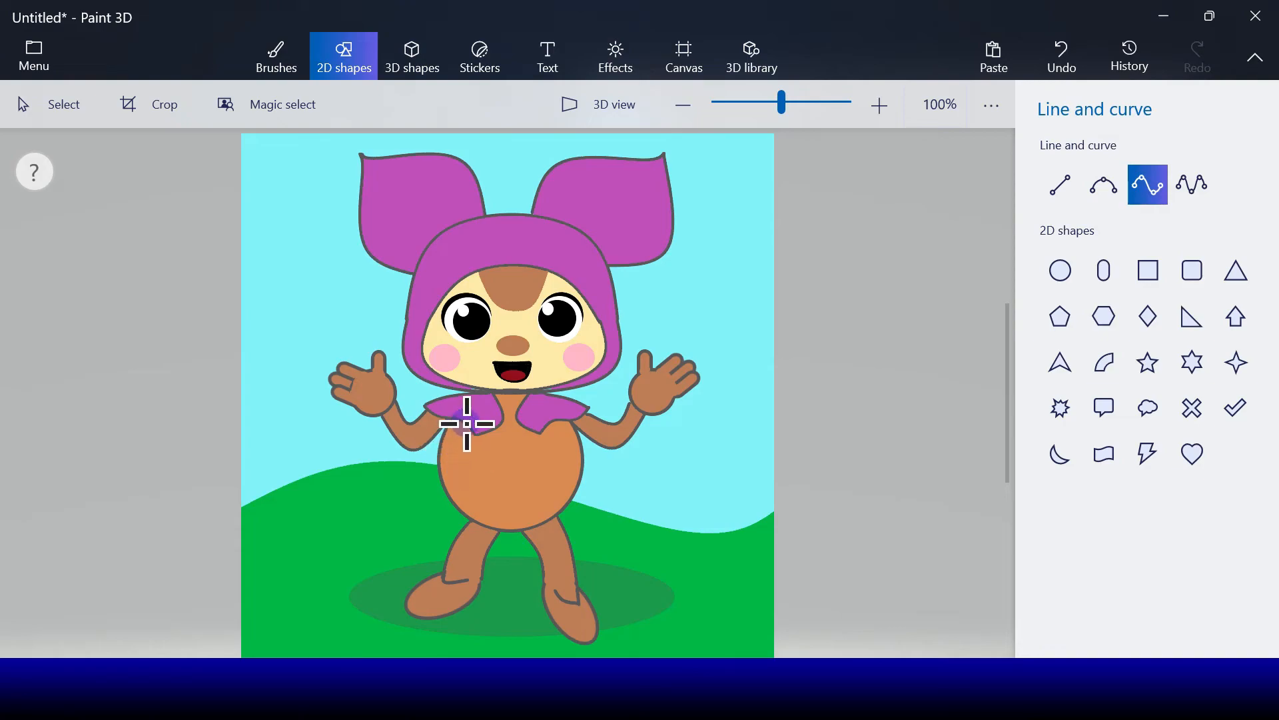
pyautogui.moveTo(555, 424)
pyautogui.mouseDown()
pyautogui.moveTo(467, 424)
pyautogui.moveTo(457, 479)
pyautogui.mouseUp()
pyautogui.moveTo(525, 429); pyautogui.dragTo(547, 483)
pyautogui.moveTo(470, 493)
pyautogui.mouseDown()
pyautogui.moveTo(549, 497)
pyautogui.moveTo(465, 498)
pyautogui.mouseUp()
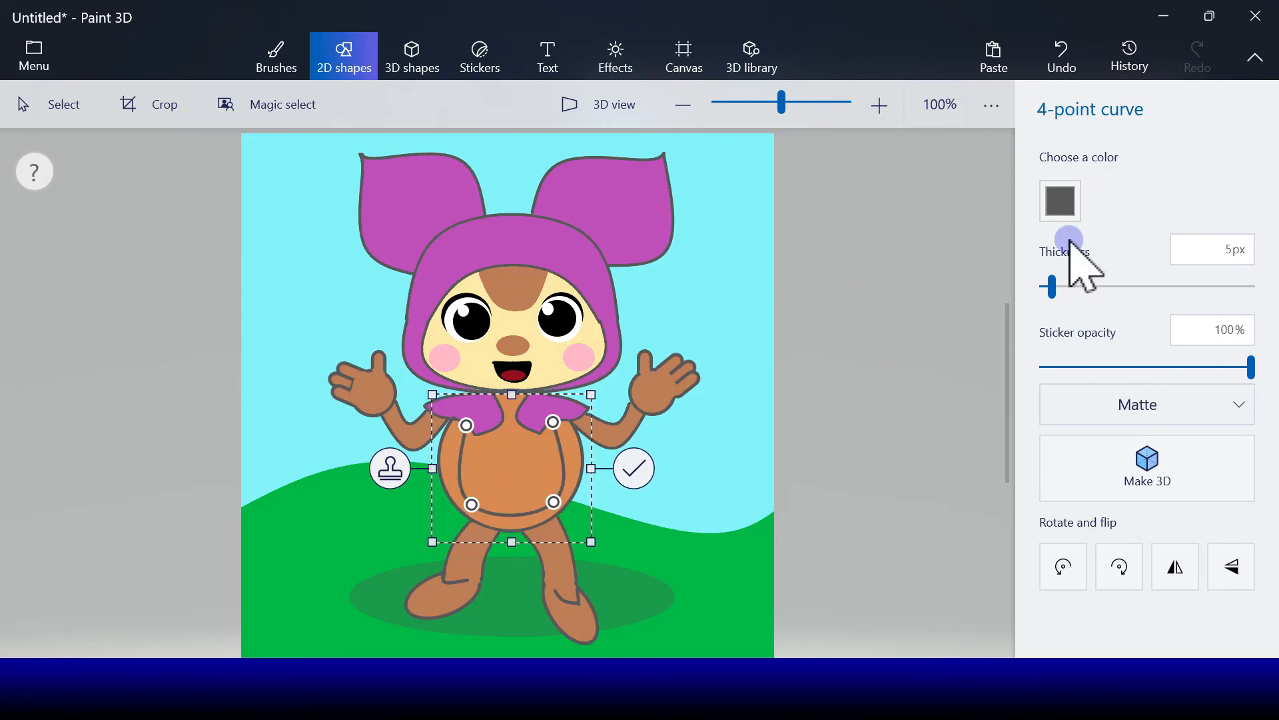
pyautogui.click(1066, 202)
pyautogui.click(1042, 314)
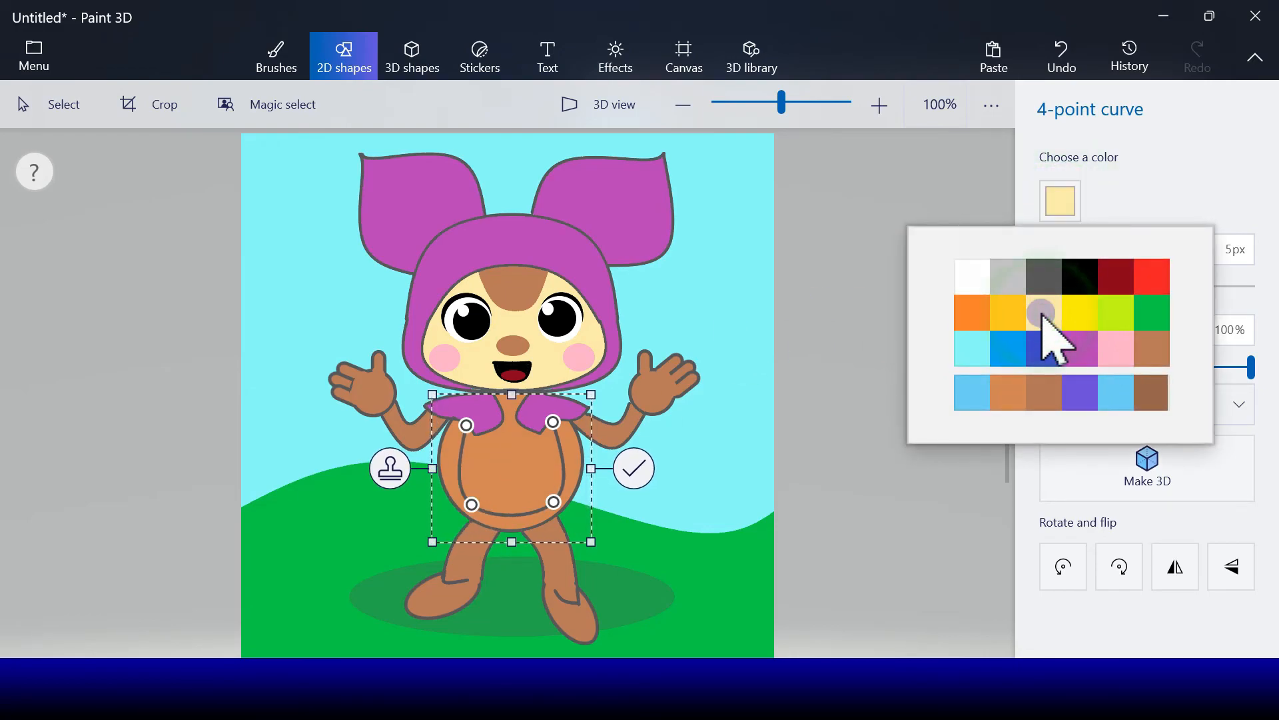
pyautogui.click(638, 469)
# Fill the belly patch and neck area with the same cream as the patch outline
pyautogui.click(276, 57)
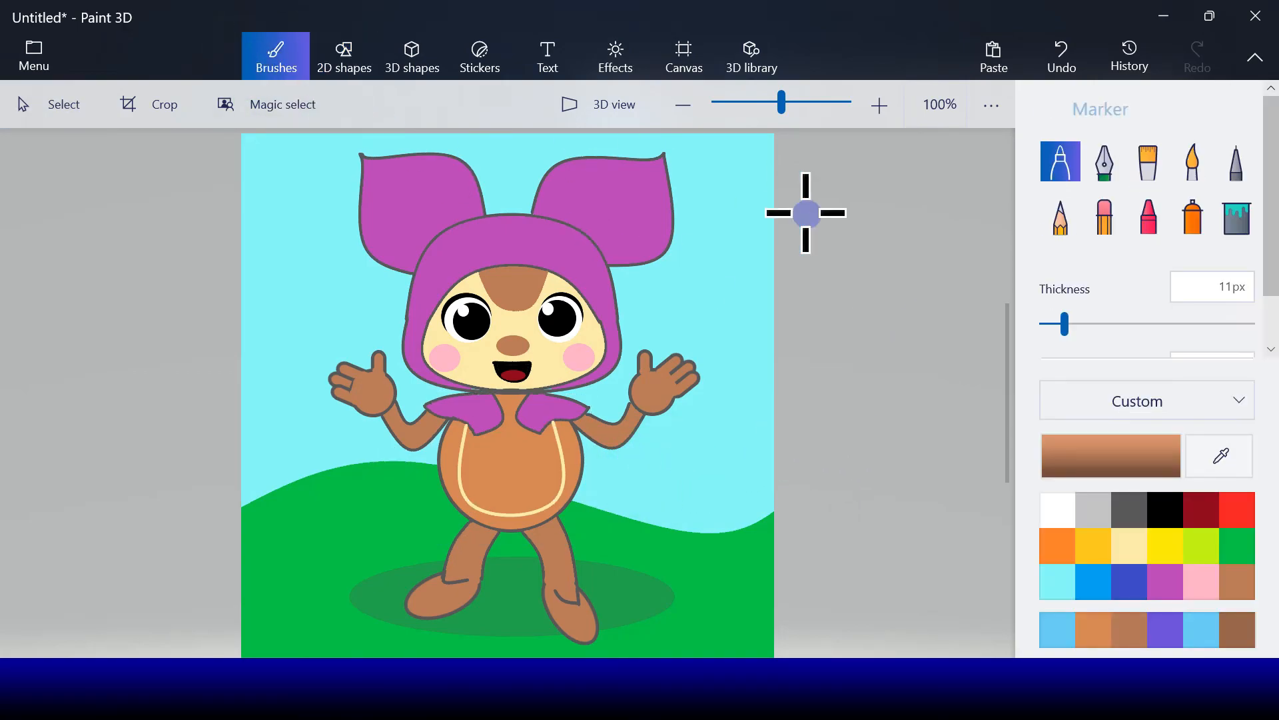
pyautogui.click(1237, 215)
pyautogui.click(1134, 545)
pyautogui.click(533, 453)
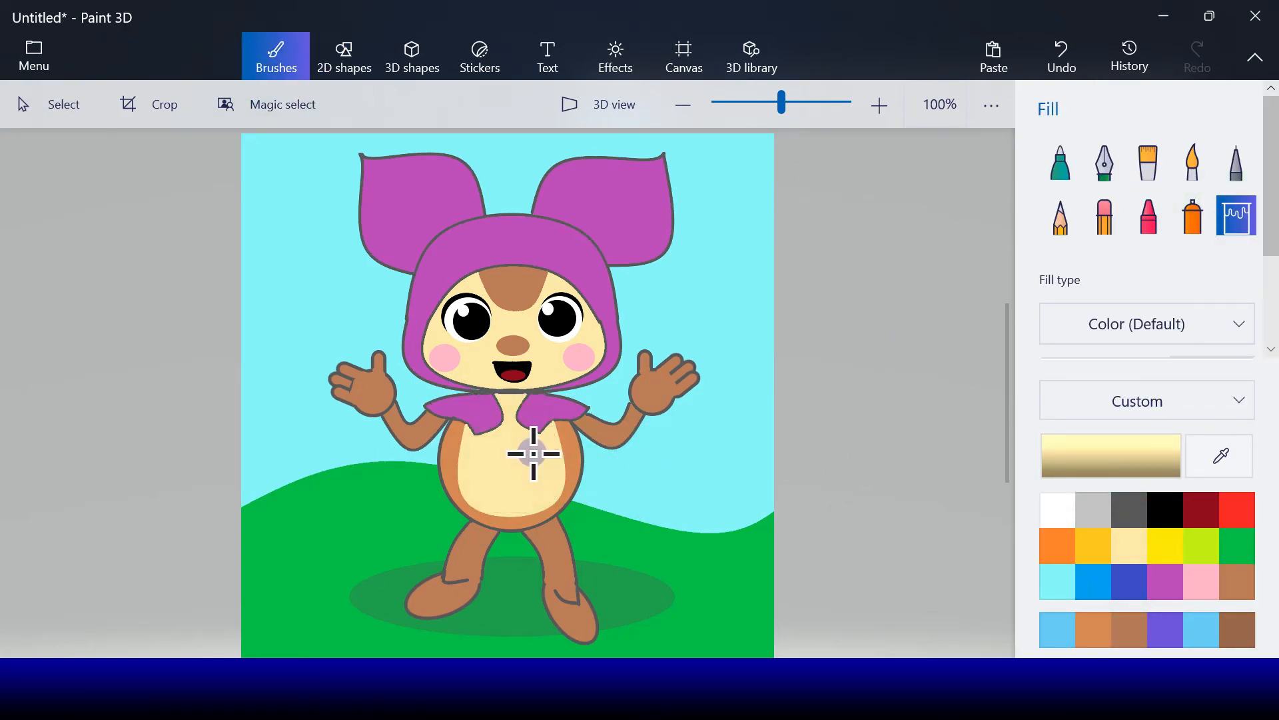
# Draw a small circle with cream fill and outline on the left palm and stamp a copy onto the right palm
pyautogui.click(339, 57)
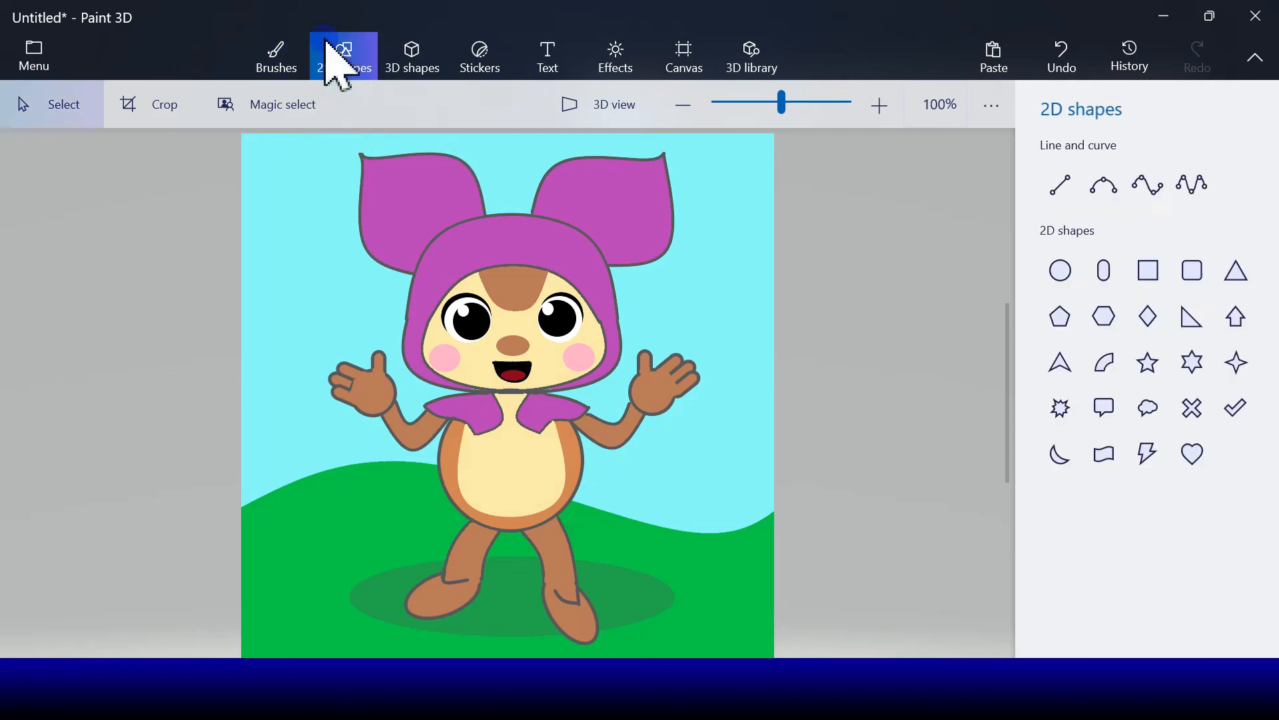
pyautogui.click(1061, 270)
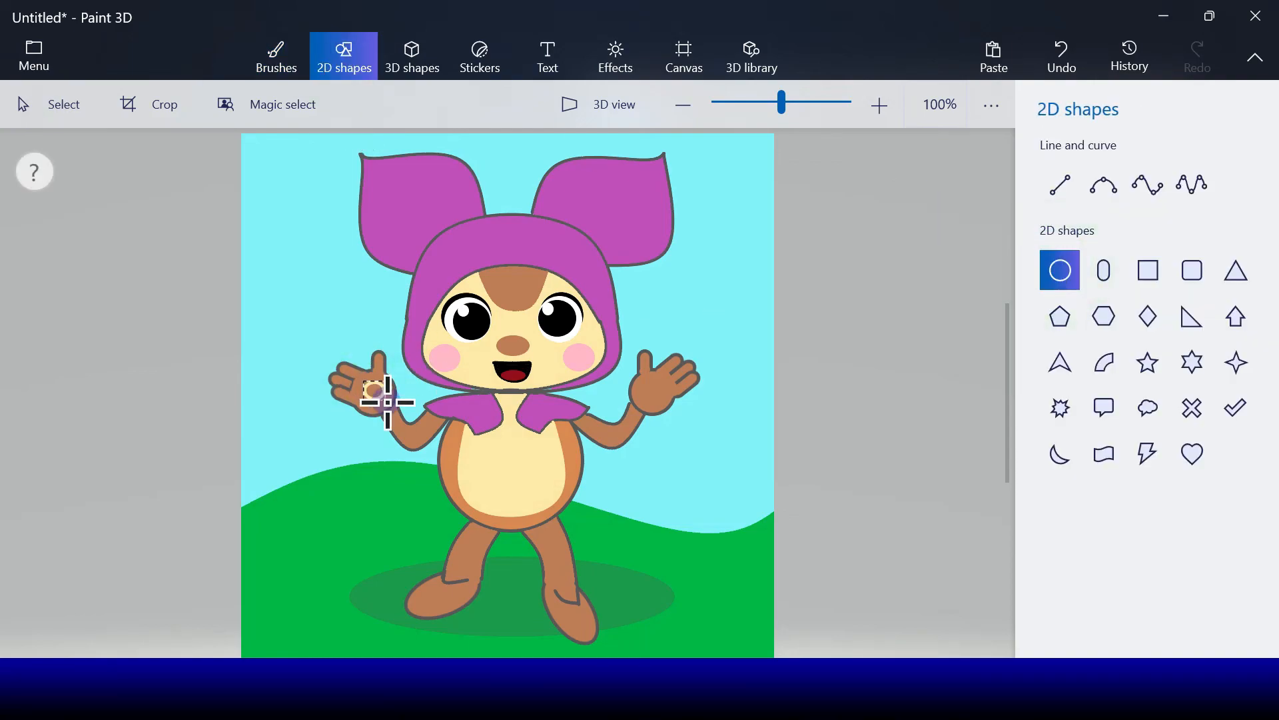
pyautogui.moveTo(363, 380); pyautogui.dragTo(389, 405)
pyautogui.click(1061, 200)
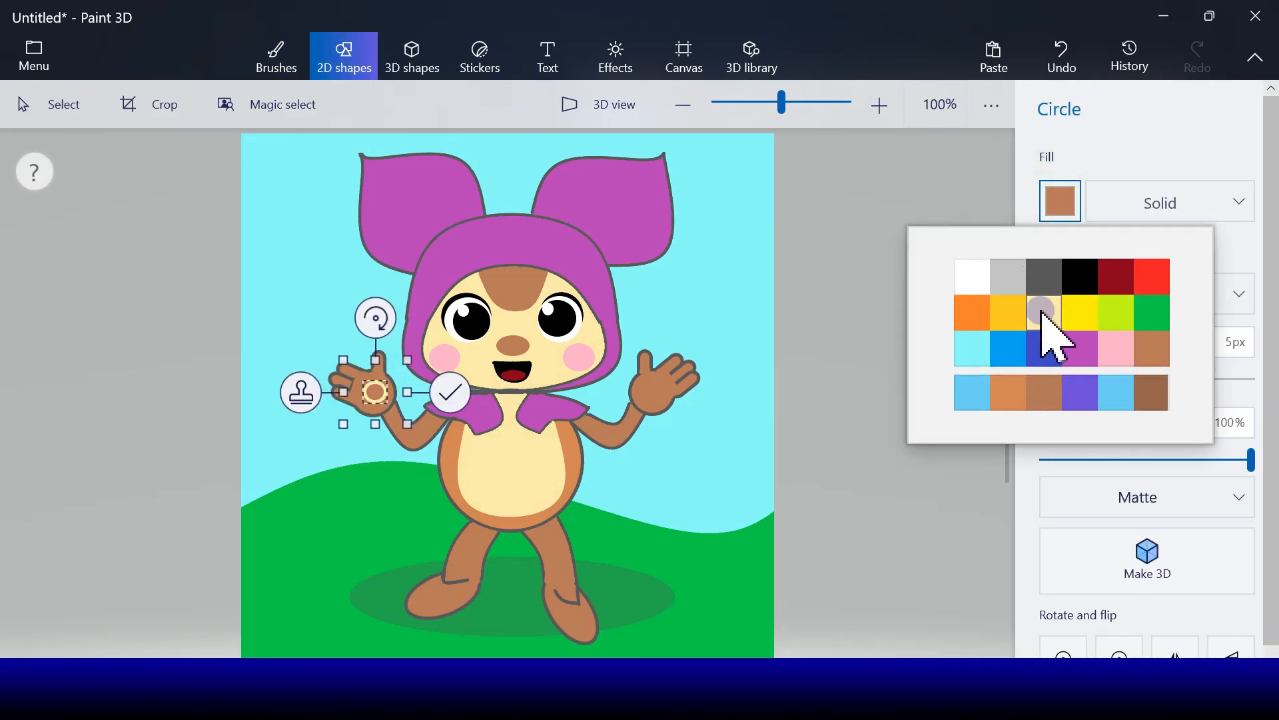
pyautogui.click(1030, 307)
pyautogui.moveTo(343, 361); pyautogui.dragTo(339, 357)
pyautogui.click(299, 392)
pyautogui.moveTo(385, 397); pyautogui.dragTo(658, 386)
pyautogui.click(726, 390)
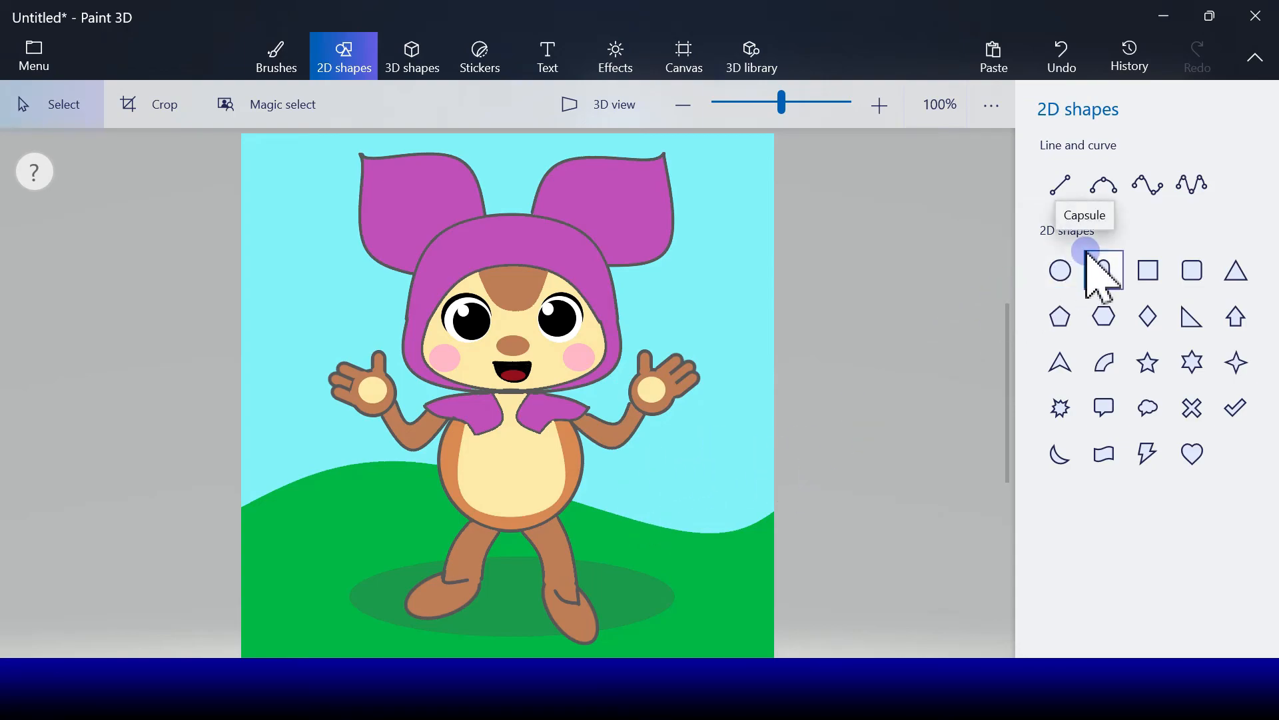
# Draw the tail's outer edge as a 5 px dark gray 4-point curve from a tip beside the left hand to the body's lower left side
pyautogui.click(1106, 190)
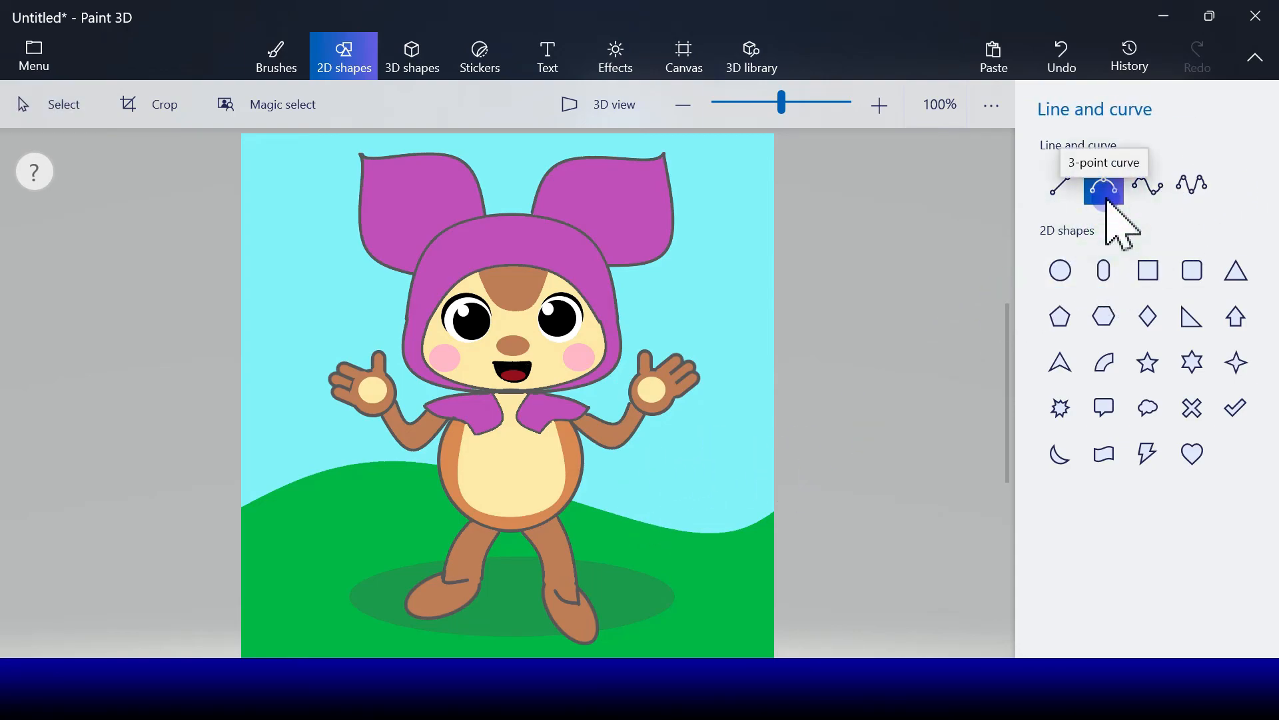
pyautogui.click(1149, 186)
pyautogui.moveTo(276, 320); pyautogui.dragTo(469, 521)
pyautogui.click(1063, 204)
pyautogui.click(1044, 276)
pyautogui.moveTo(387, 469); pyautogui.dragTo(337, 479)
pyautogui.moveTo(353, 375); pyautogui.dragTo(304, 350)
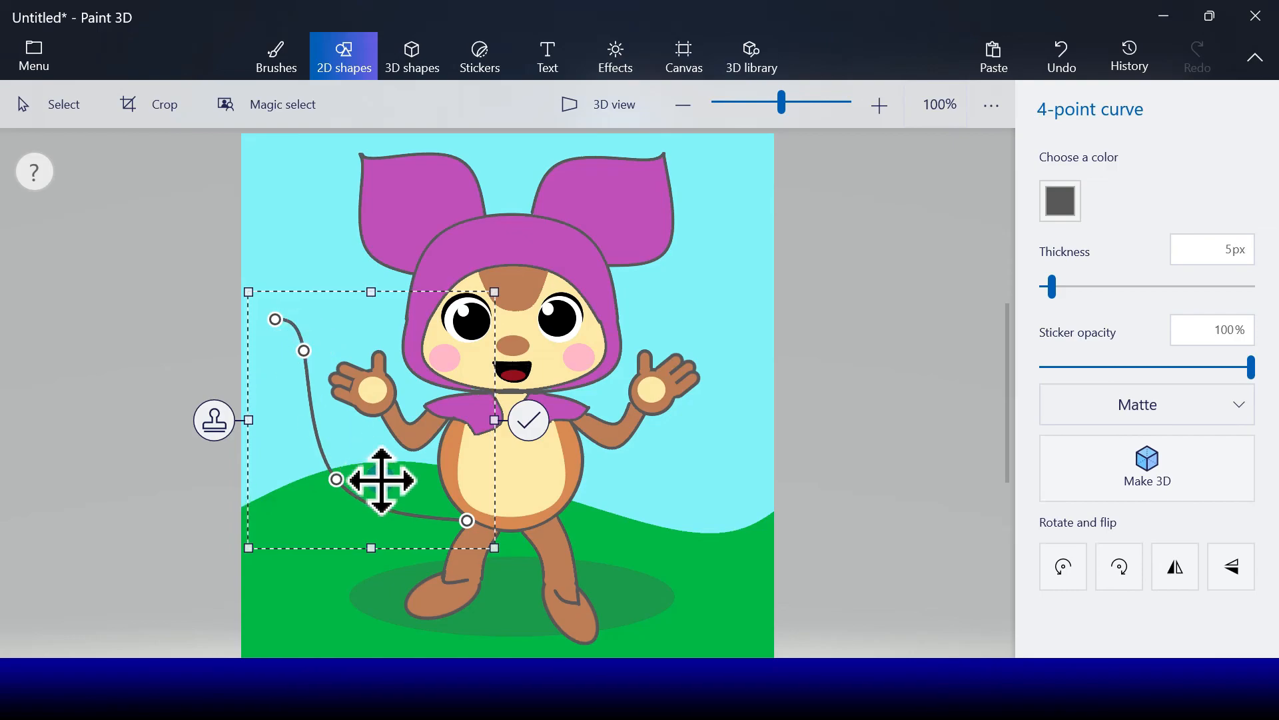
pyautogui.click(537, 420)
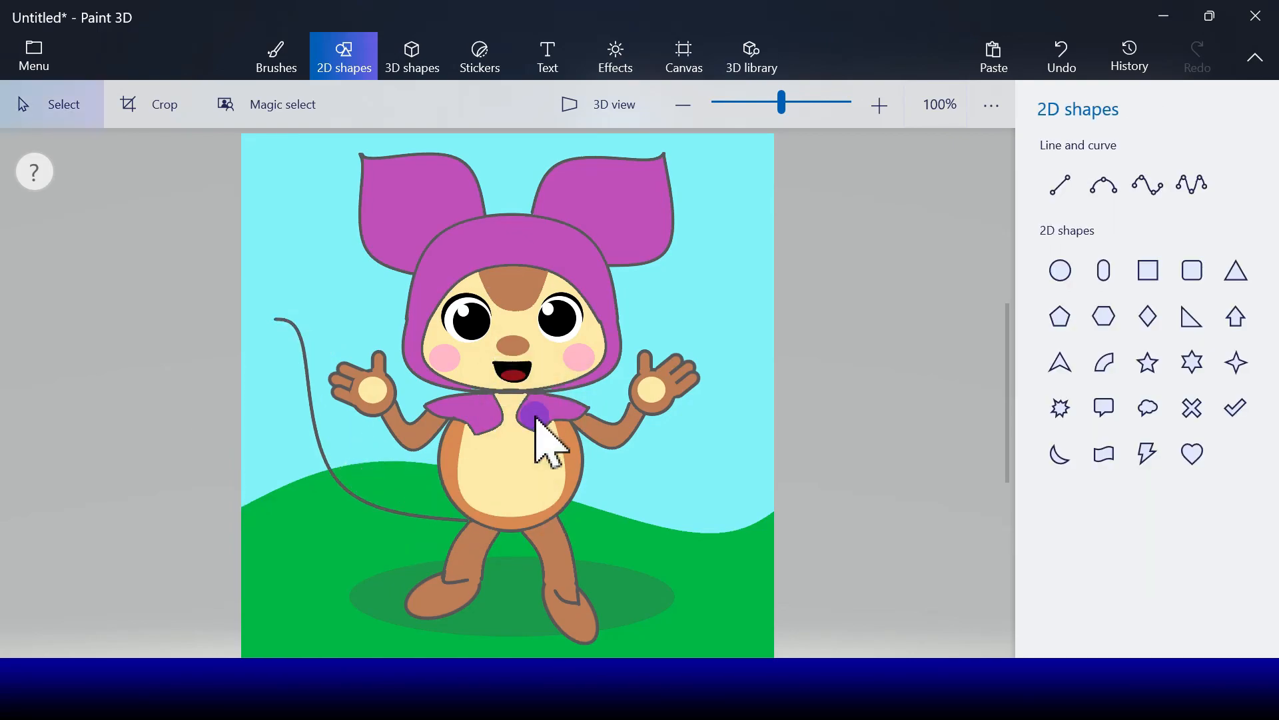
# Draw the tail's upper edge as a 5 px dark gray 3-point curve from the tail tip to the hood's left side
pyautogui.click(1107, 188)
pyautogui.moveTo(276, 319); pyautogui.dragTo(408, 306)
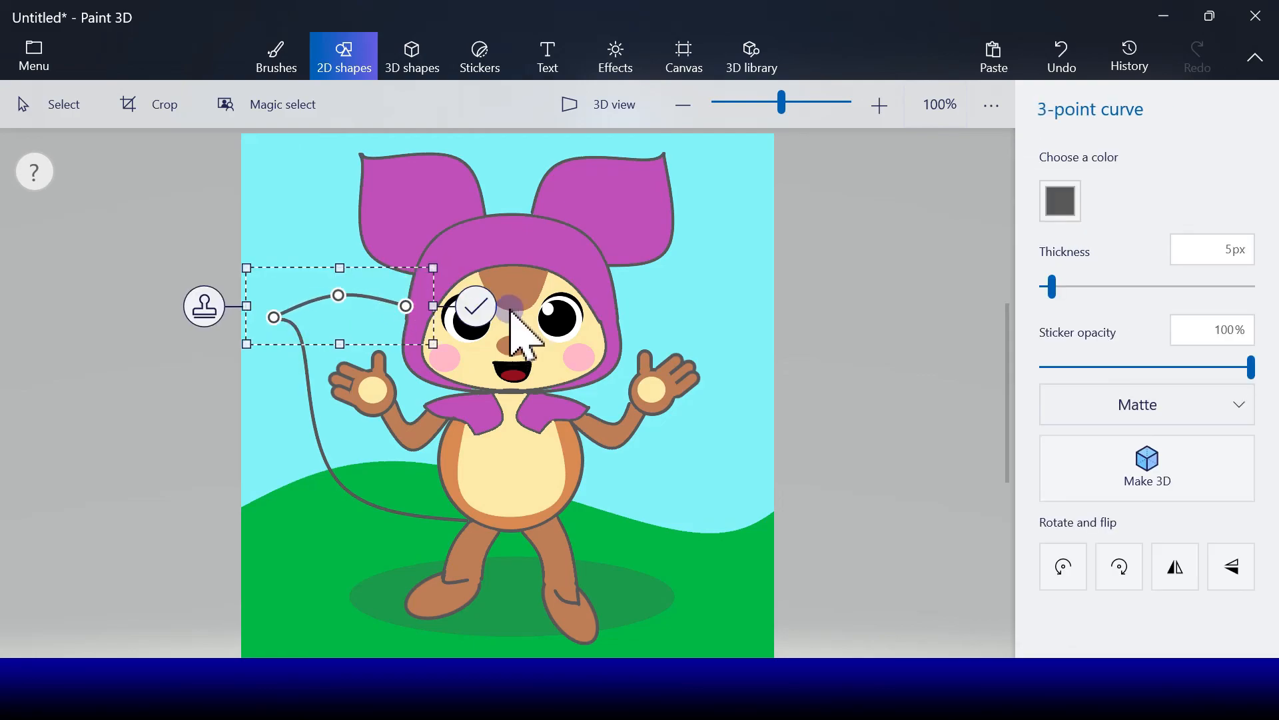
pyautogui.click(469, 307)
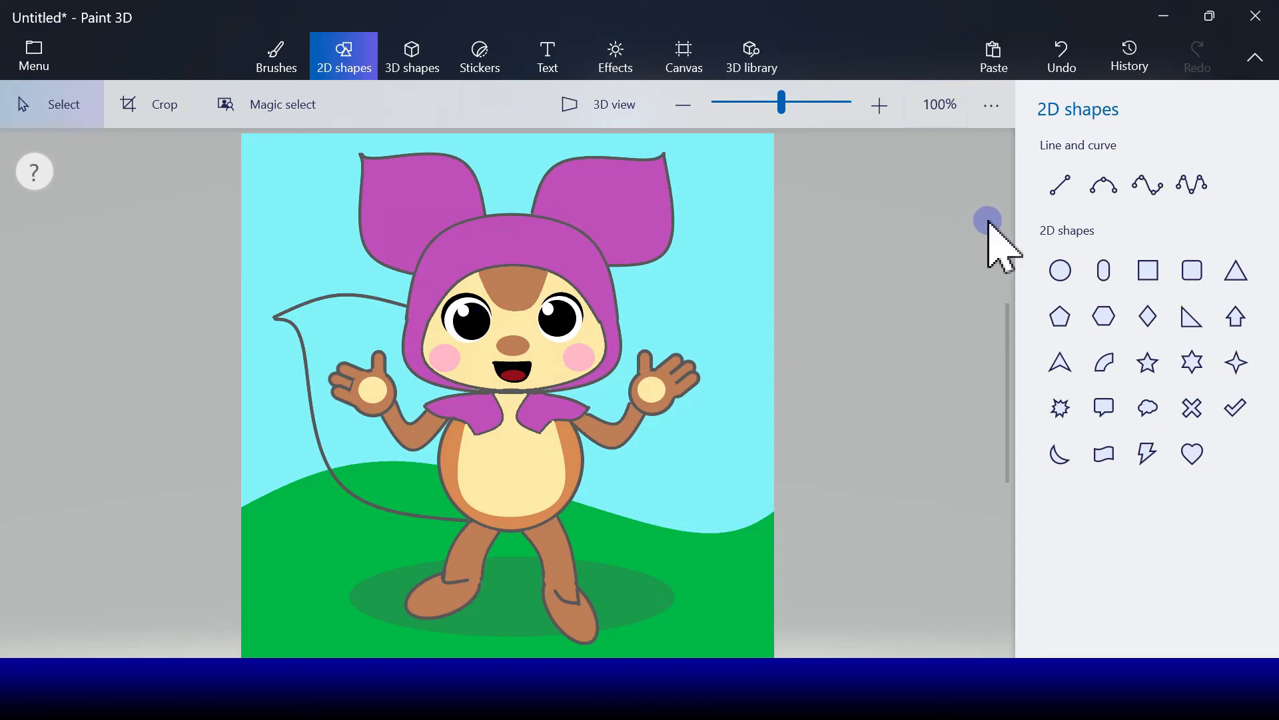
# Draw the tail's inner dividing line as a 5 px dark gray 4-point curve from the tail tip down to the left thumb
pyautogui.click(1141, 195)
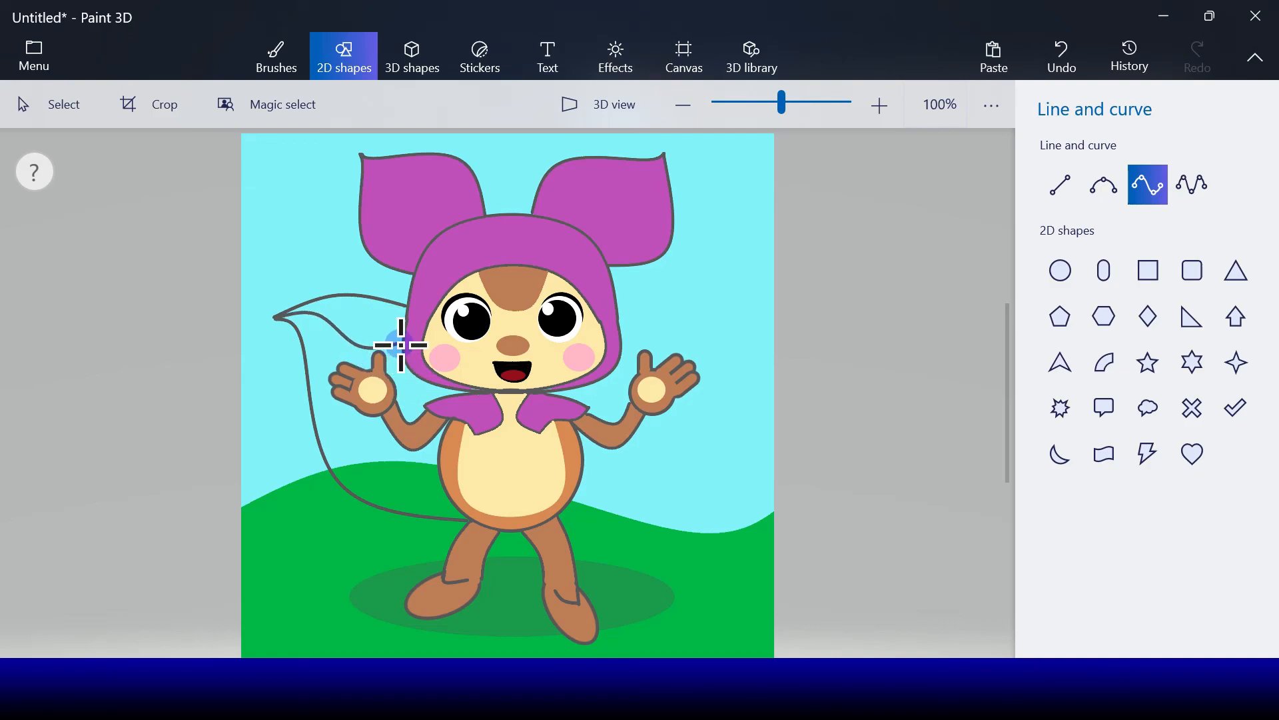
pyautogui.moveTo(401, 345); pyautogui.dragTo(277, 317)
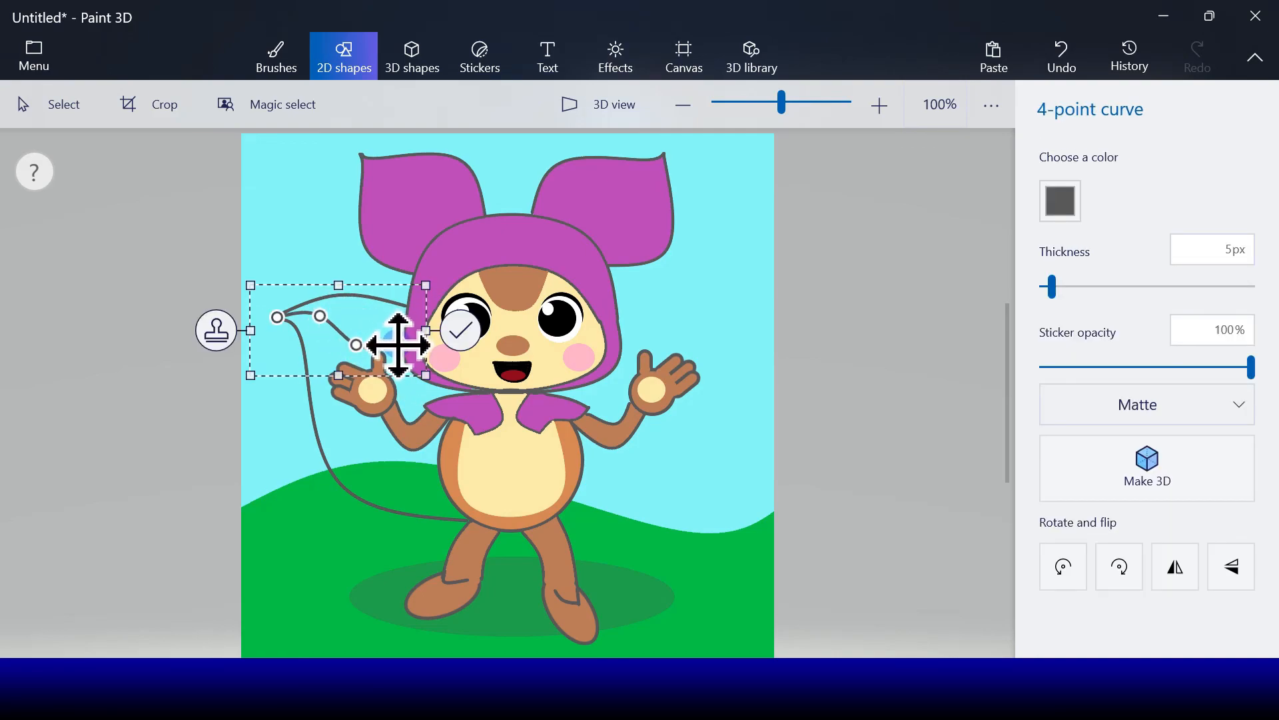
pyautogui.moveTo(400, 342); pyautogui.dragTo(326, 310)
pyautogui.click(431, 340)
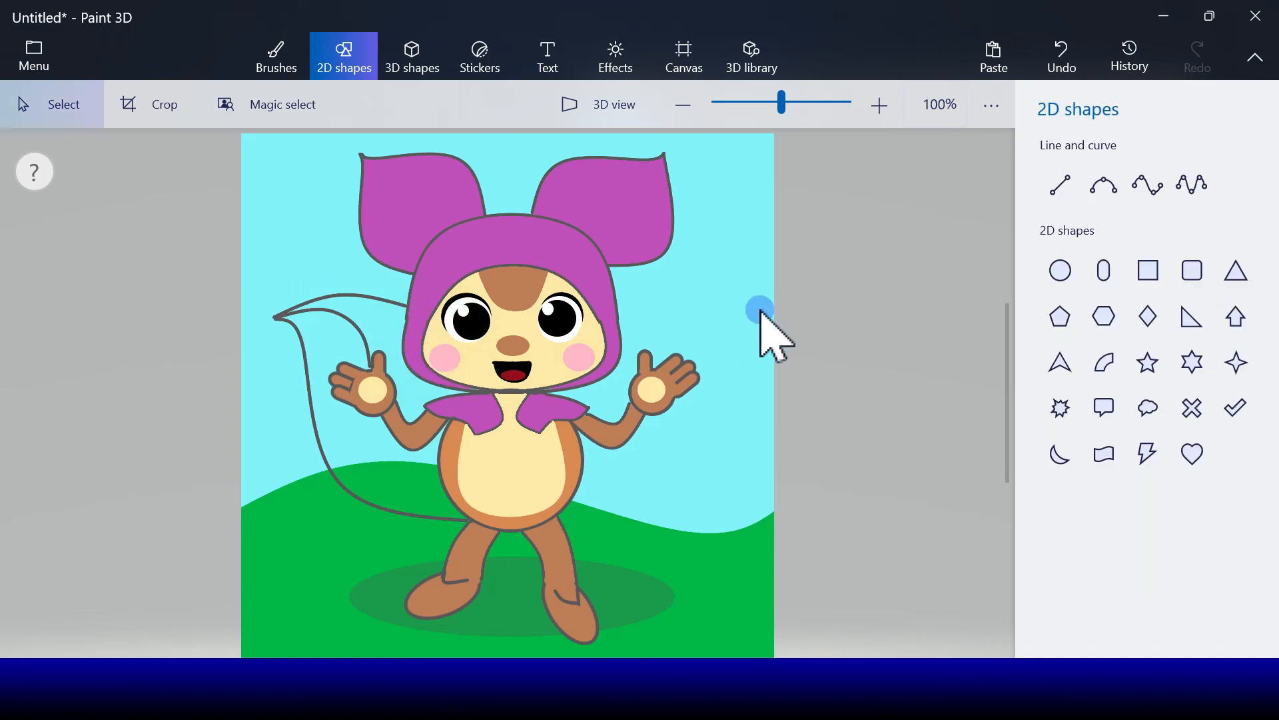
# Continue the tail's dividing line below the left arm with a dark gray 3-point curve ending at the body's left side
pyautogui.click(1104, 185)
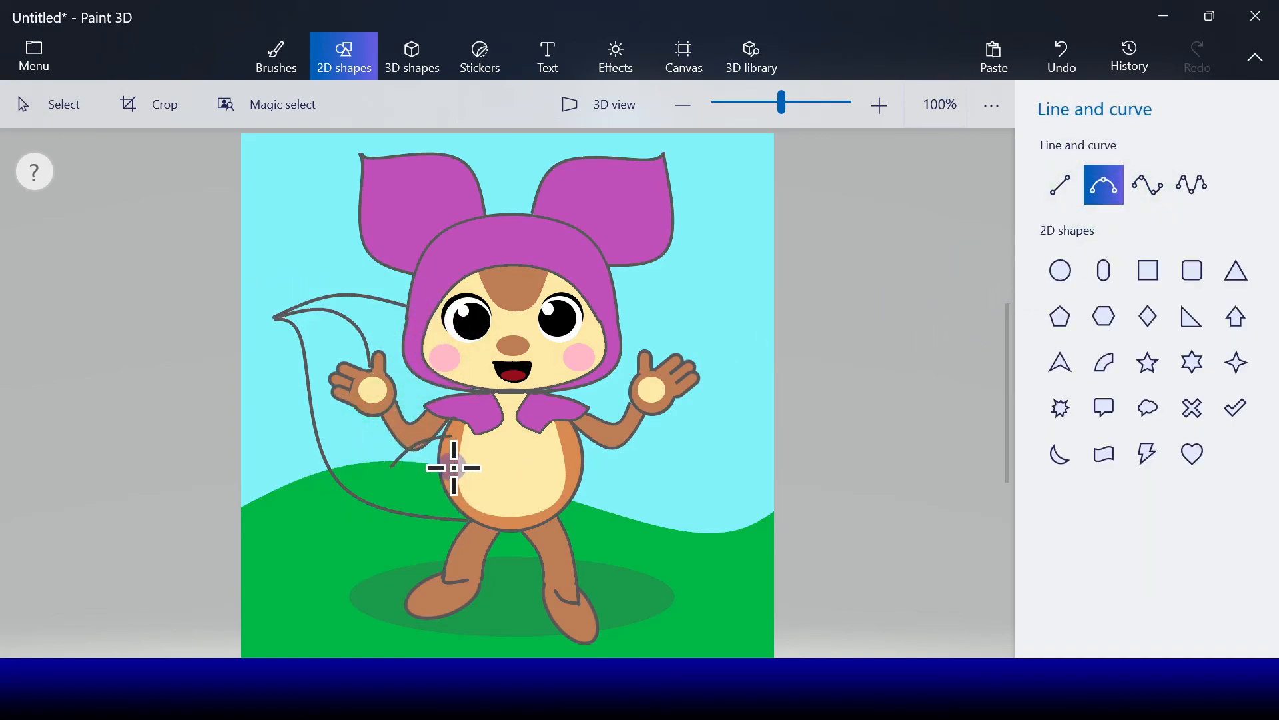
pyautogui.moveTo(413, 482)
pyautogui.mouseDown()
pyautogui.moveTo(440, 488)
pyautogui.moveTo(406, 466)
pyautogui.moveTo(411, 475)
pyautogui.mouseUp()
pyautogui.click(517, 466)
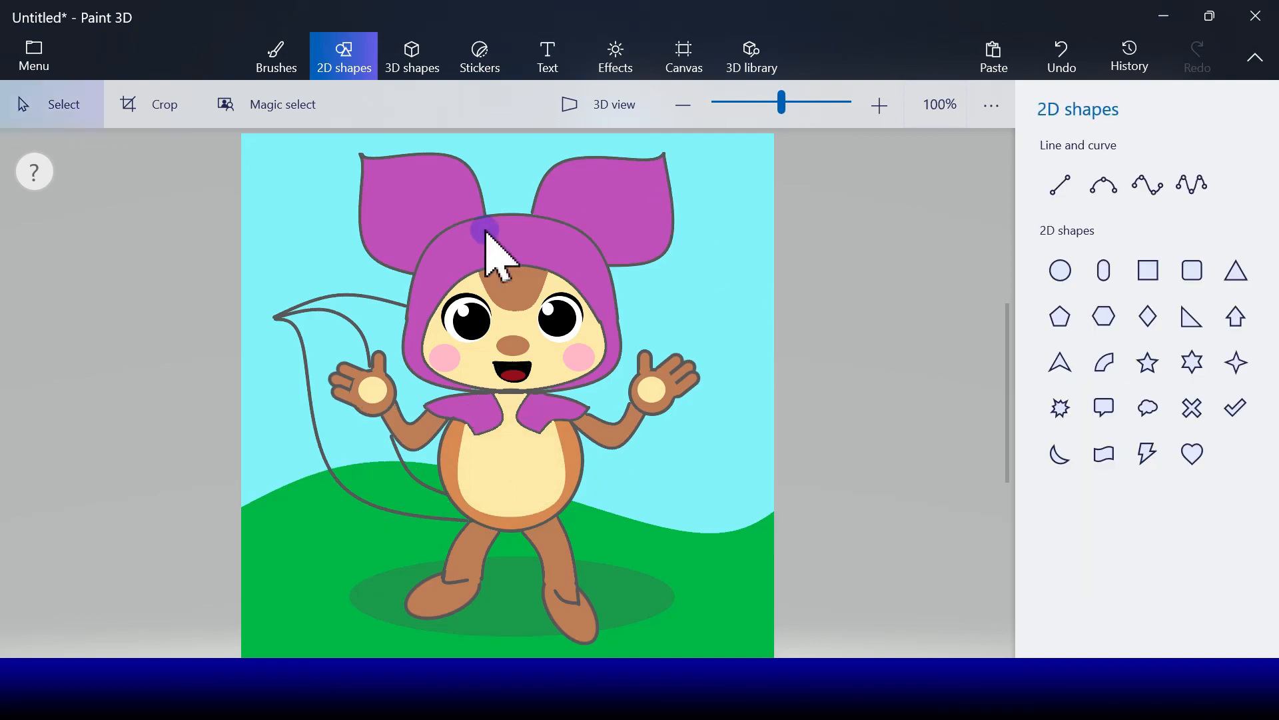
# Fill the tail's inner section, between the dividing line and the hood and body, with brown
pyautogui.click(297, 63)
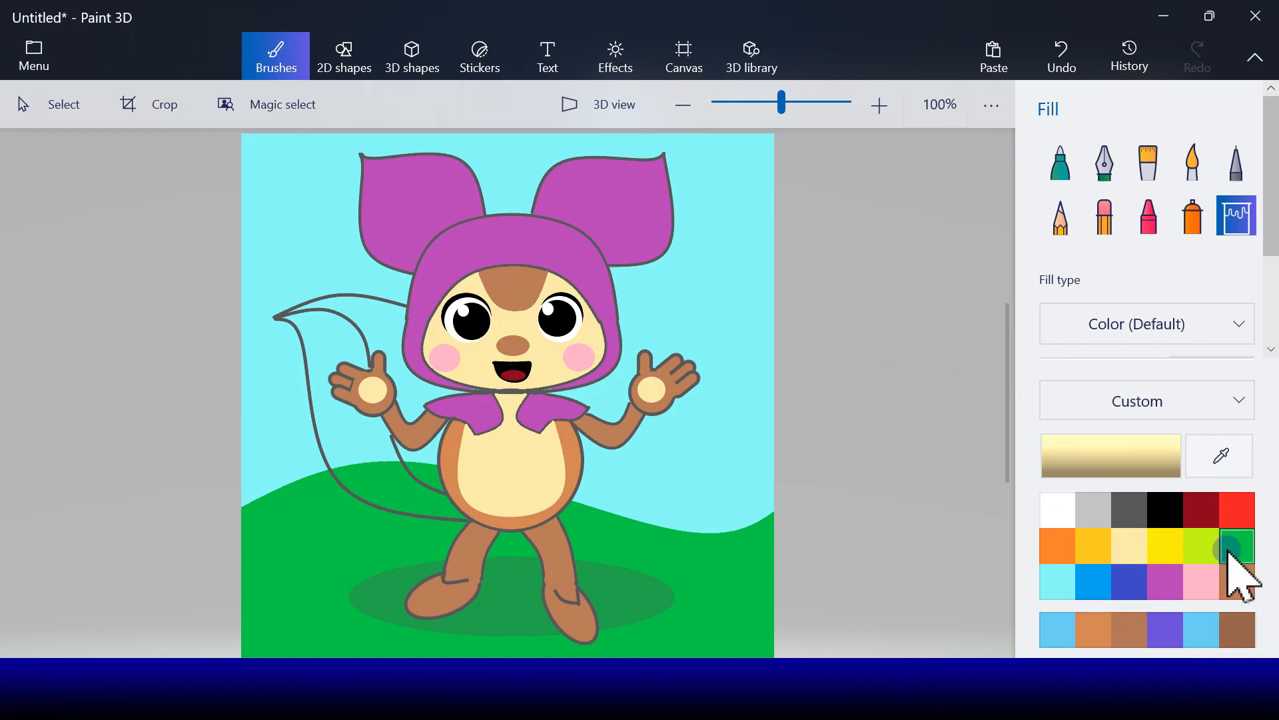
pyautogui.click(1238, 581)
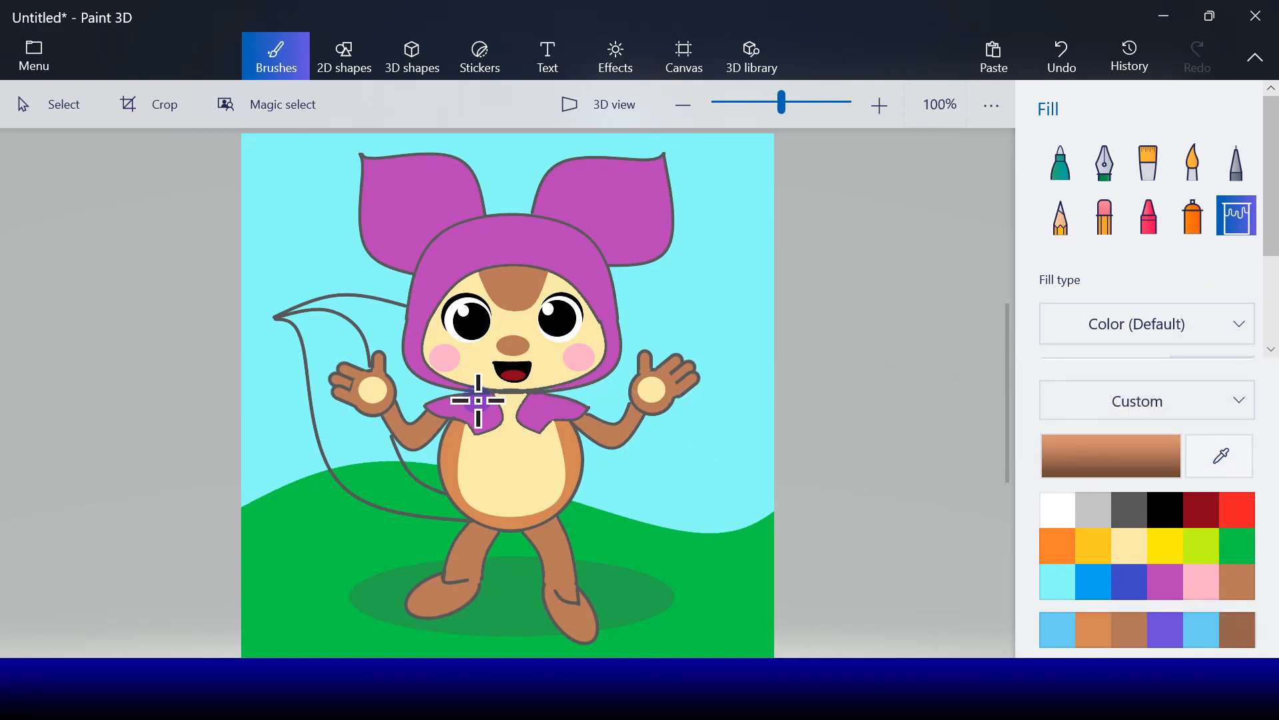
pyautogui.click(413, 396)
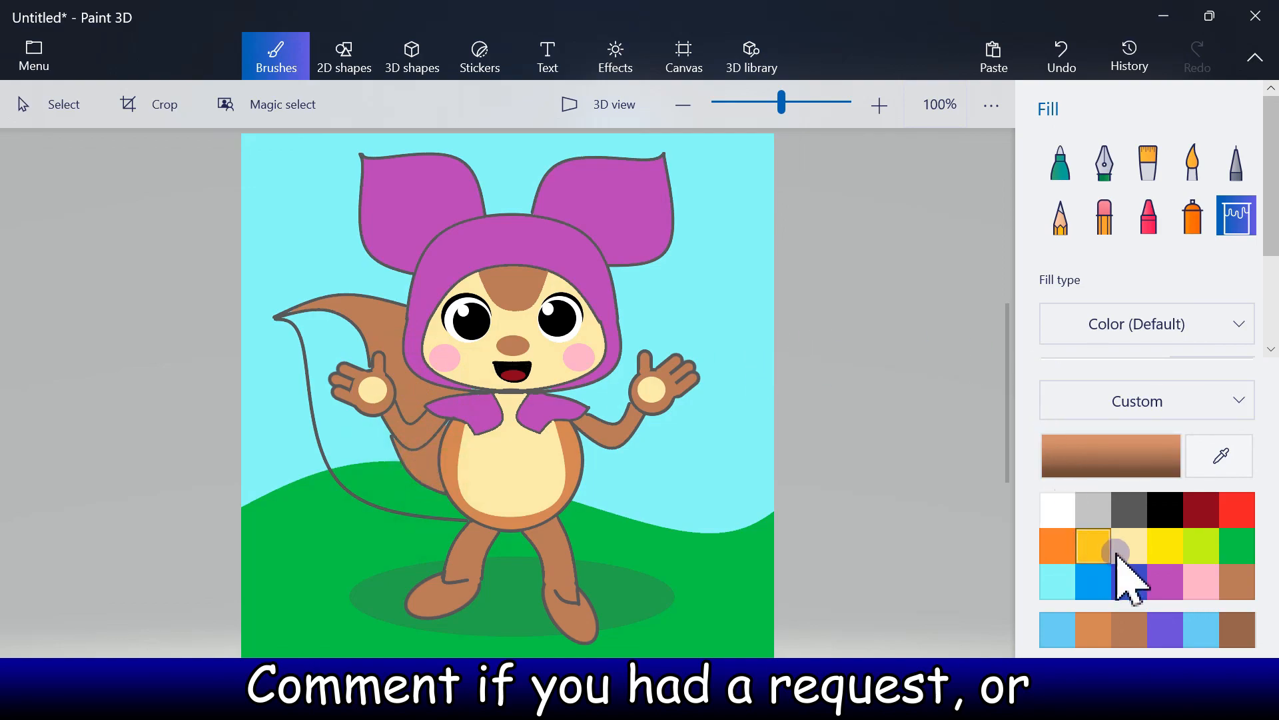
# Fill both parts of the tail's outer section, over the hill and over the sky, with orange
pyautogui.click(1059, 543)
pyautogui.click(377, 493)
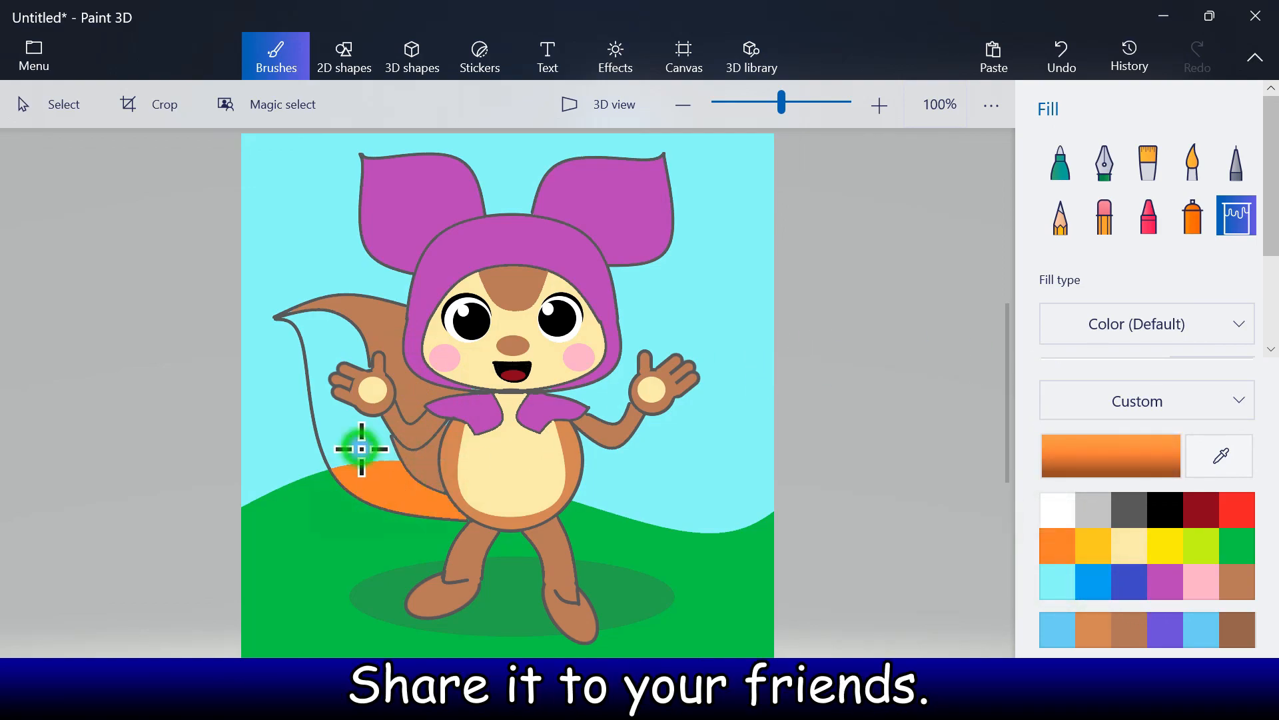
pyautogui.click(361, 449)
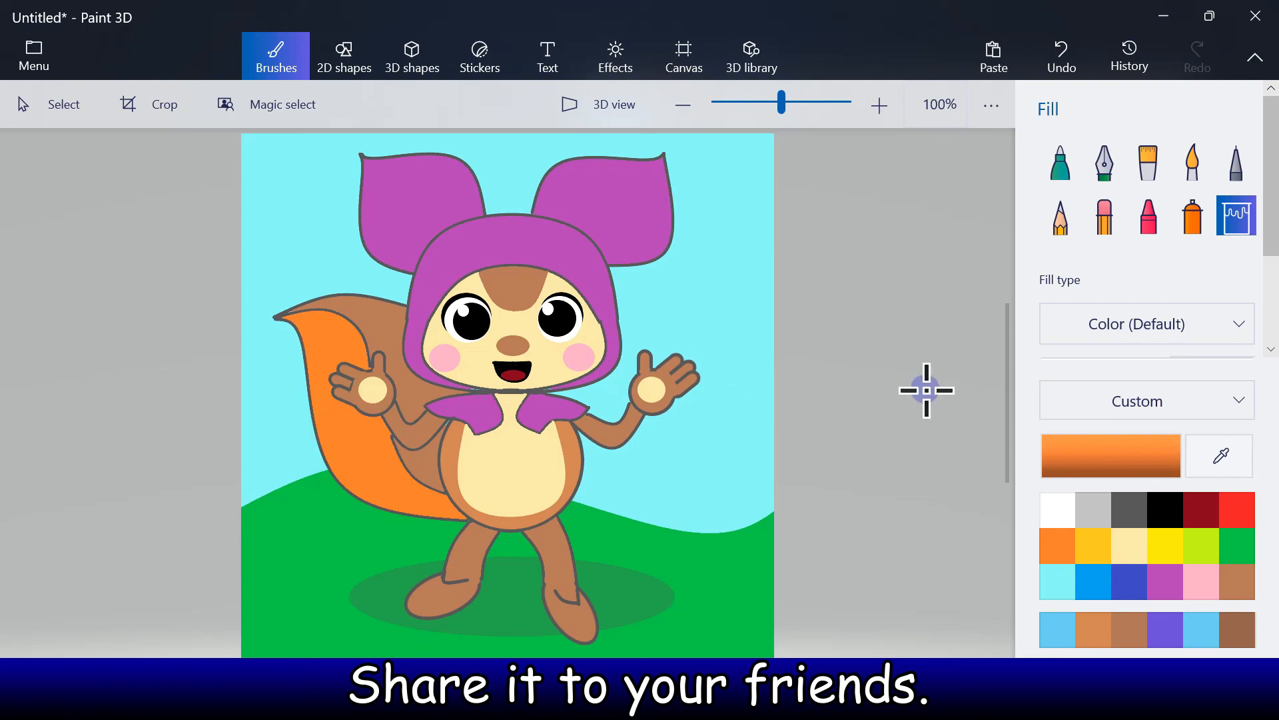